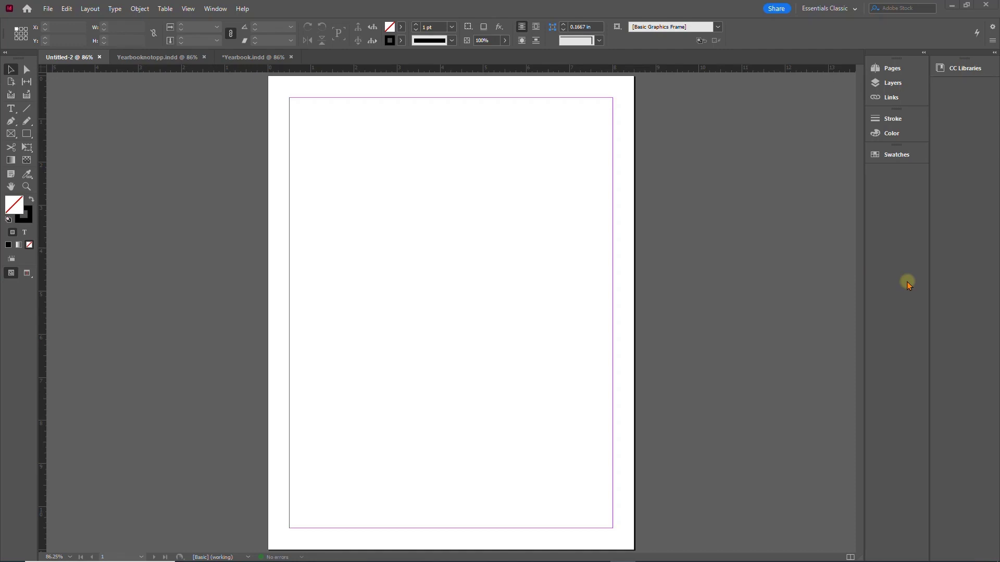
Choose the Essentials Classic workspace and slightly widen the dock of collapsed panels
{"action": "left_click", "coordinate": [850, 10]}
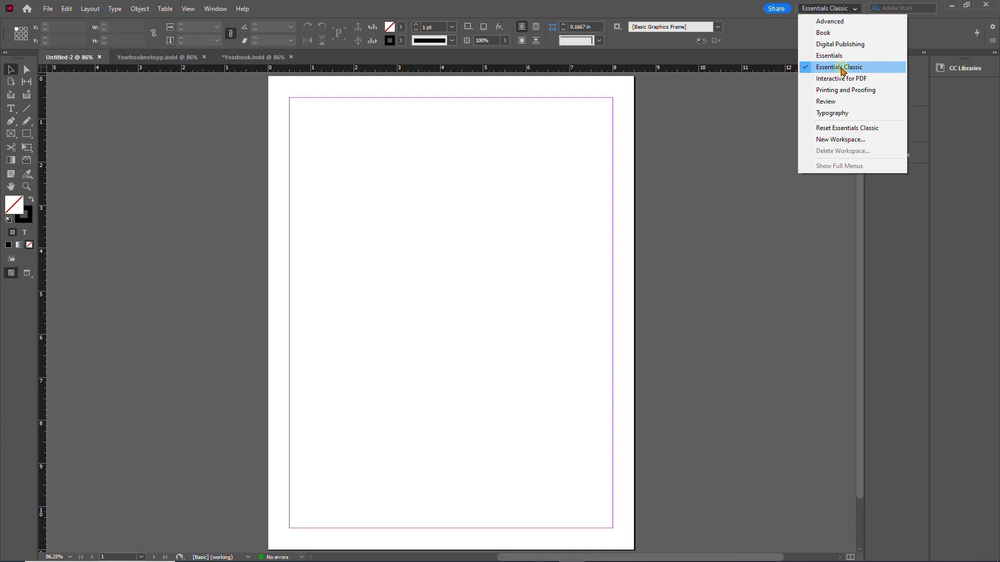
{"action": "left_click", "coordinate": [839, 67]}
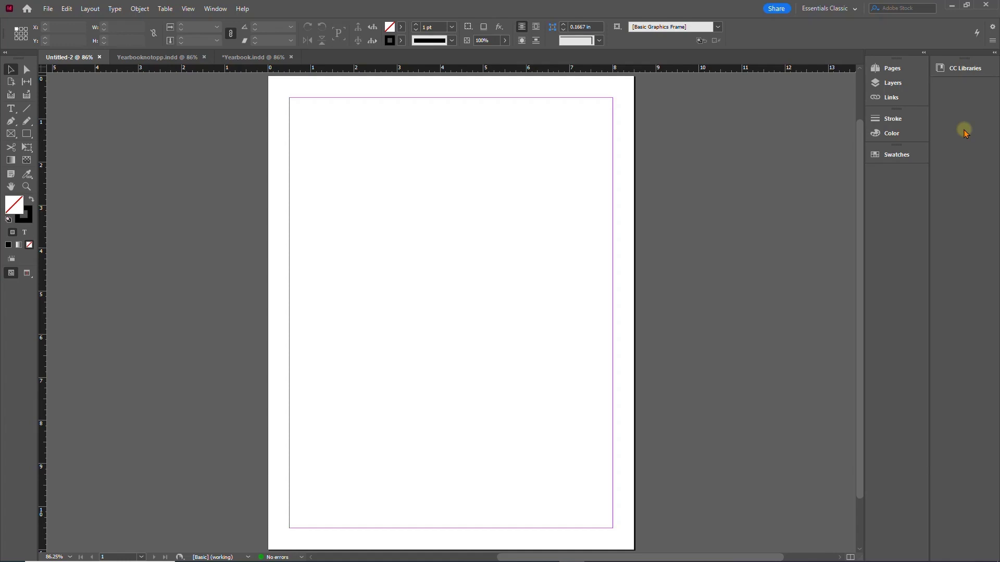
{"action": "left_click", "coordinate": [923, 54]}
{"action": "left_click", "coordinate": [923, 54]}
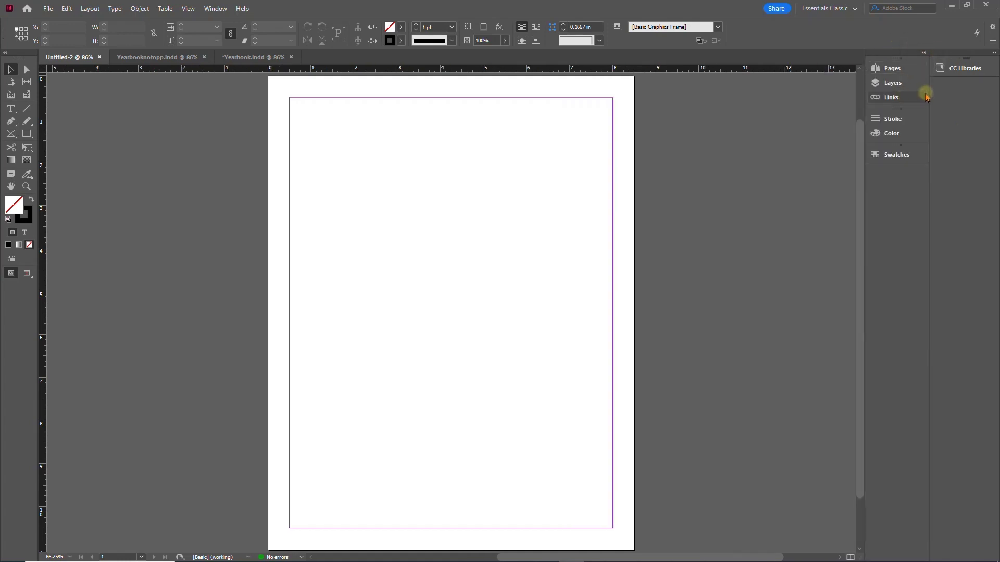
{"action": "mouse_move", "coordinate": [864, 108]}
{"action": "left_mouse_down"}
{"action": "mouse_move", "coordinate": [913, 106]}
{"action": "mouse_move", "coordinate": [874, 133]}
{"action": "mouse_move", "coordinate": [854, 128]}
{"action": "left_mouse_up"}
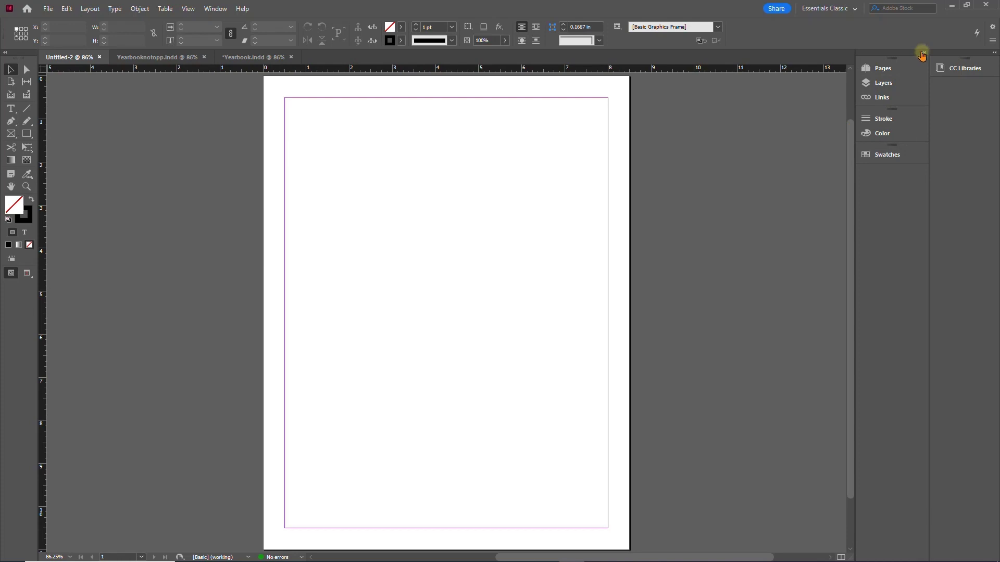
{"action": "left_click", "coordinate": [921, 53]}
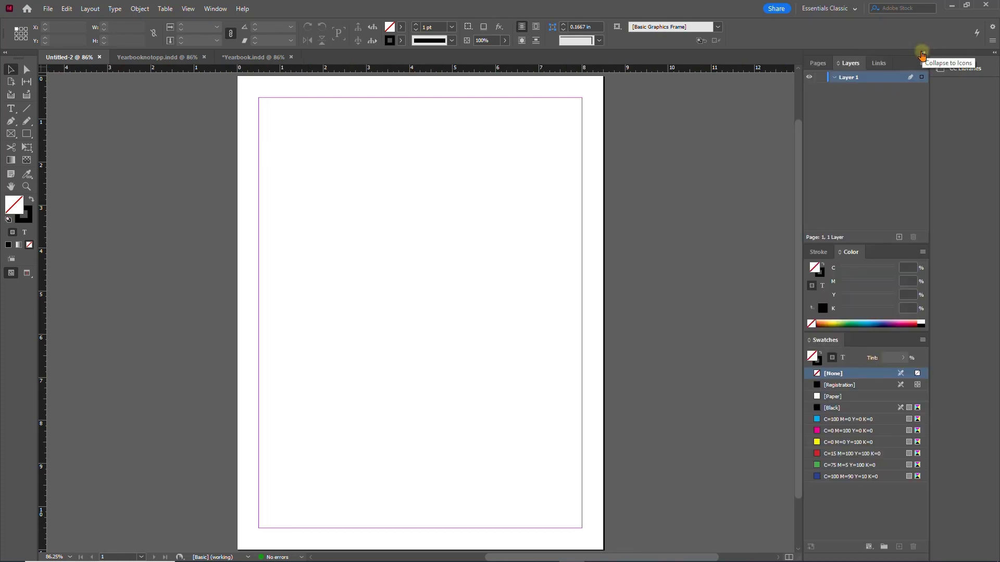
{"action": "left_click", "coordinate": [922, 53]}
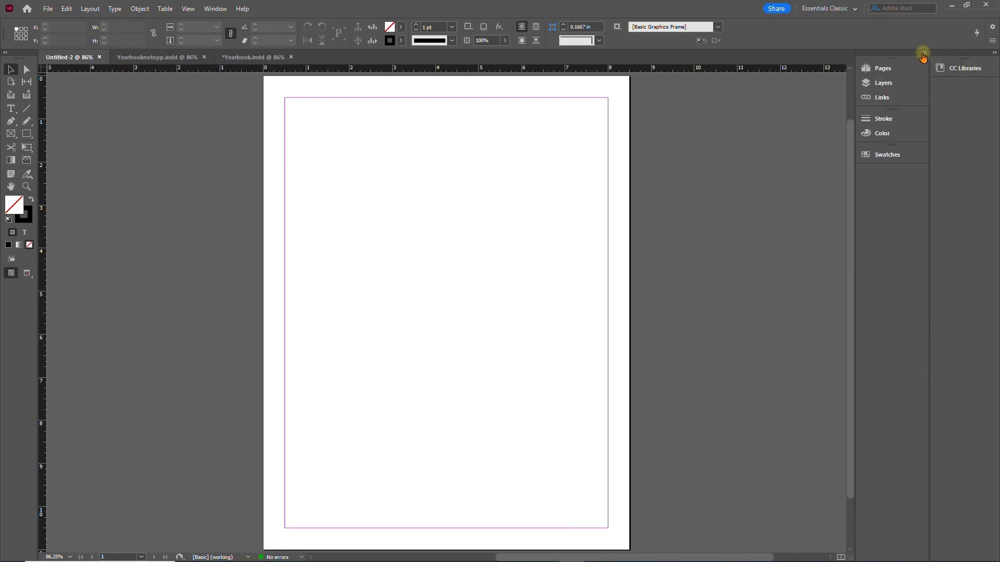
{"action": "left_click", "coordinate": [880, 70]}
{"action": "left_click", "coordinate": [879, 69]}
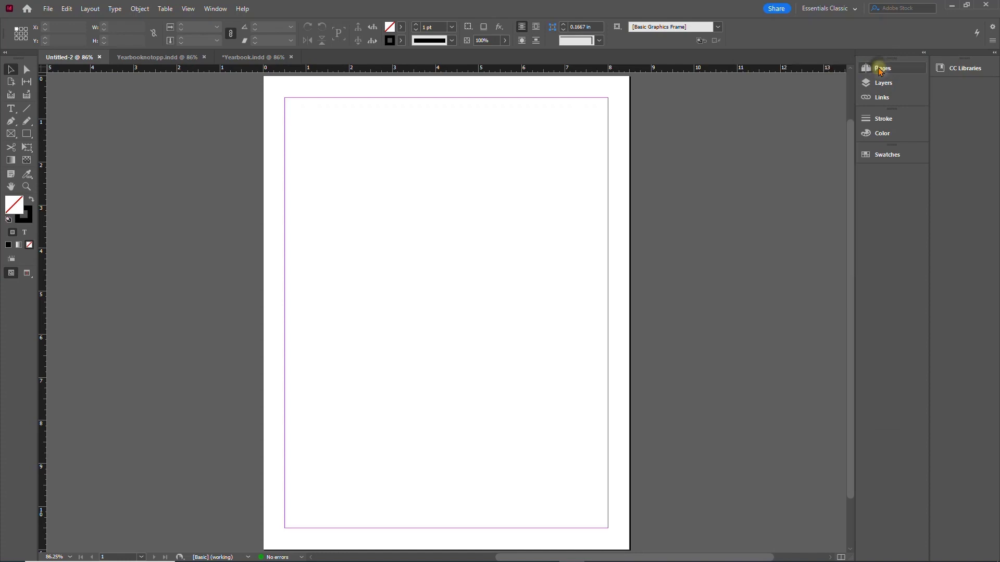
{"action": "left_click", "coordinate": [880, 84]}
{"action": "left_click", "coordinate": [878, 89]}
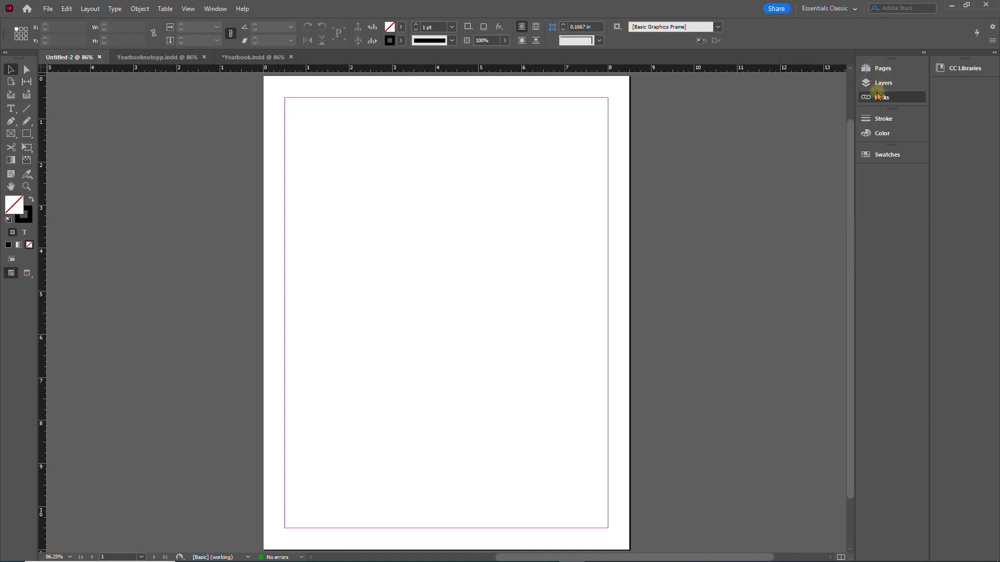
{"action": "left_click", "coordinate": [878, 89]}
{"action": "left_click", "coordinate": [878, 88]}
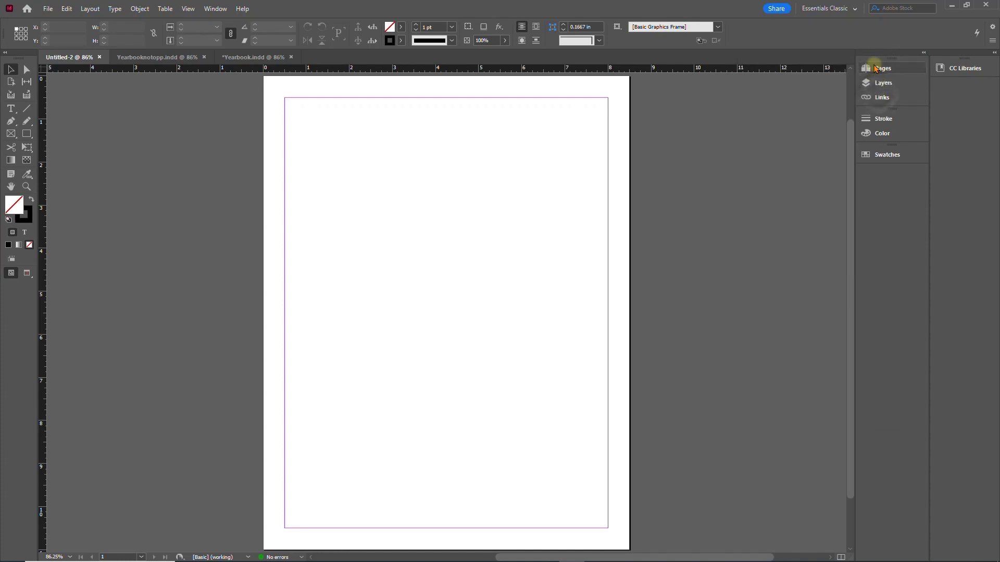
{"action": "left_click", "coordinate": [850, 16]}
{"action": "left_click", "coordinate": [851, 12]}
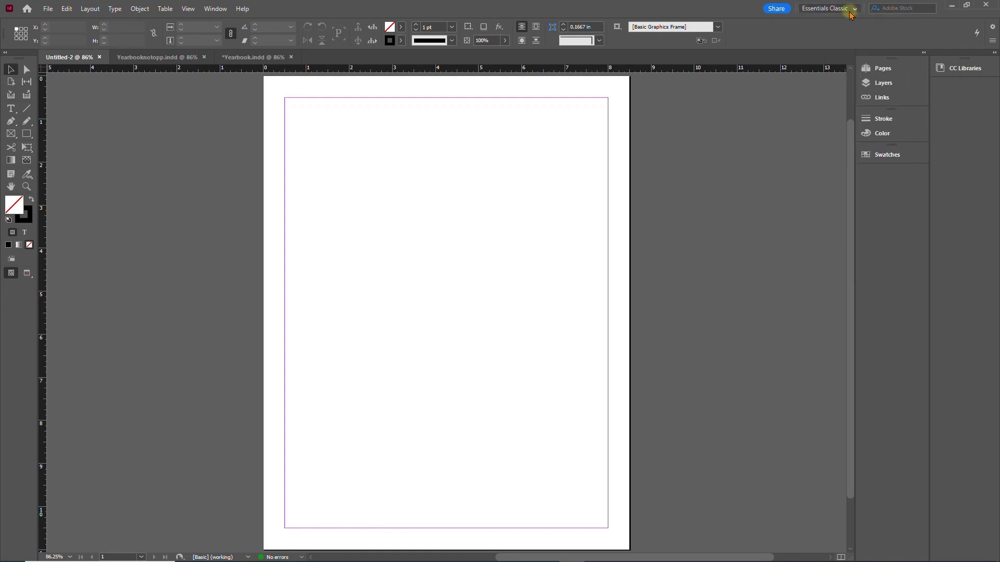
Add the Properties panel to the workspace and collapse it in the dock above CC Libraries
{"action": "left_click", "coordinate": [221, 10]}
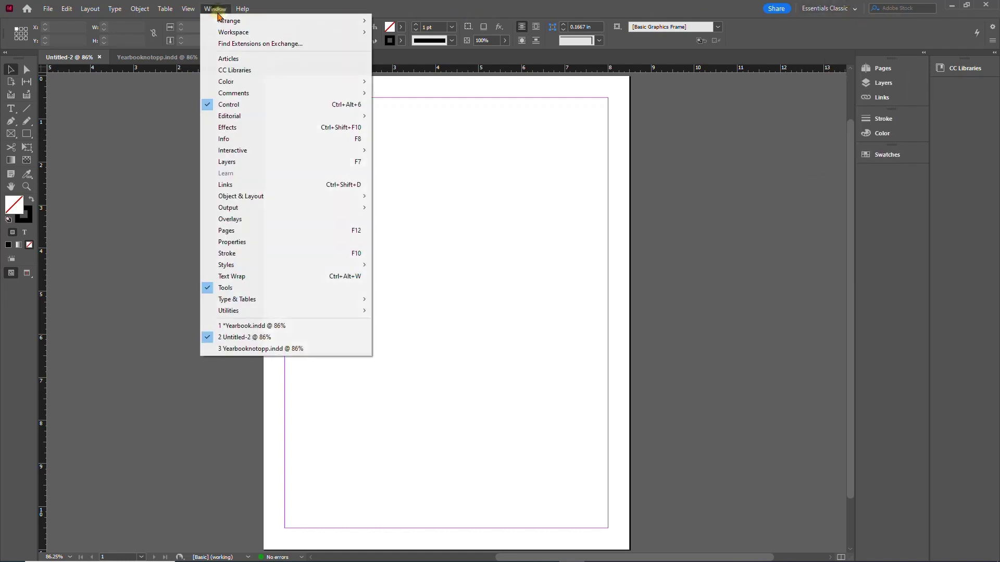
{"action": "left_click", "coordinate": [250, 244]}
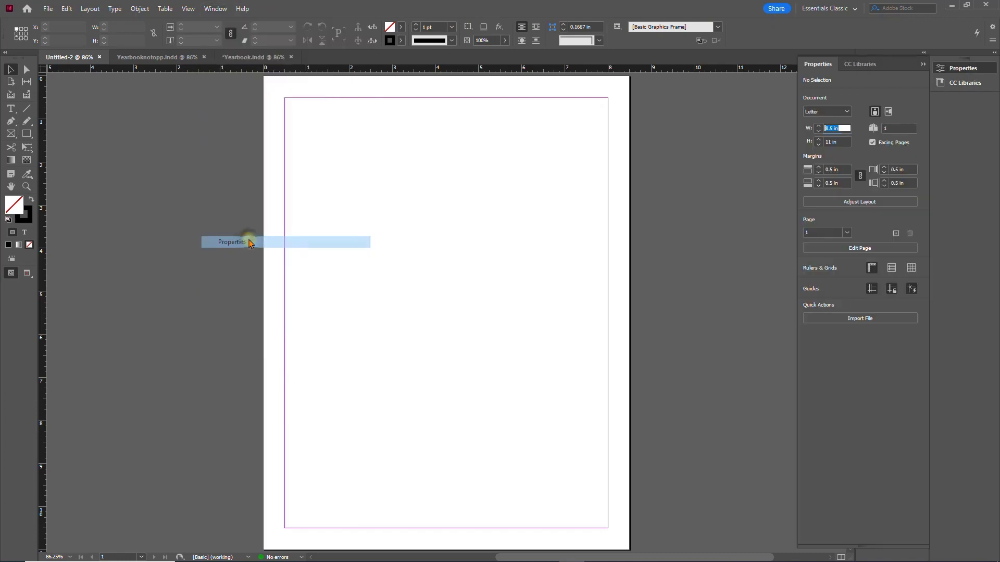
{"action": "left_click", "coordinate": [950, 68]}
Show the Character panel and dock it below Swatches
{"action": "left_click", "coordinate": [214, 9]}
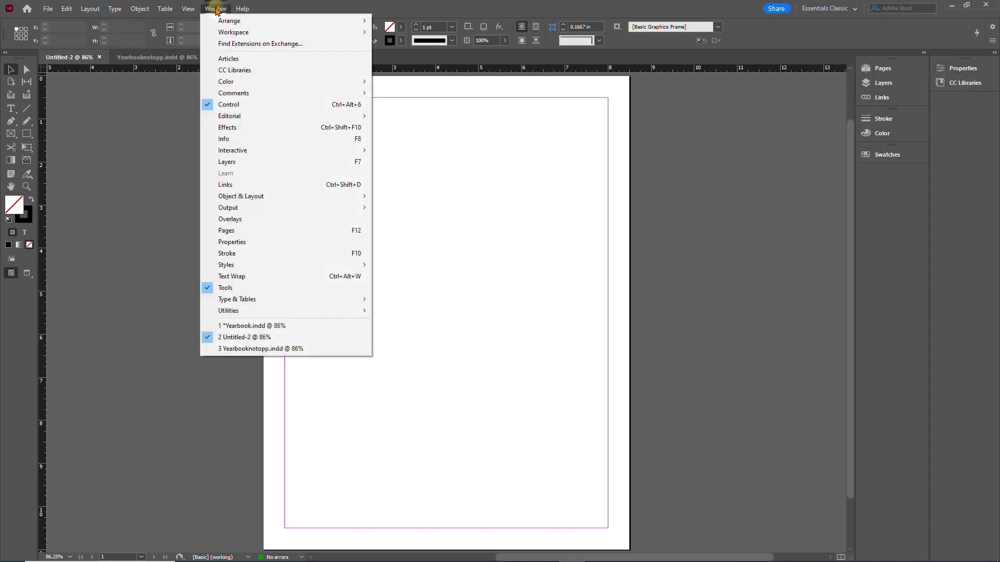
{"action": "mouse_move", "coordinate": [229, 300]}
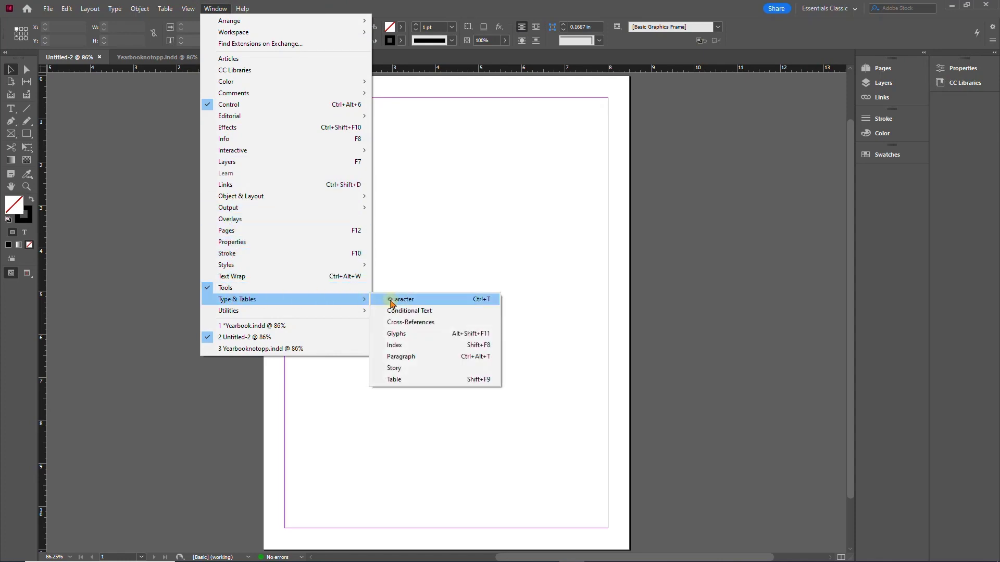
{"action": "left_click", "coordinate": [391, 300]}
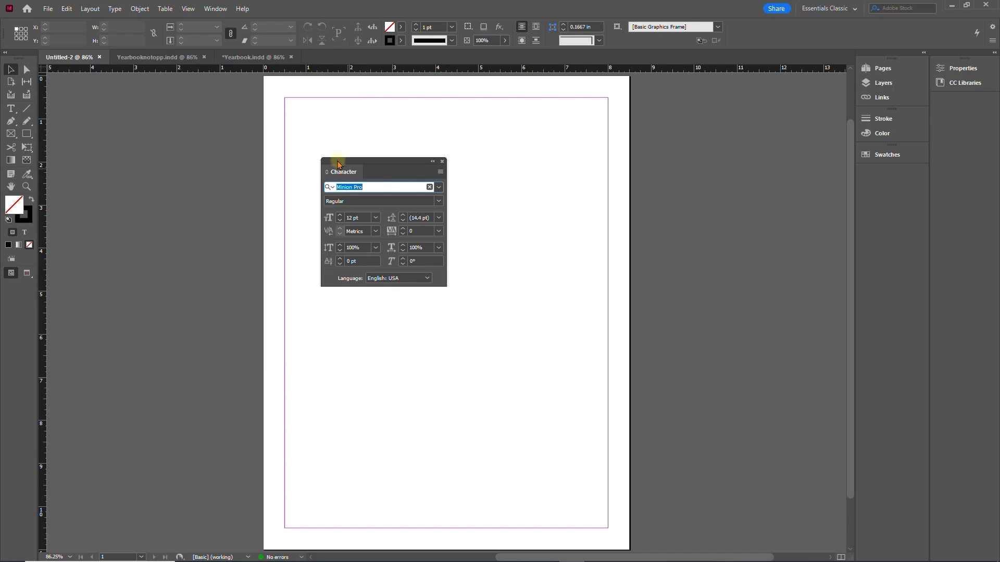
{"action": "left_click_drag", "start_coordinate": [337, 165], "coordinate": [879, 172]}
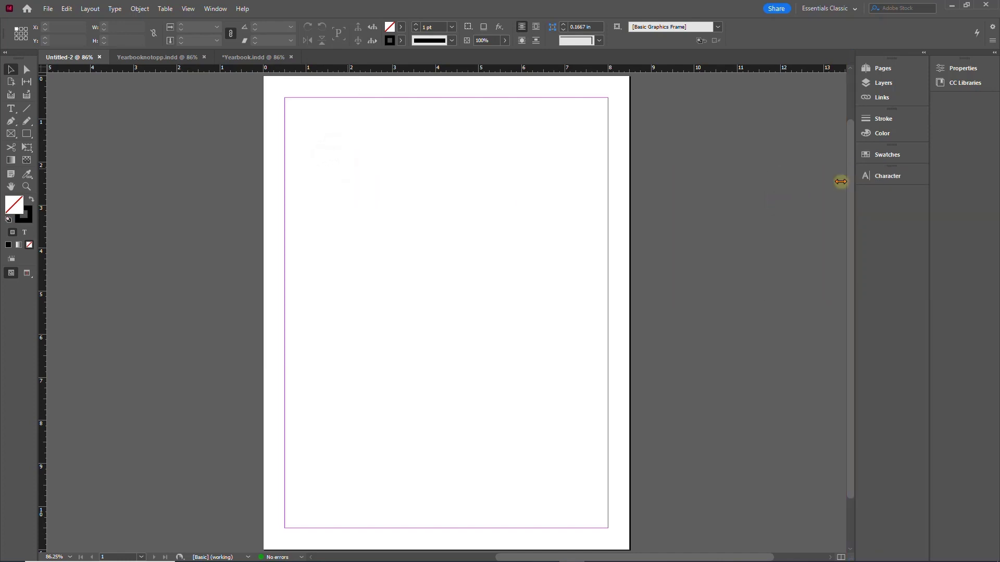
Show the Paragraph panel and dock it below Character
{"action": "left_click", "coordinate": [213, 8]}
{"action": "mouse_move", "coordinate": [245, 299]}
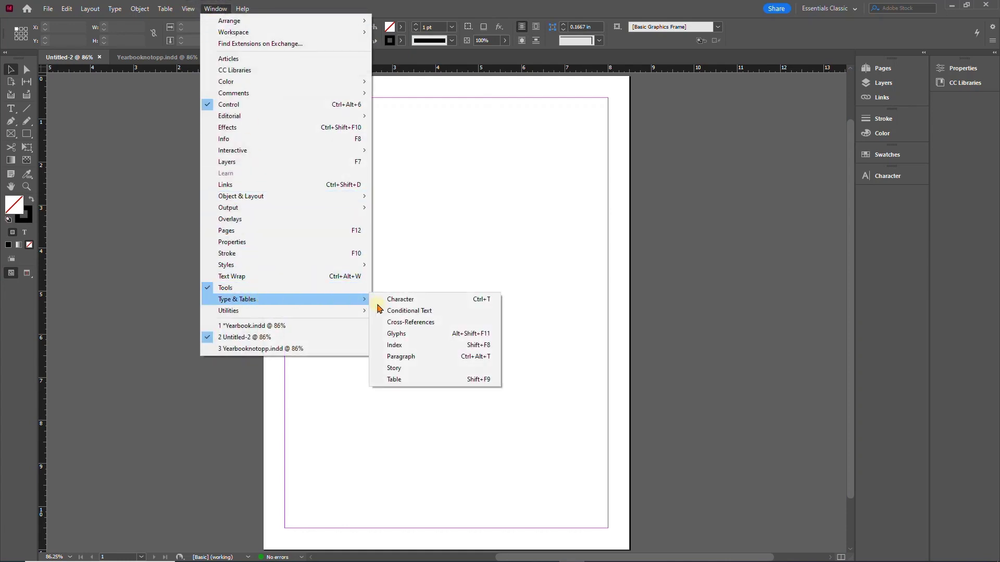
{"action": "left_click", "coordinate": [411, 360]}
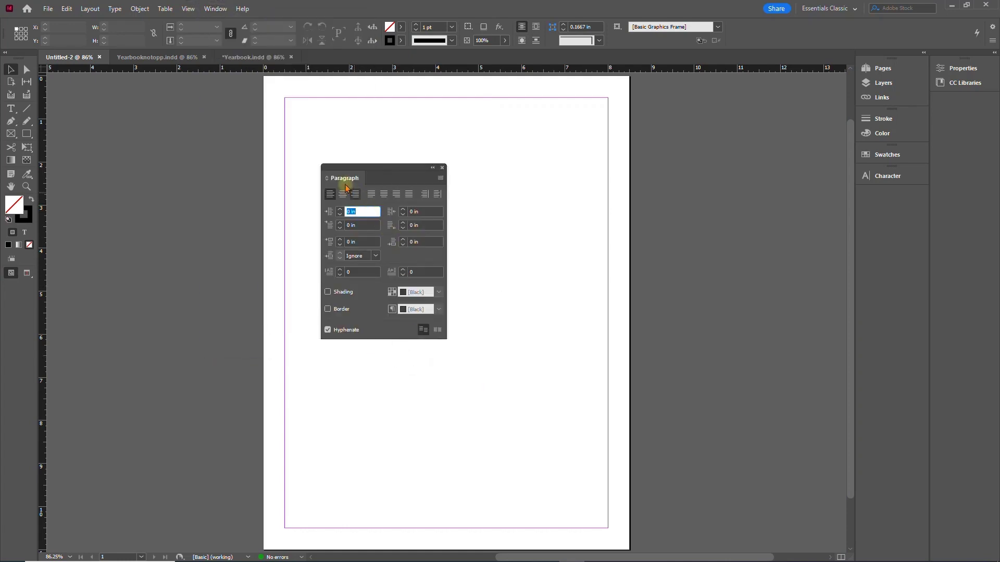
{"action": "left_click_drag", "start_coordinate": [397, 177], "coordinate": [883, 201]}
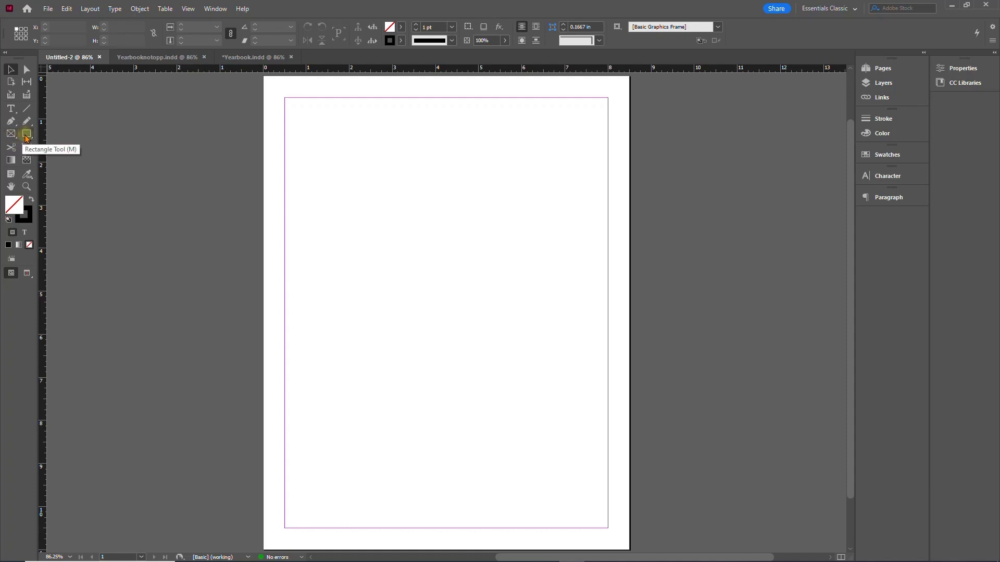
Draw a rectangle about 3.26 by 3.46 in on the upper half of the page and fill it with green
{"action": "left_click", "coordinate": [26, 136]}
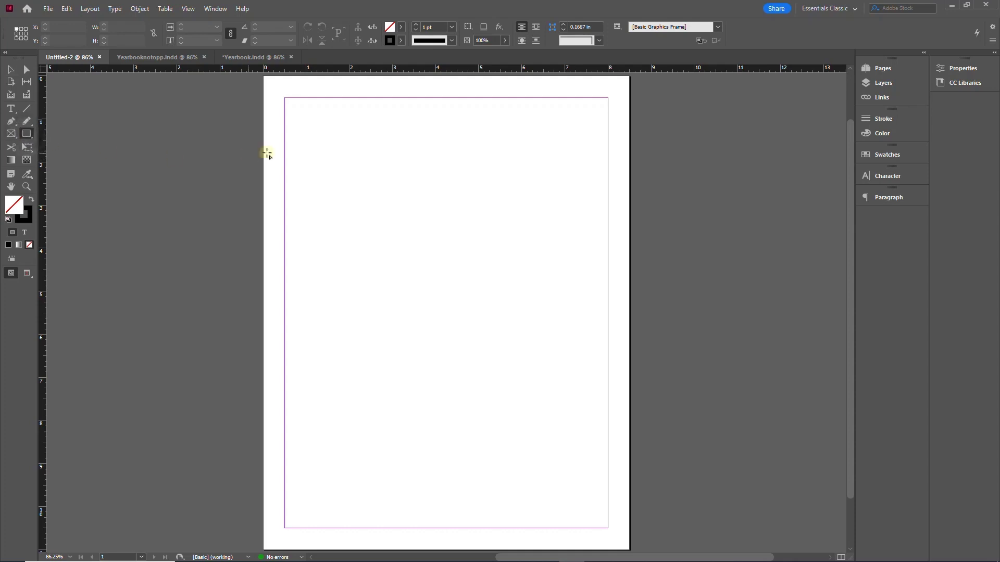
{"action": "left_click_drag", "start_coordinate": [317, 142], "coordinate": [458, 292]}
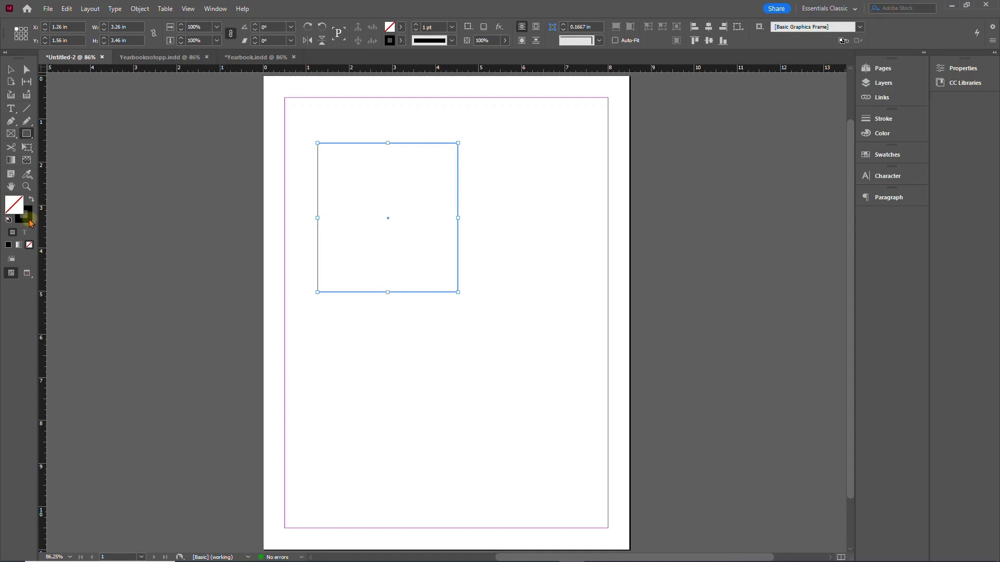
{"action": "double_click", "coordinate": [16, 209]}
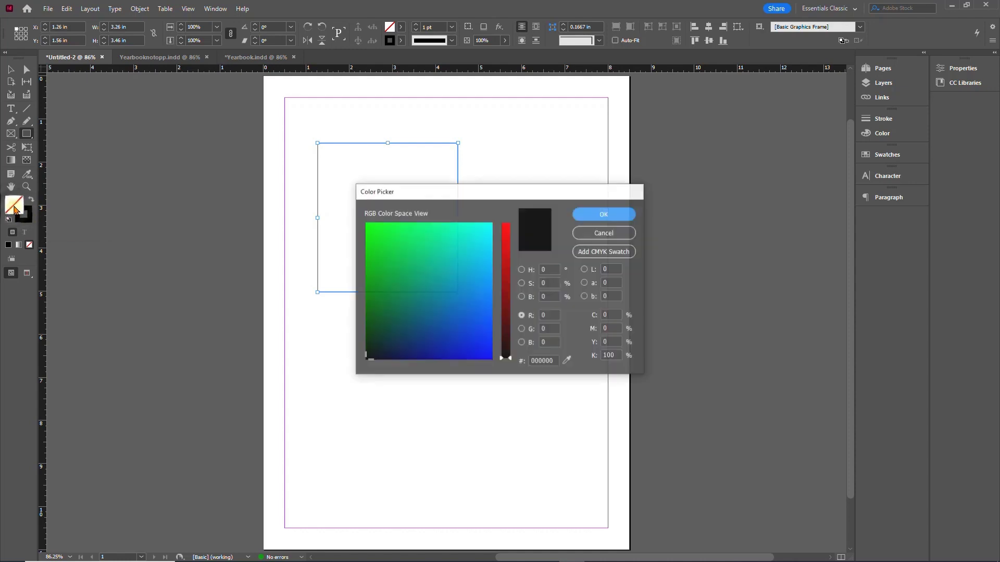
{"action": "left_click", "coordinate": [412, 241]}
{"action": "left_click", "coordinate": [600, 215]}
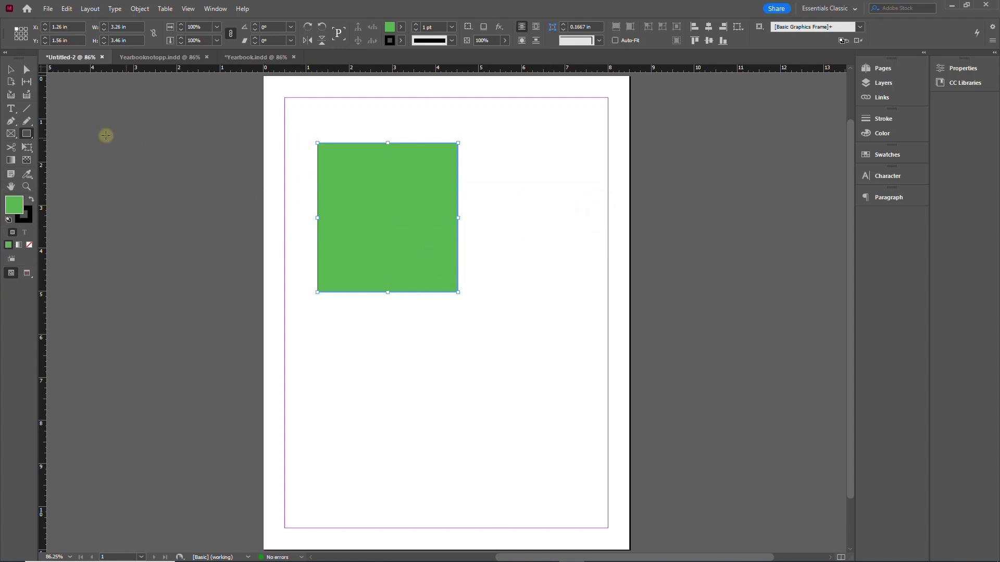
{"action": "left_click", "coordinate": [10, 69]}
{"action": "left_click", "coordinate": [167, 186]}
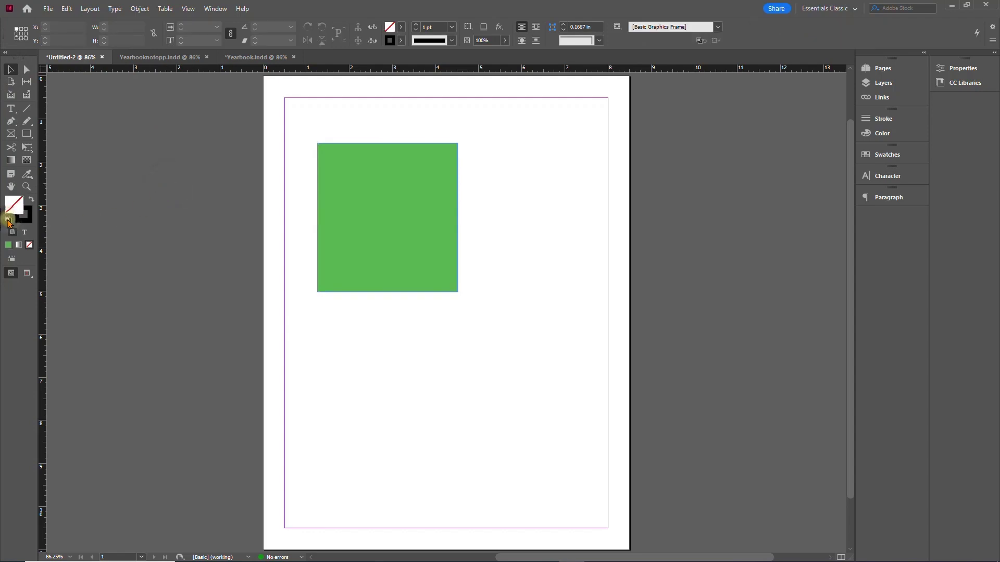
Draw an empty rectangular picture frame about 3.6 by 3.54 in below the green rectangle
{"action": "left_click", "coordinate": [11, 134]}
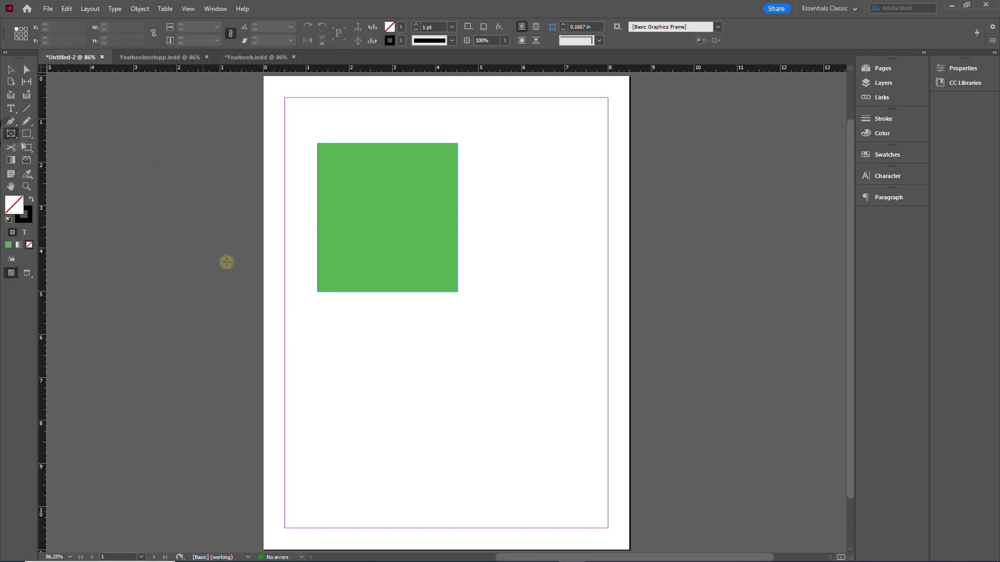
{"action": "left_click_drag", "start_coordinate": [324, 324], "coordinate": [479, 477]}
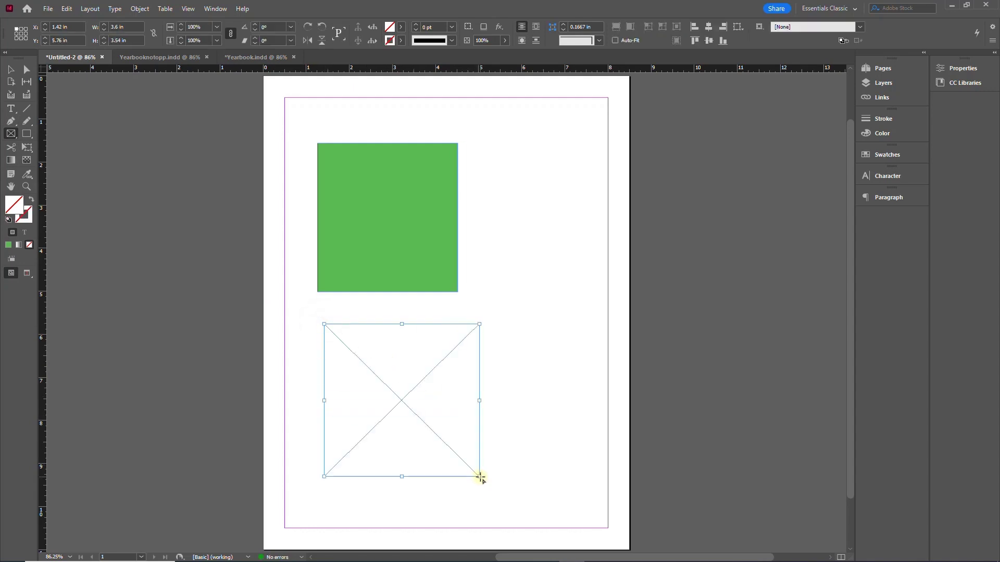
View the placeholder frame layout in Yearbooknotopp.indd and return to the untitled document
{"action": "left_click", "coordinate": [188, 59]}
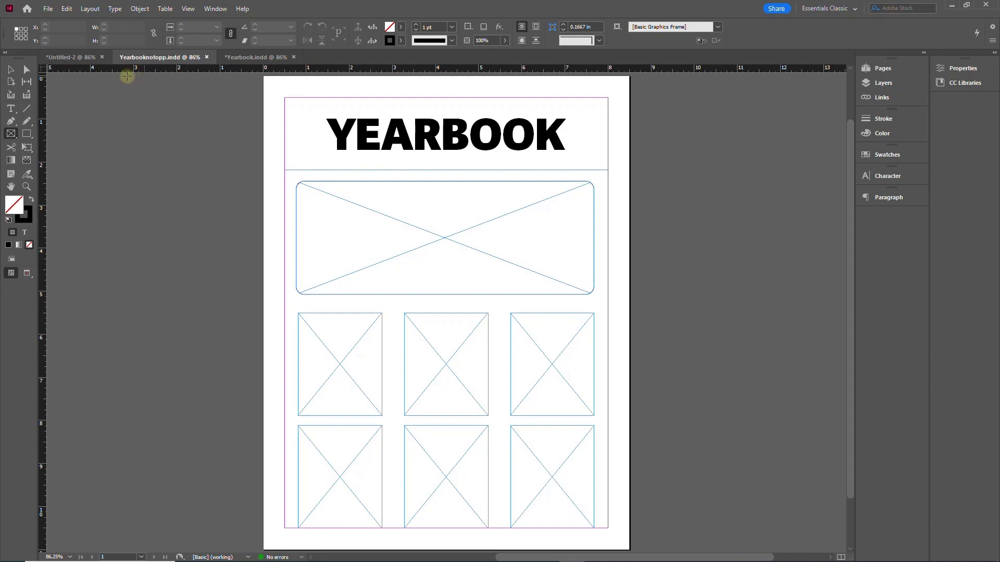
{"action": "left_click", "coordinate": [71, 58]}
With nothing selected, place the first portrait photo from the Pics folder on the page beside the green rectangle at 4 by 5 in
{"action": "left_click", "coordinate": [11, 70]}
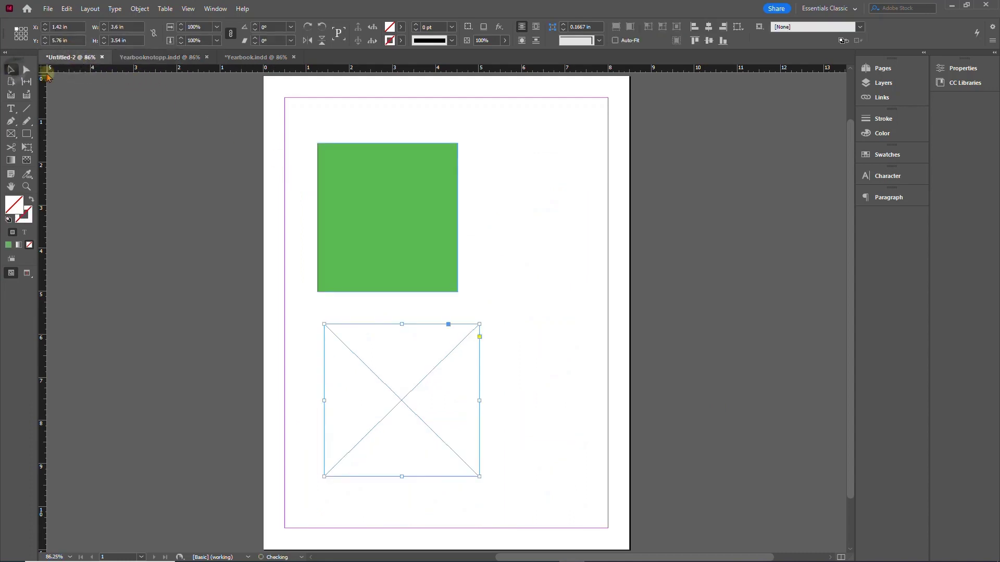
{"action": "left_click", "coordinate": [176, 184]}
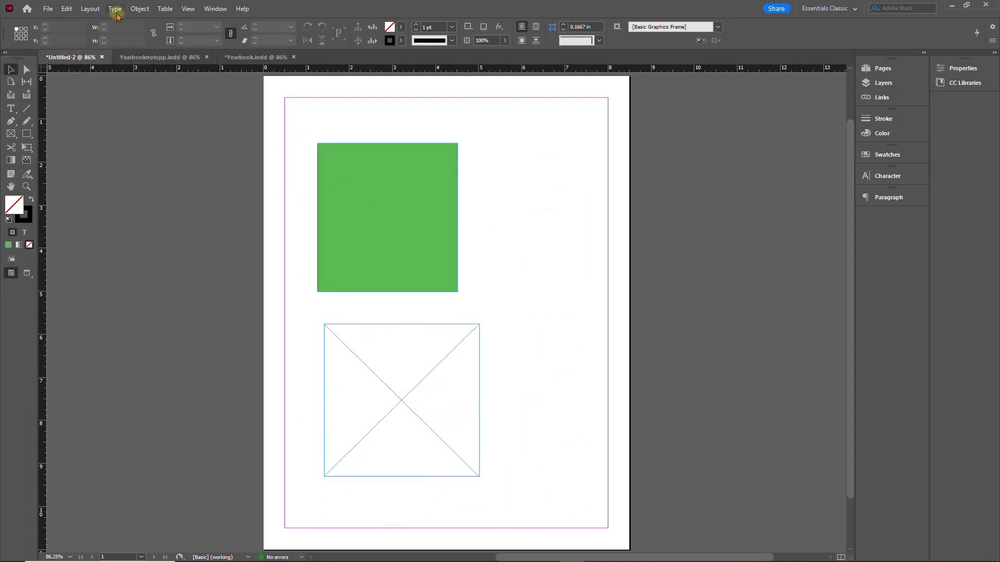
{"action": "left_click", "coordinate": [48, 9]}
{"action": "left_click", "coordinate": [77, 154]}
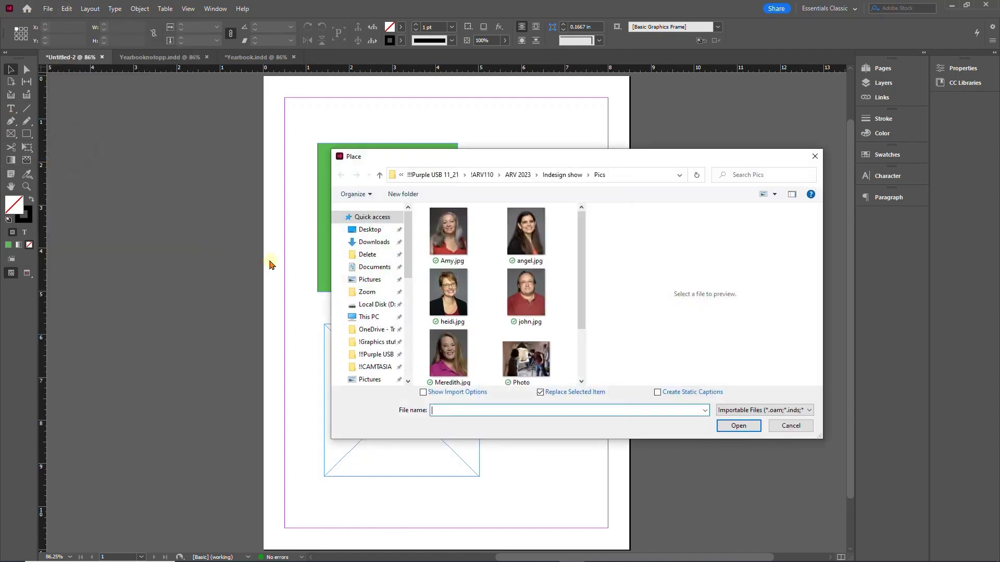
{"action": "left_click", "coordinate": [448, 232]}
{"action": "left_click", "coordinate": [738, 426]}
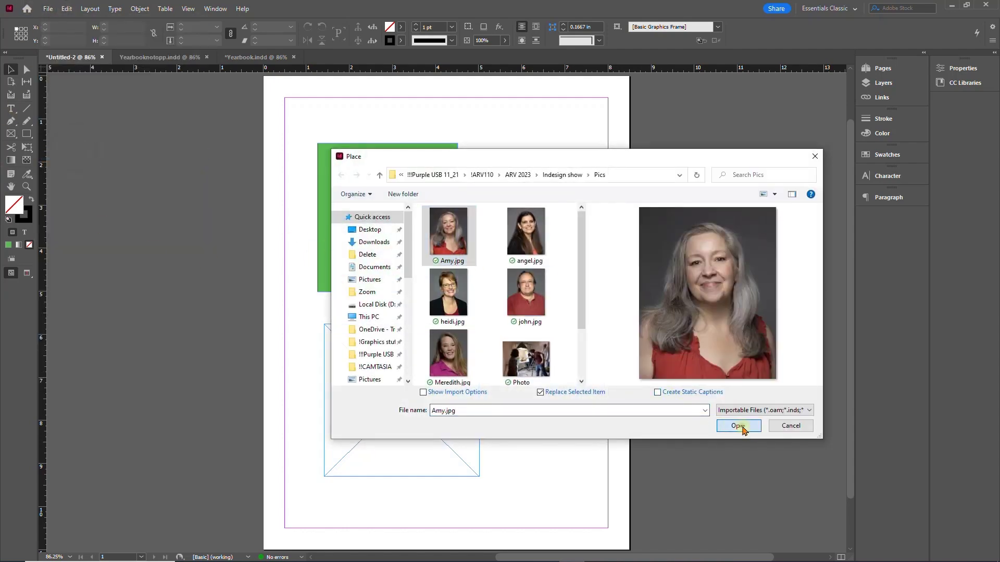
{"action": "left_click", "coordinate": [501, 139]}
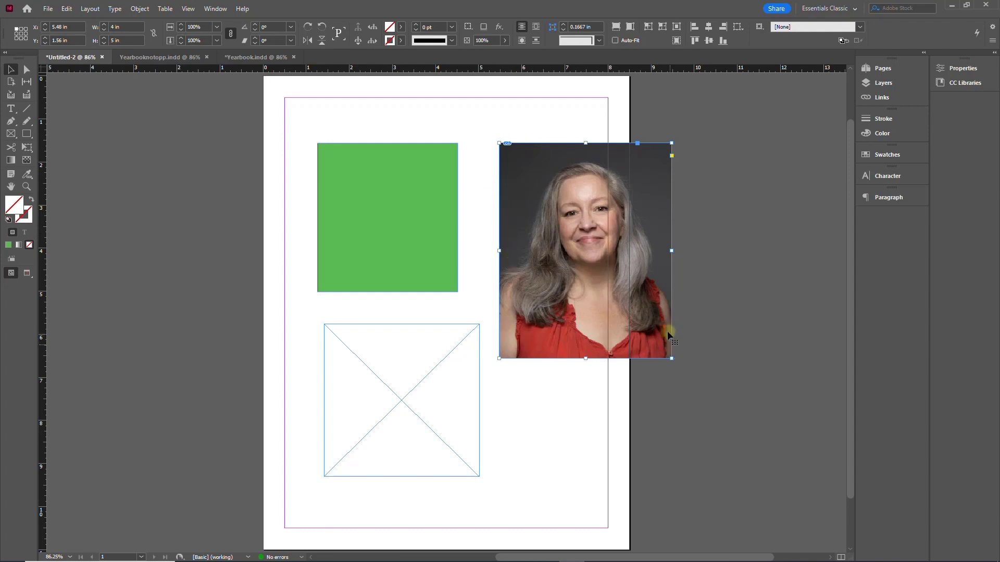
Reposition the portrait inside its frame with the Direct Selection tool, offset about 1.02 in horizontally and -0.64 in vertically
{"action": "left_click", "coordinate": [26, 70]}
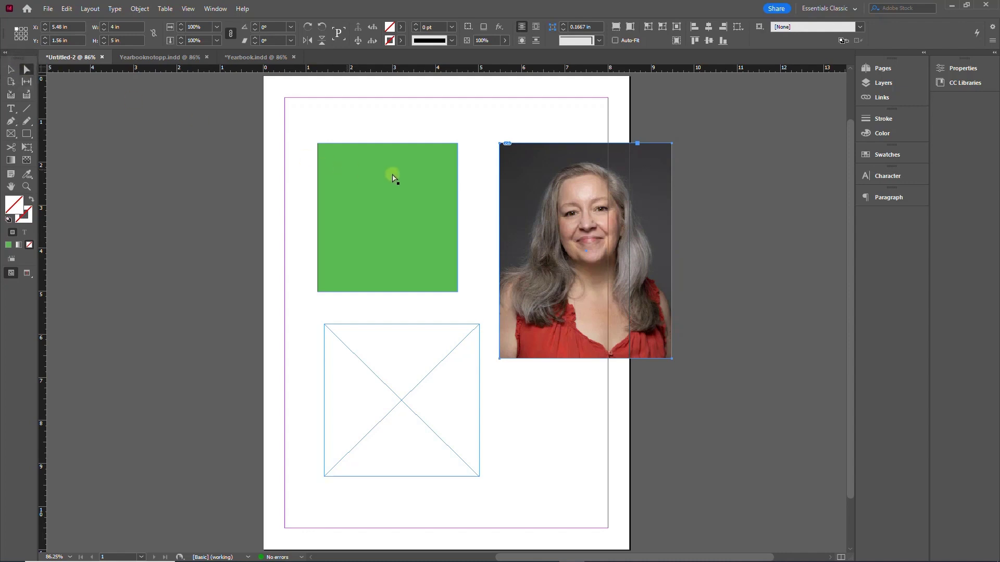
{"action": "left_click_drag", "start_coordinate": [543, 192], "coordinate": [189, 200]}
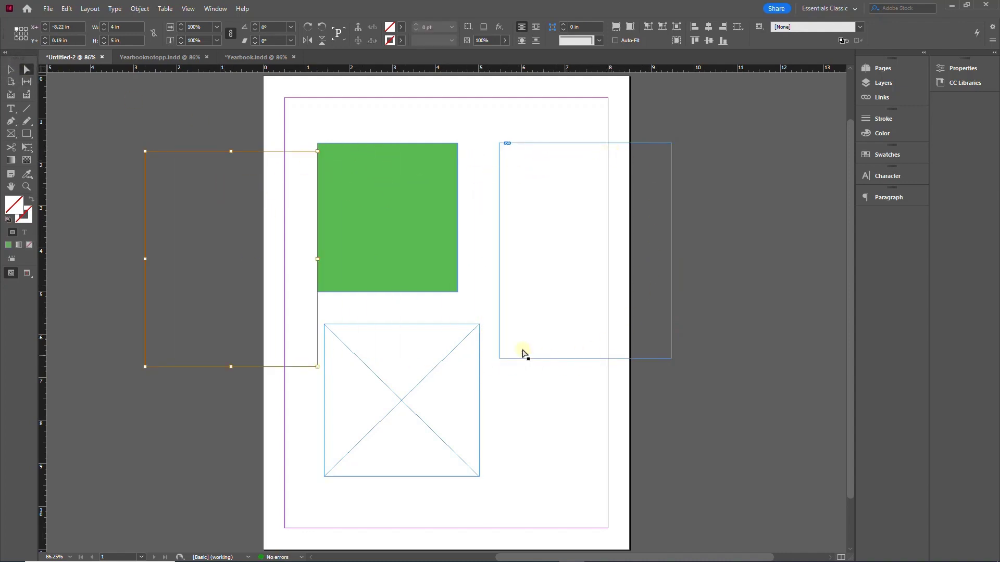
{"action": "left_click_drag", "start_coordinate": [229, 212], "coordinate": [606, 191]}
{"action": "left_click_drag", "start_coordinate": [585, 236], "coordinate": [606, 223]}
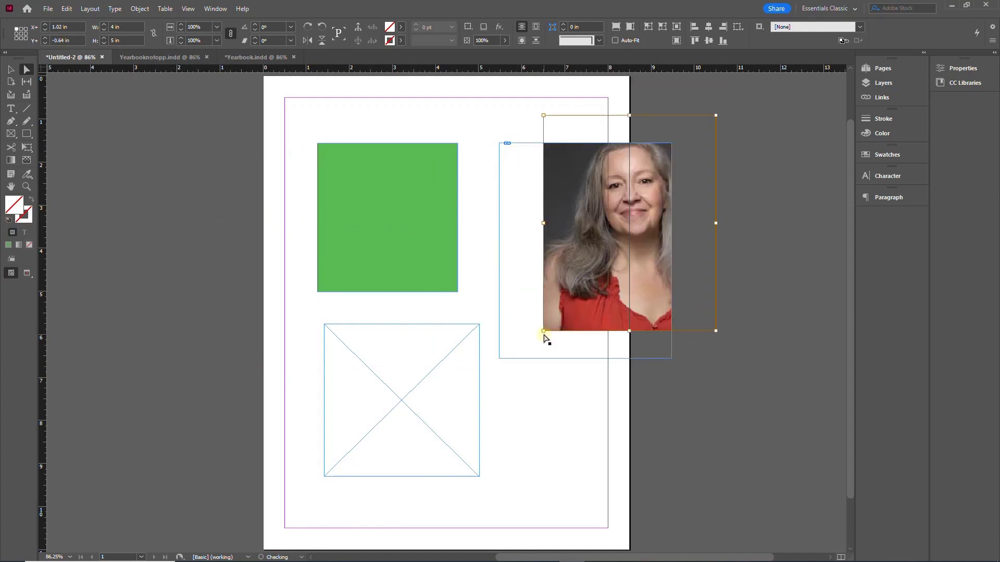
Enlarge the portrait inside its frame to 150.4%, and move the framed photo to about X 5.75 in, Y 1.22 in with the Selection tool
{"action": "left_click_drag", "start_coordinate": [543, 332], "coordinate": [457, 440]}
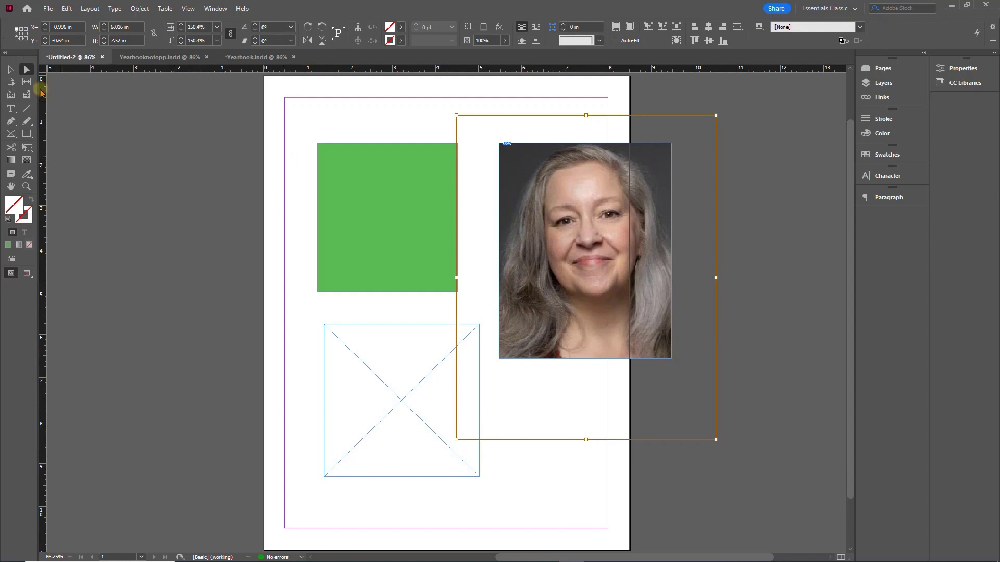
{"action": "left_click", "coordinate": [12, 71]}
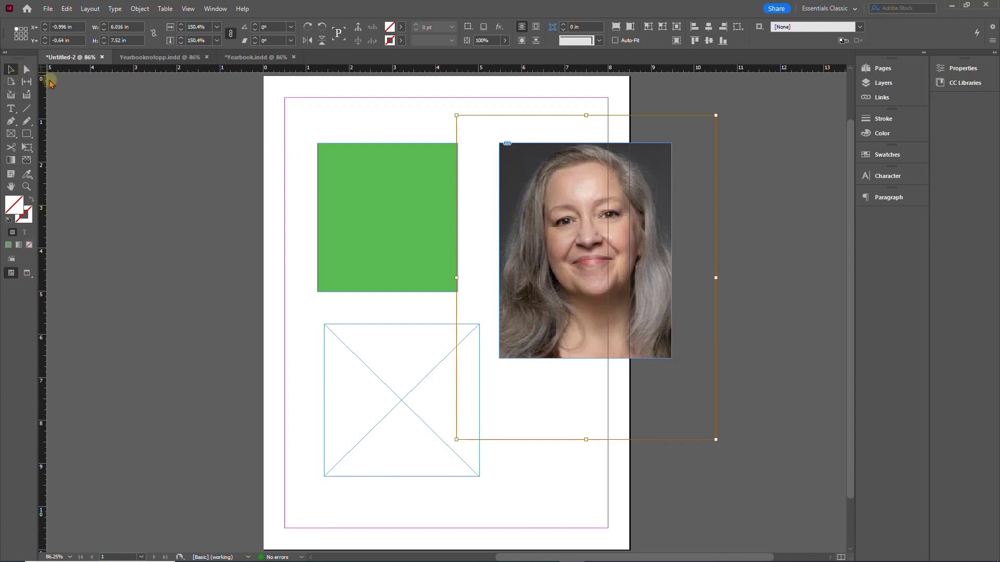
{"action": "left_click", "coordinate": [320, 140]}
{"action": "left_click", "coordinate": [548, 154]}
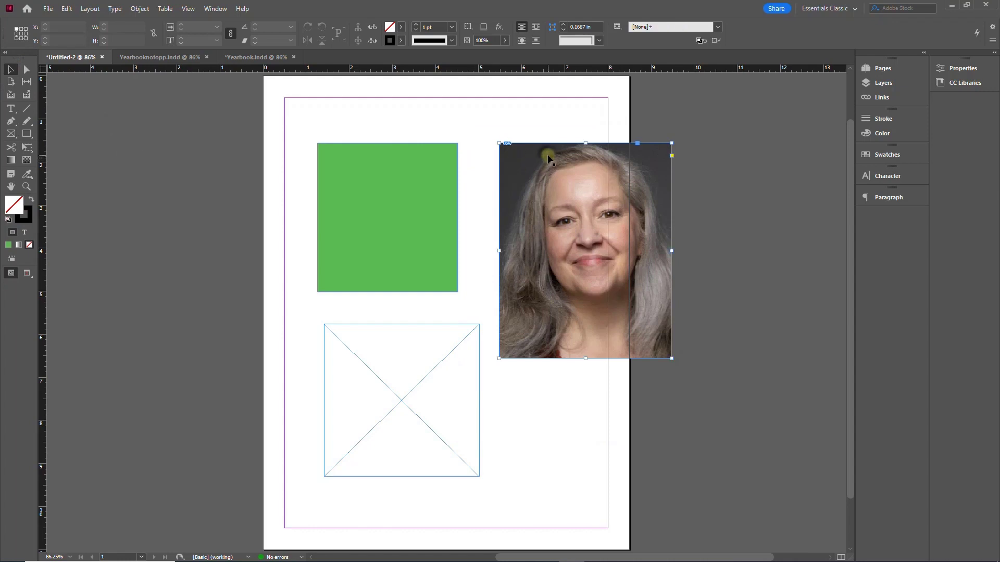
{"action": "left_click_drag", "start_coordinate": [536, 156], "coordinate": [569, 159]}
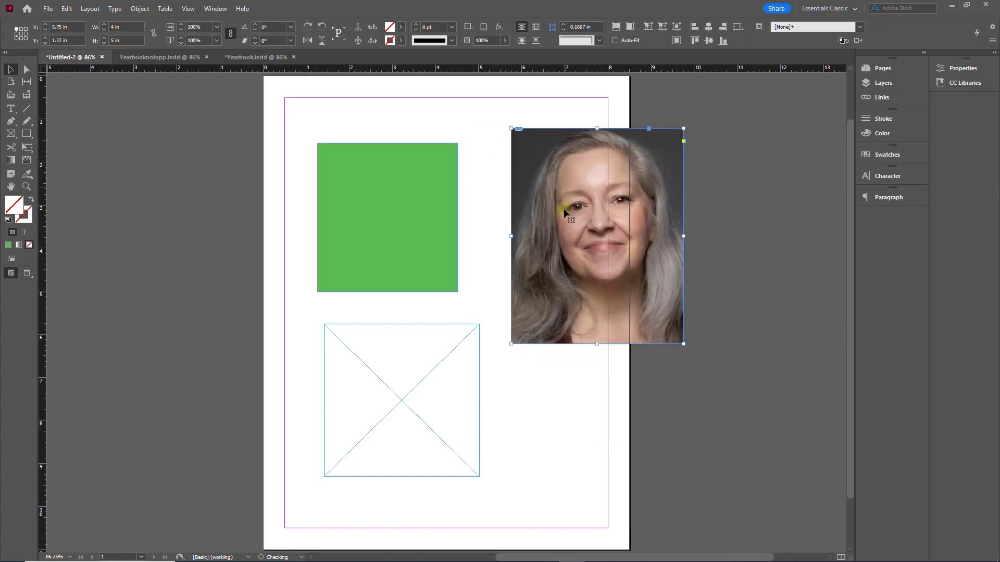
Reposition the portrait's content inside its frame to an offset of about -1.29 in horizontally and -1.08 in vertically, then reselect the frame
{"action": "double_click", "coordinate": [552, 171]}
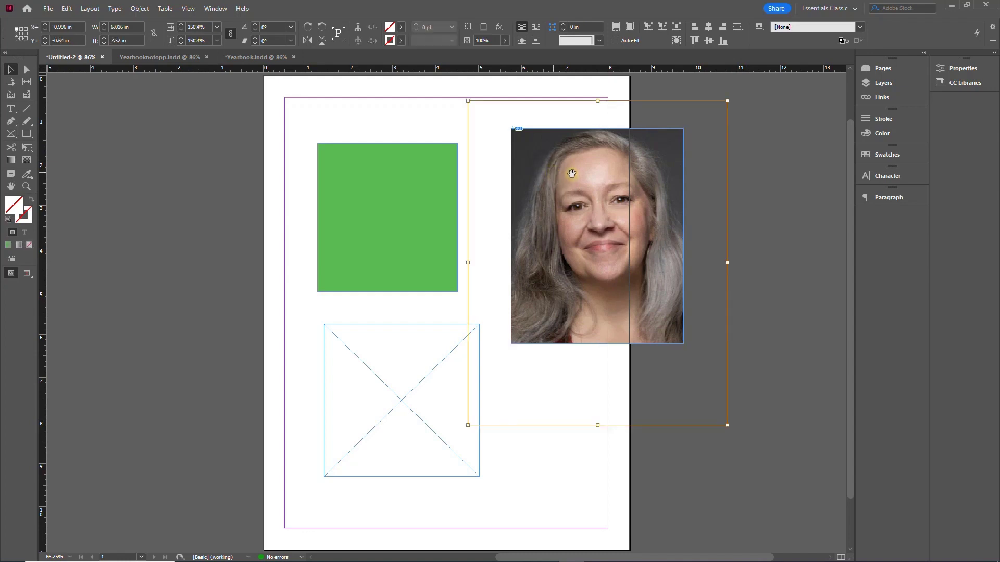
{"action": "mouse_move", "coordinate": [577, 174]}
{"action": "left_mouse_down"}
{"action": "mouse_move", "coordinate": [569, 167]}
{"action": "mouse_move", "coordinate": [576, 196]}
{"action": "mouse_move", "coordinate": [598, 208]}
{"action": "mouse_move", "coordinate": [560, 177]}
{"action": "left_mouse_up"}
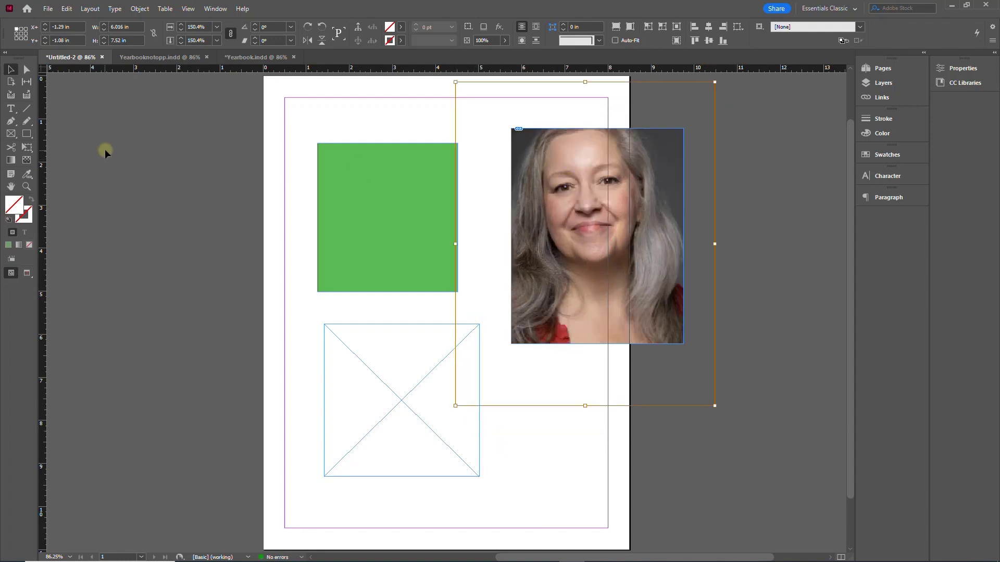
{"action": "left_click", "coordinate": [105, 151]}
{"action": "left_click", "coordinate": [551, 153]}
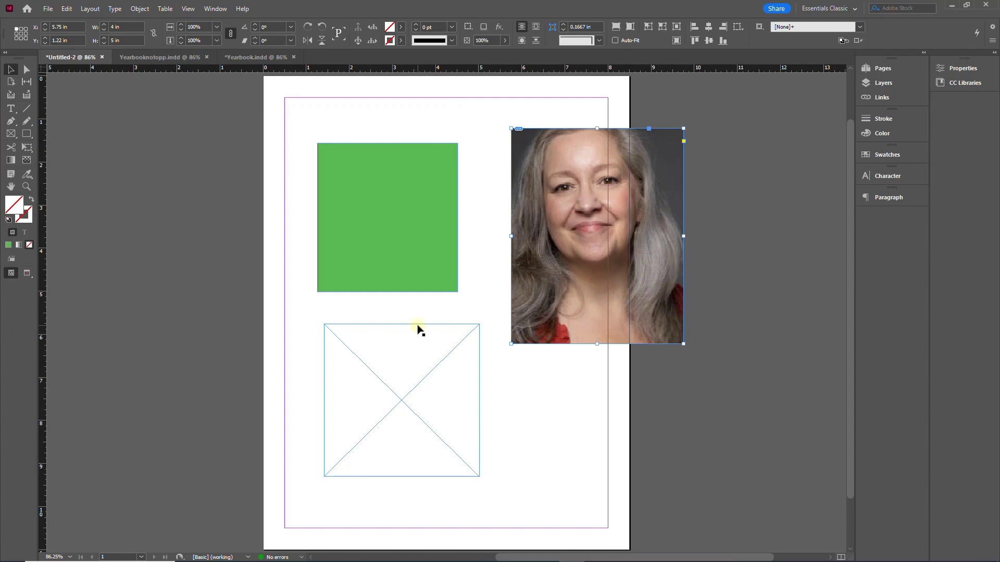
Place the first portrait photo from the Pics folder into the empty picture frame below the green rectangle
{"action": "left_click", "coordinate": [47, 8]}
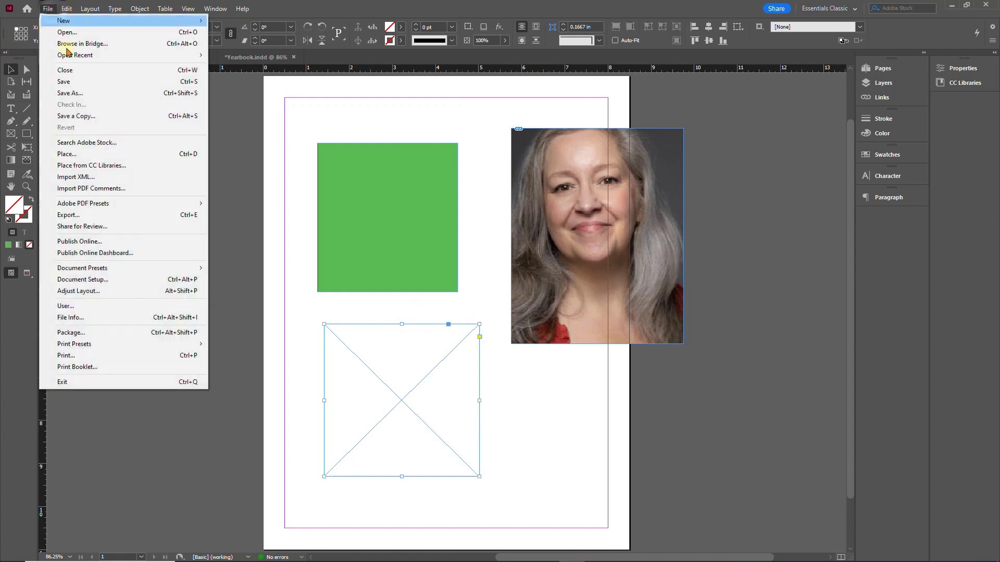
{"action": "left_click", "coordinate": [78, 154]}
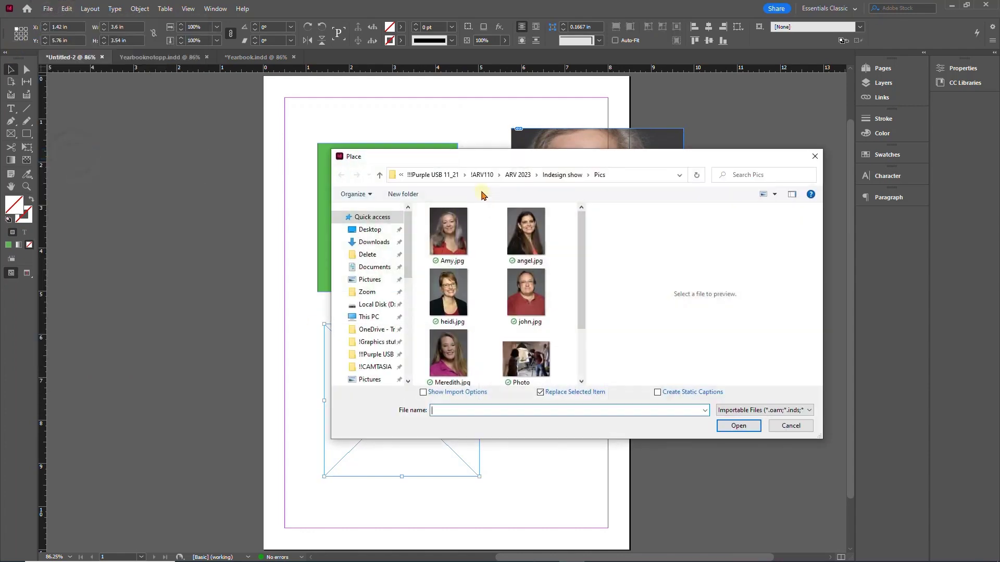
{"action": "left_click", "coordinate": [448, 239]}
{"action": "left_click", "coordinate": [738, 425]}
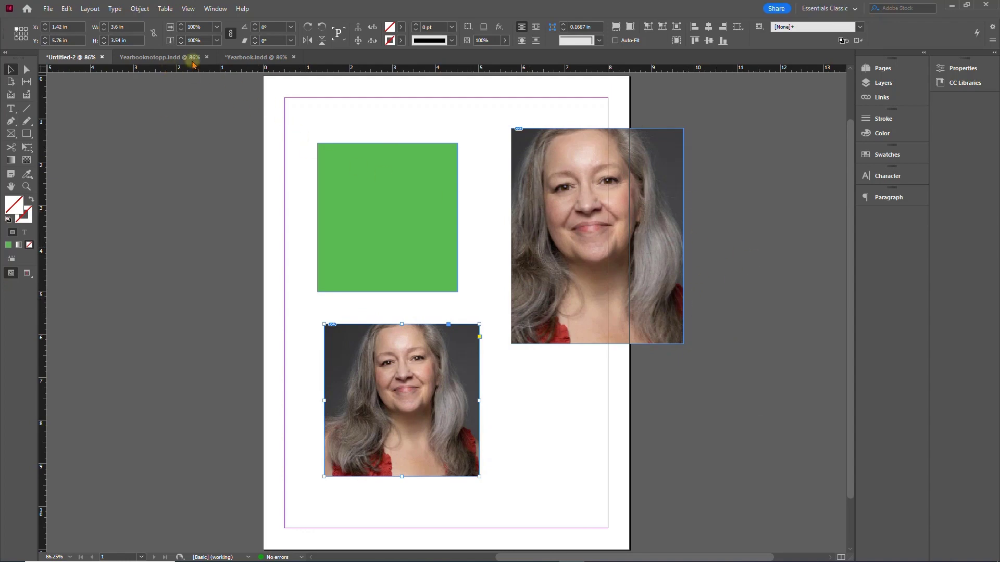
In Yearbooknotopp.indd, select the six small picture frames and load the six portrait photos from the Pics folder for placing
{"action": "left_click", "coordinate": [167, 58]}
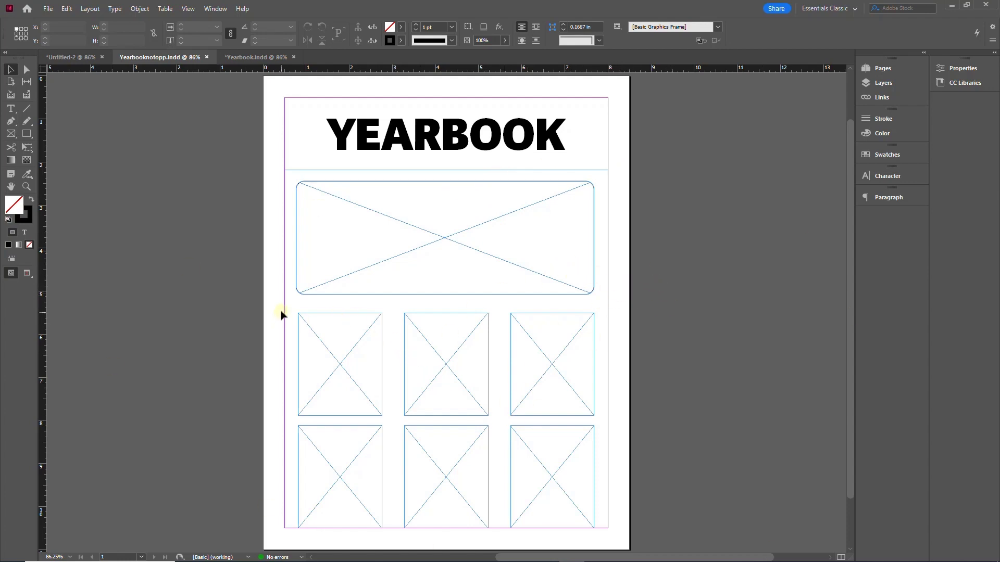
{"action": "left_click_drag", "start_coordinate": [280, 311], "coordinate": [616, 536]}
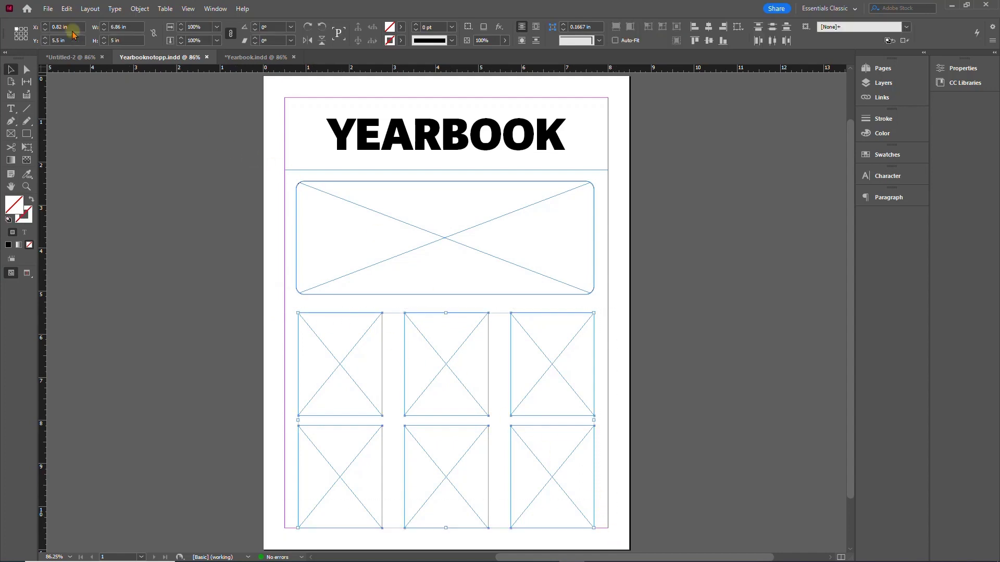
{"action": "left_click", "coordinate": [48, 9]}
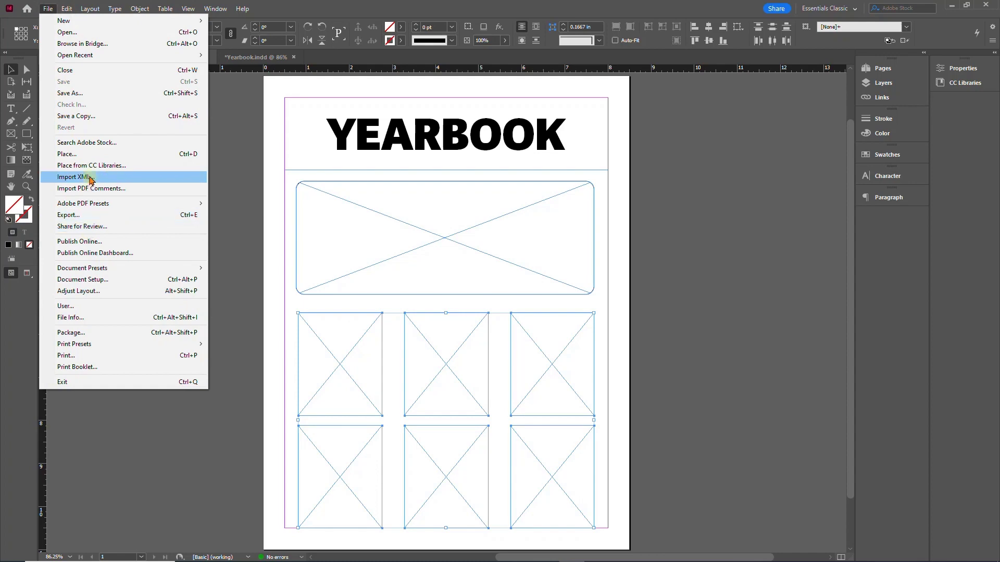
{"action": "left_click", "coordinate": [67, 154]}
{"action": "left_click", "coordinate": [462, 244]}
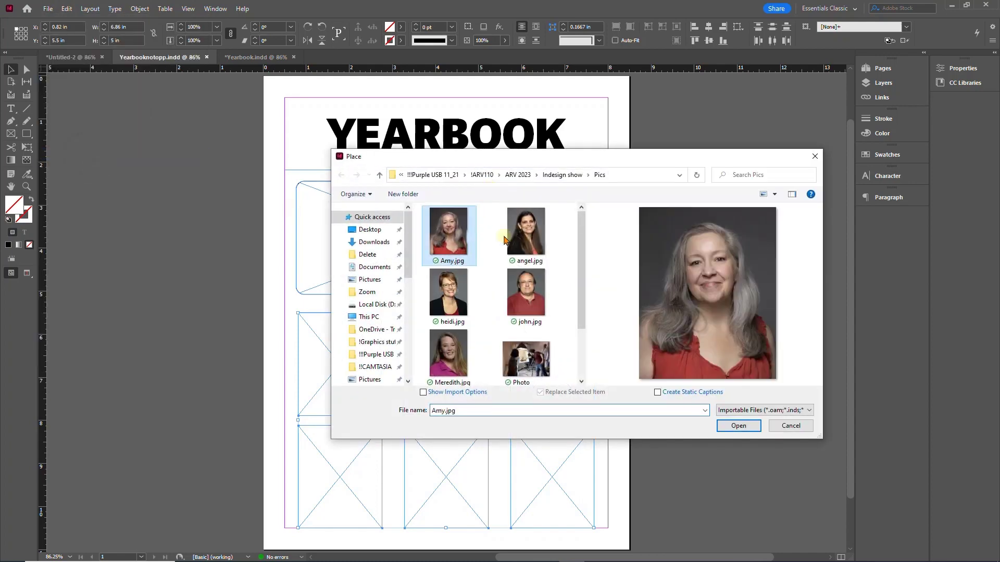
{"action": "left_click", "coordinate": [525, 235], "text": "ctrl"}
{"action": "left_click", "coordinate": [448, 295], "text": "ctrl"}
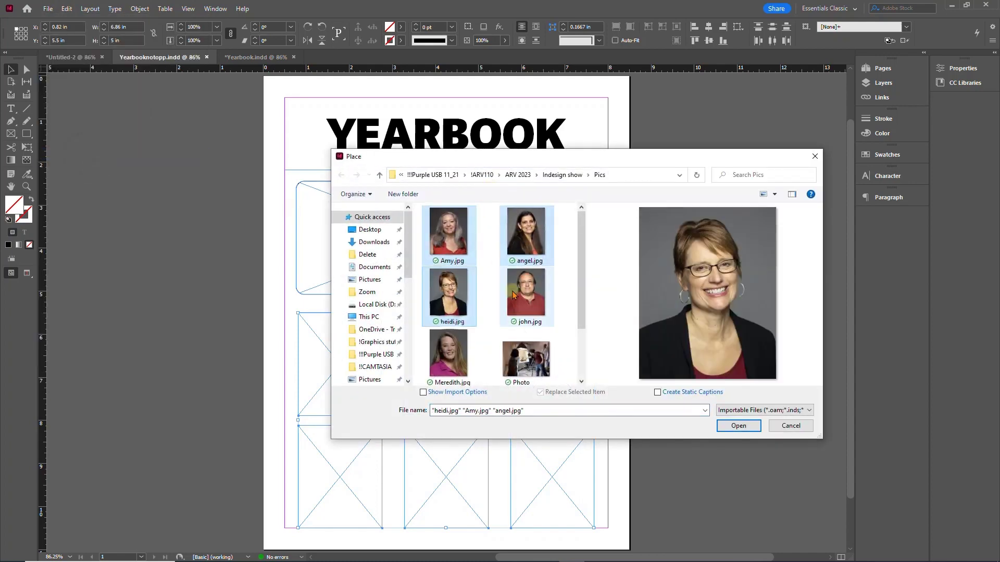
{"action": "left_click", "coordinate": [526, 294], "text": "ctrl"}
{"action": "left_click", "coordinate": [448, 354], "text": "ctrl"}
{"action": "left_click_drag", "start_coordinate": [580, 290], "coordinate": [583, 341]}
{"action": "left_click", "coordinate": [458, 347], "text": "ctrl"}
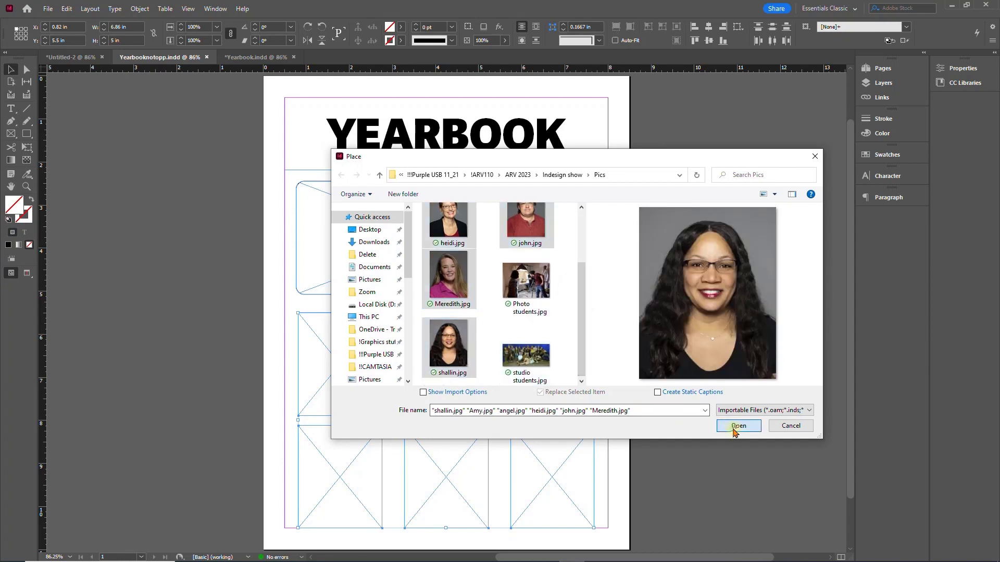
{"action": "left_click", "coordinate": [739, 426]}
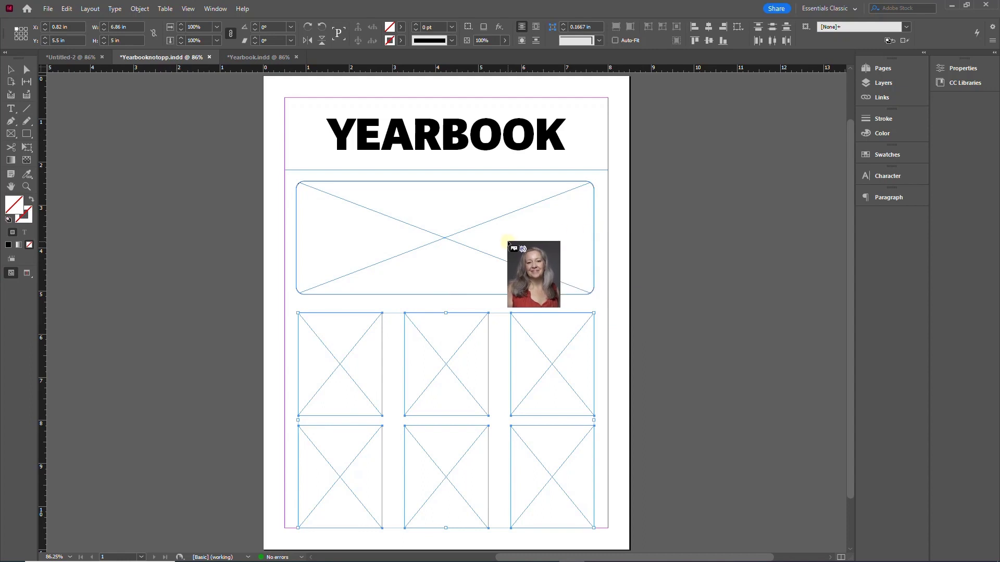
Place the six loaded portraits into the small frames, filling the upper row and the lower row, and deselect everything
{"action": "left_click", "coordinate": [314, 329]}
{"action": "left_click", "coordinate": [446, 339]}
{"action": "left_click", "coordinate": [545, 341]}
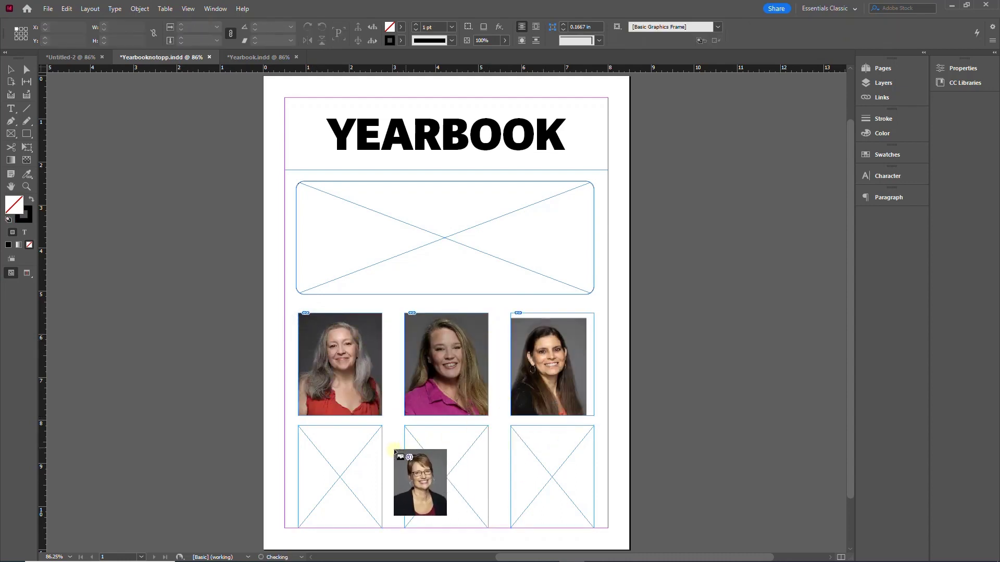
{"action": "left_click", "coordinate": [338, 461]}
{"action": "left_click", "coordinate": [445, 461]}
{"action": "left_click", "coordinate": [537, 458]}
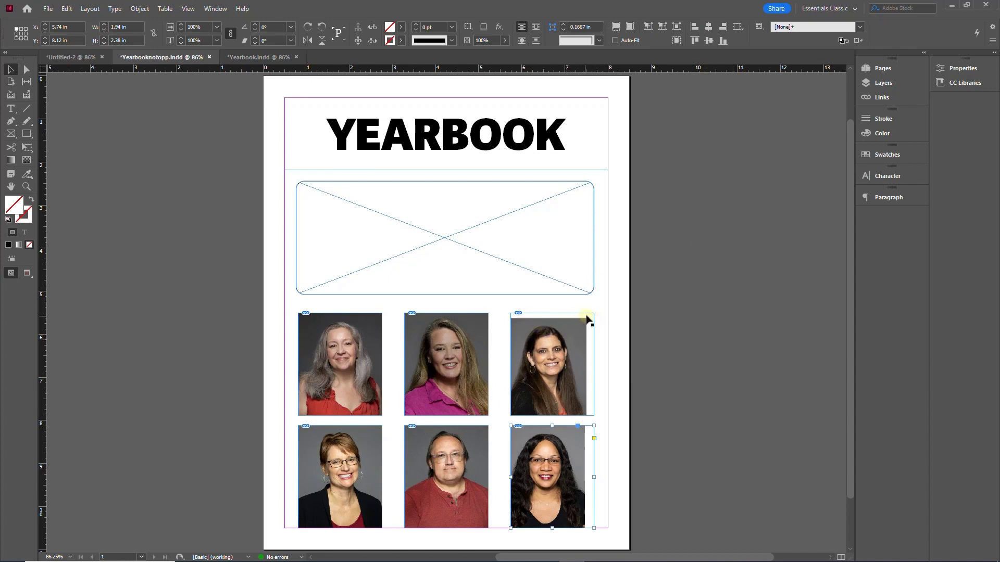
{"action": "left_click", "coordinate": [107, 361]}
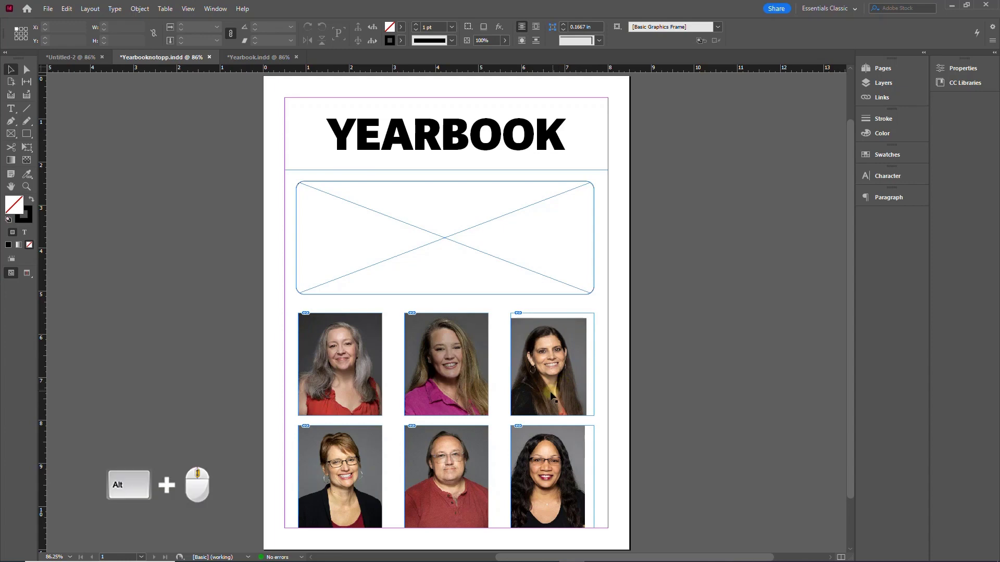
Try filling the frame proportionally and fitting the content proportionally on the upper row's third portrait, undoing the changes
{"action": "scroll", "coordinate": [550, 394], "scroll_direction": "up", "scroll_amount": 3, "text": "alt"}
{"action": "scroll", "coordinate": [549, 392], "scroll_direction": "up", "scroll_amount": 2, "text": "alt"}
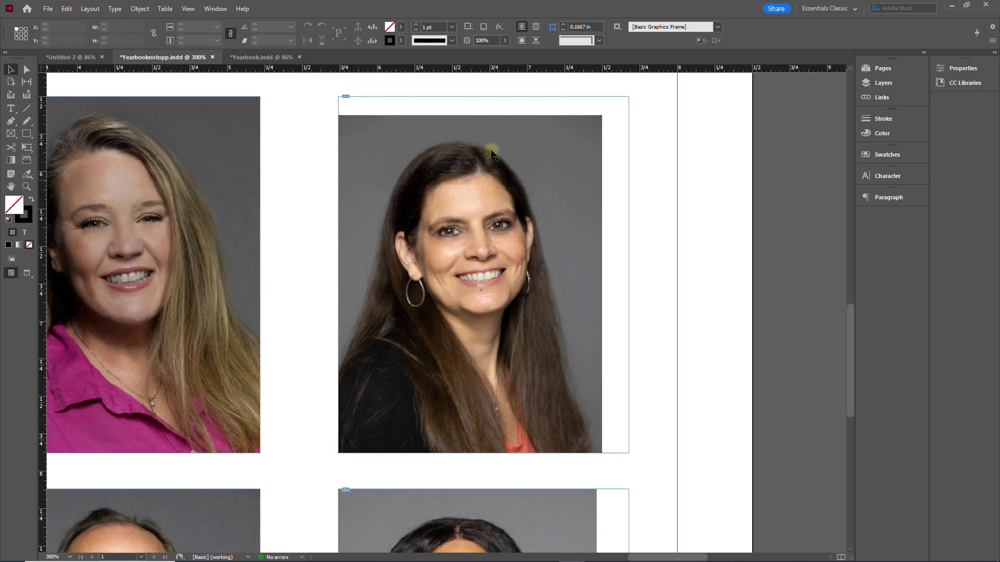
{"action": "left_click", "coordinate": [471, 97]}
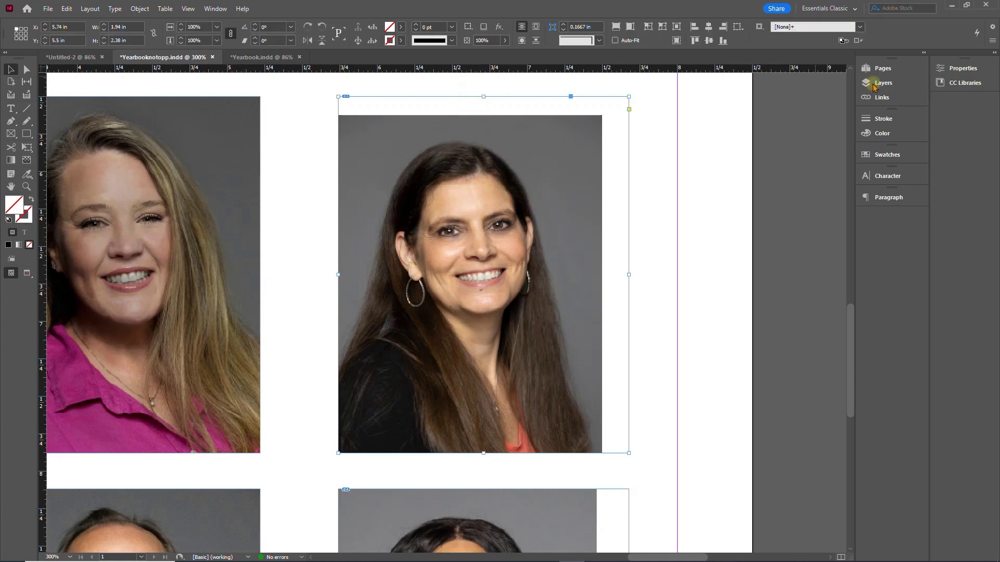
{"action": "left_click", "coordinate": [953, 71]}
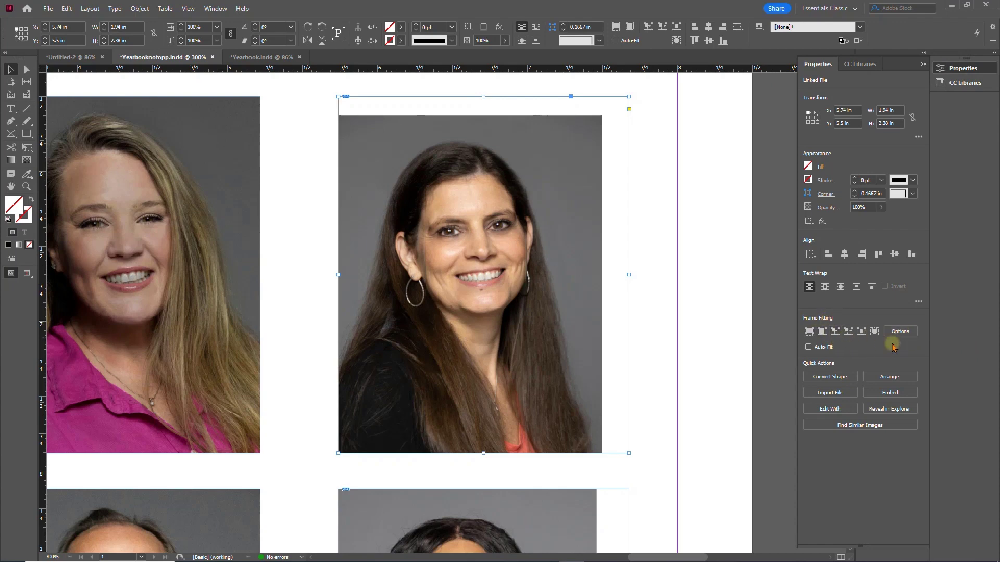
{"action": "left_click", "coordinate": [809, 332]}
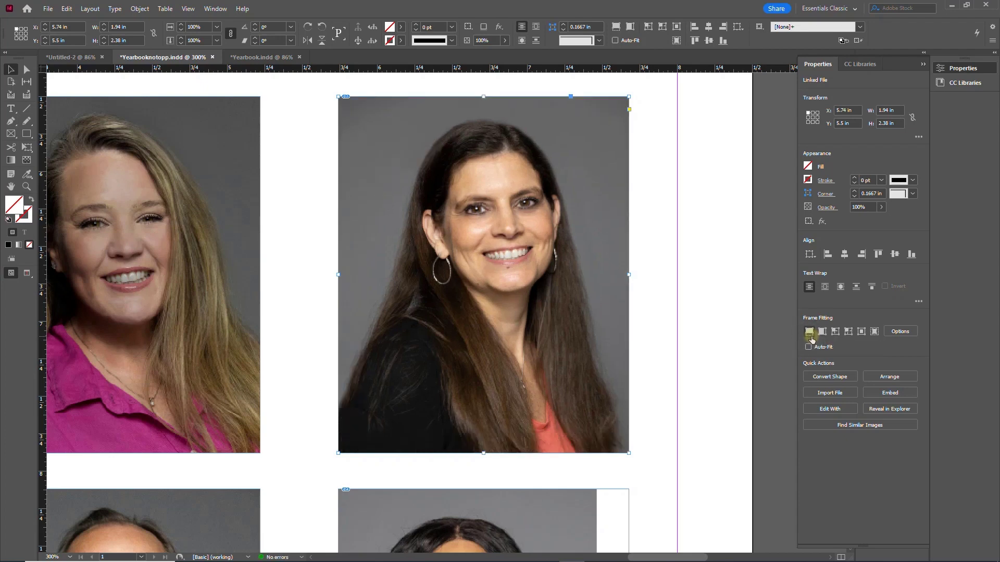
{"action": "left_click", "coordinate": [822, 331]}
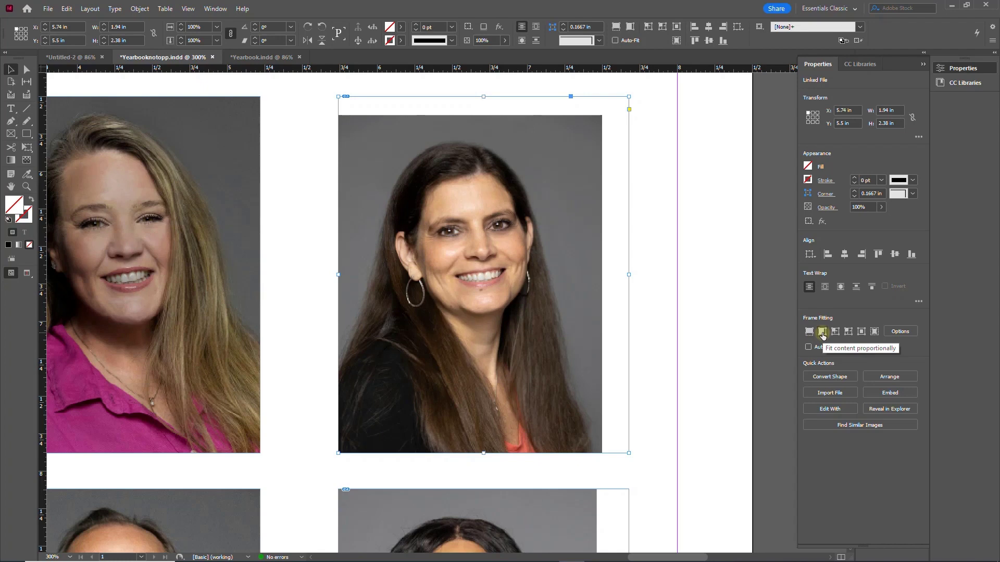
{"action": "left_click", "coordinate": [823, 332]}
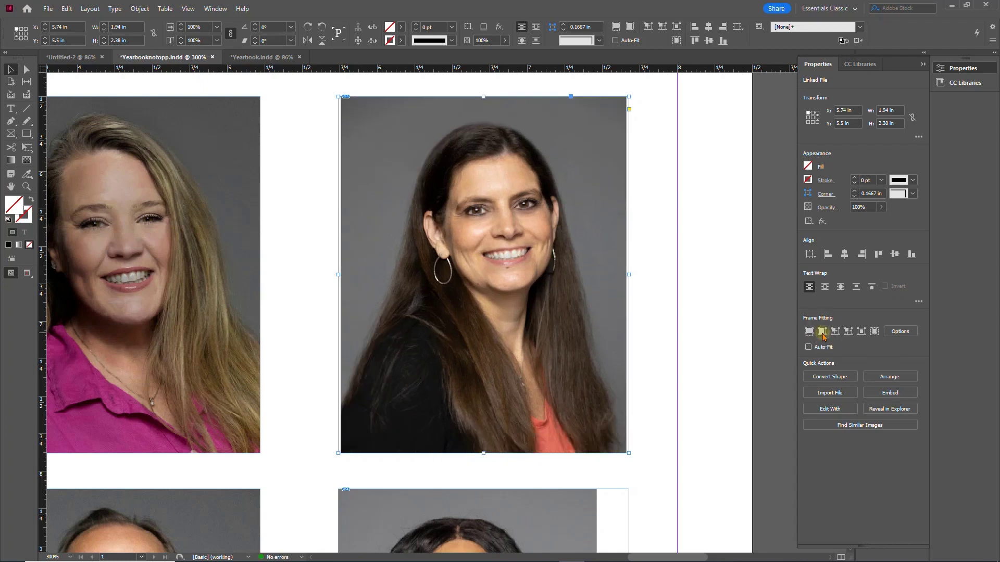
{"action": "left_click", "coordinate": [693, 281]}
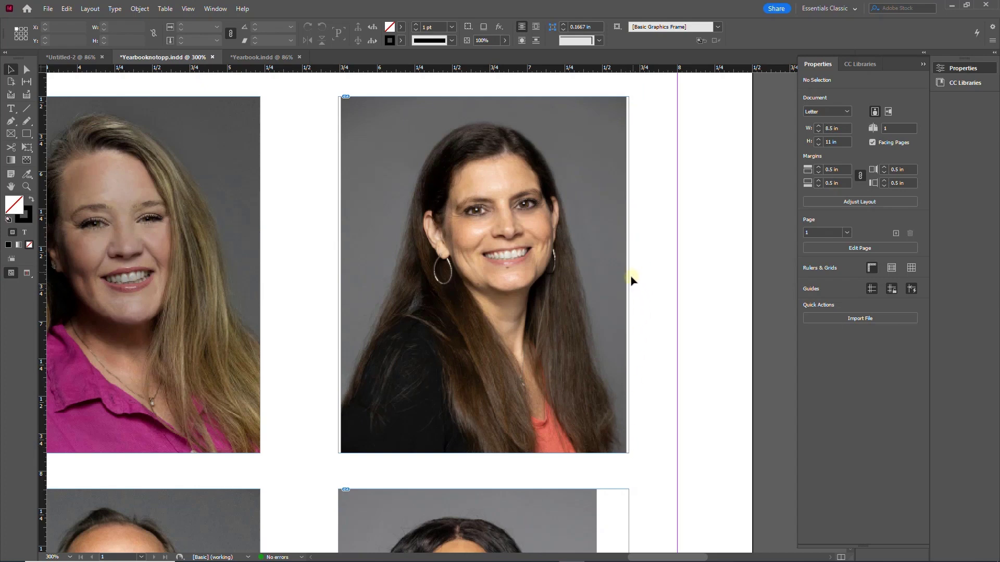
{"action": "key", "text": "ctrl+z"}
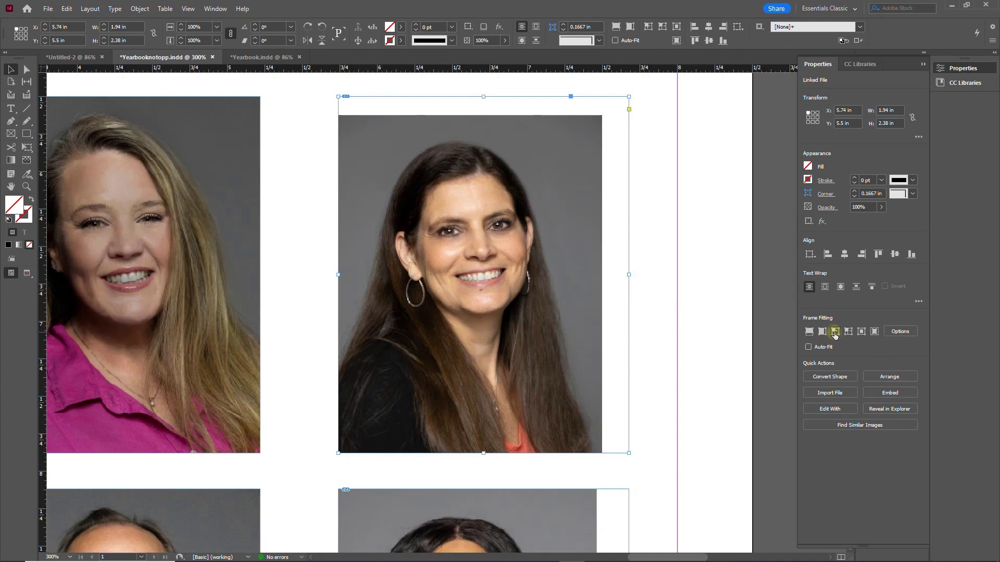
Try fitting the content to the frame and another frame-filling option on the same portrait, undoing each attempt
{"action": "left_click", "coordinate": [835, 332]}
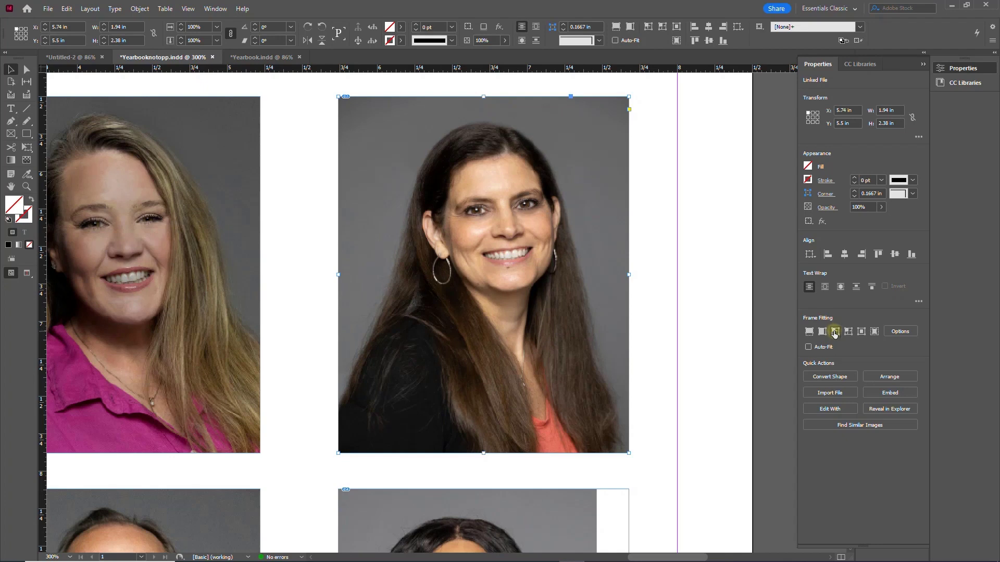
{"action": "key", "text": "ctrl+z"}
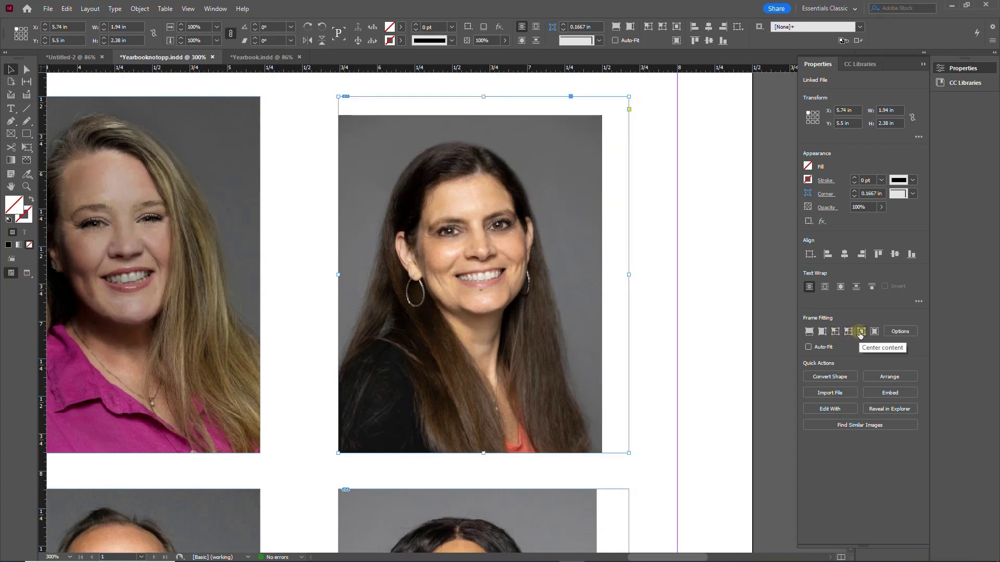
{"action": "left_click", "coordinate": [860, 332]}
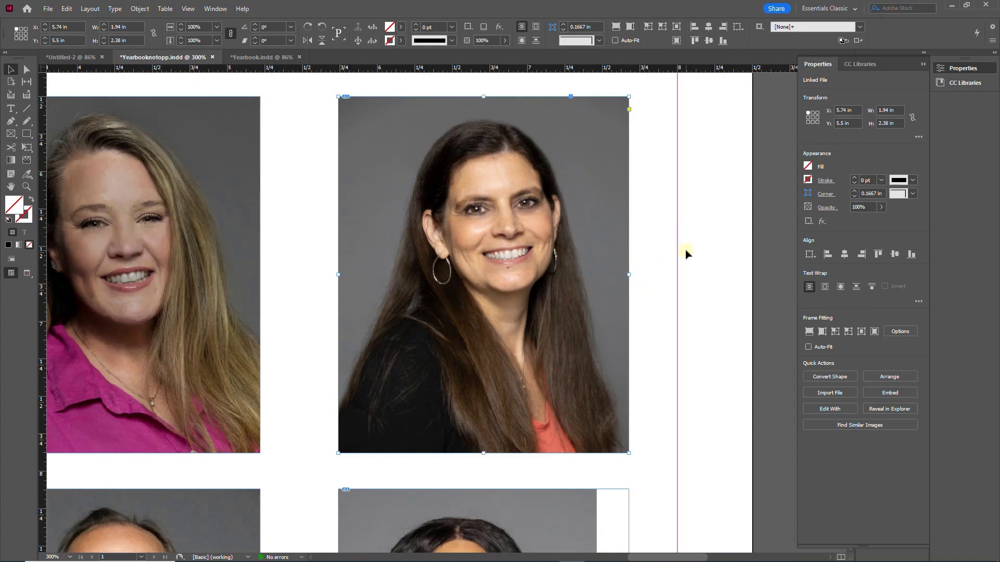
{"action": "key", "text": "ctrl+z"}
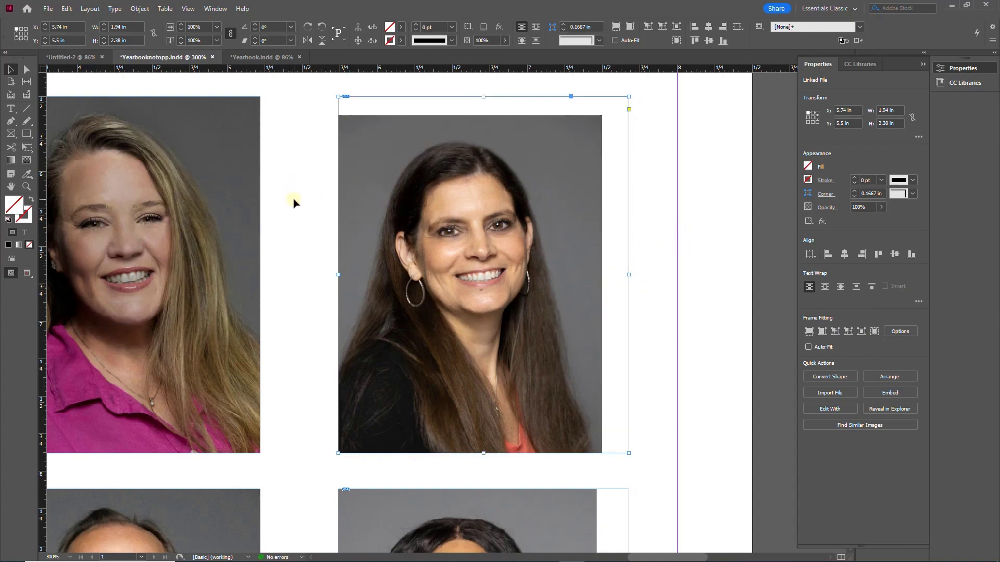
Place the upper row's third portrait photo from the Pics folder into the large picture frame as well
{"action": "key", "text": "ctrl+0"}
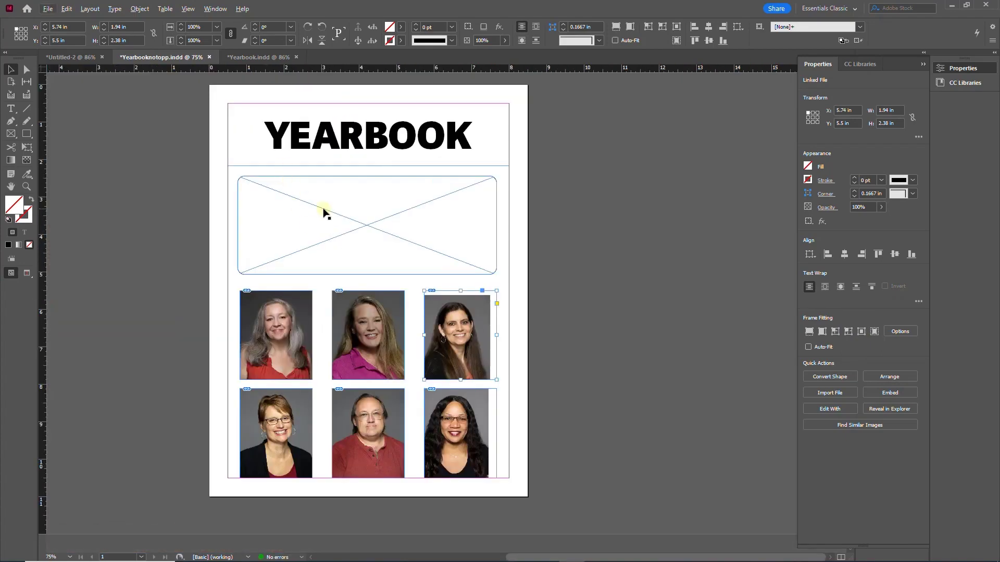
{"action": "left_click", "coordinate": [324, 210]}
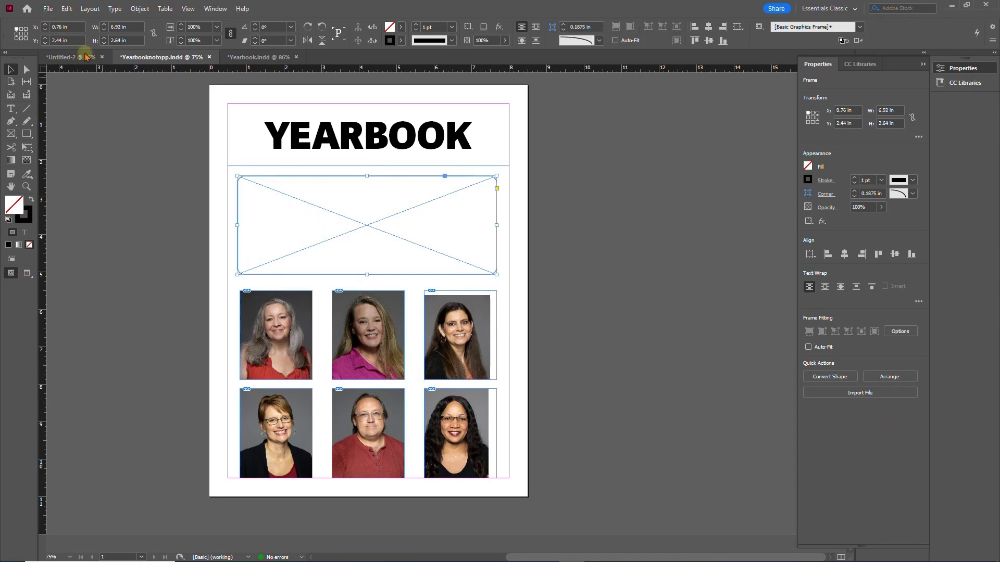
{"action": "left_click", "coordinate": [46, 9]}
{"action": "left_click", "coordinate": [60, 151]}
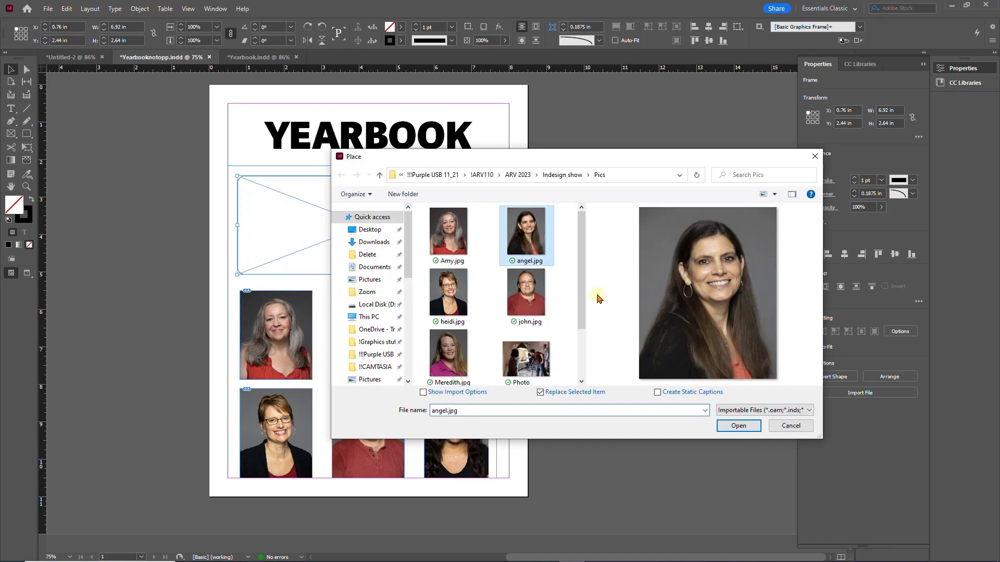
{"action": "left_click", "coordinate": [740, 426]}
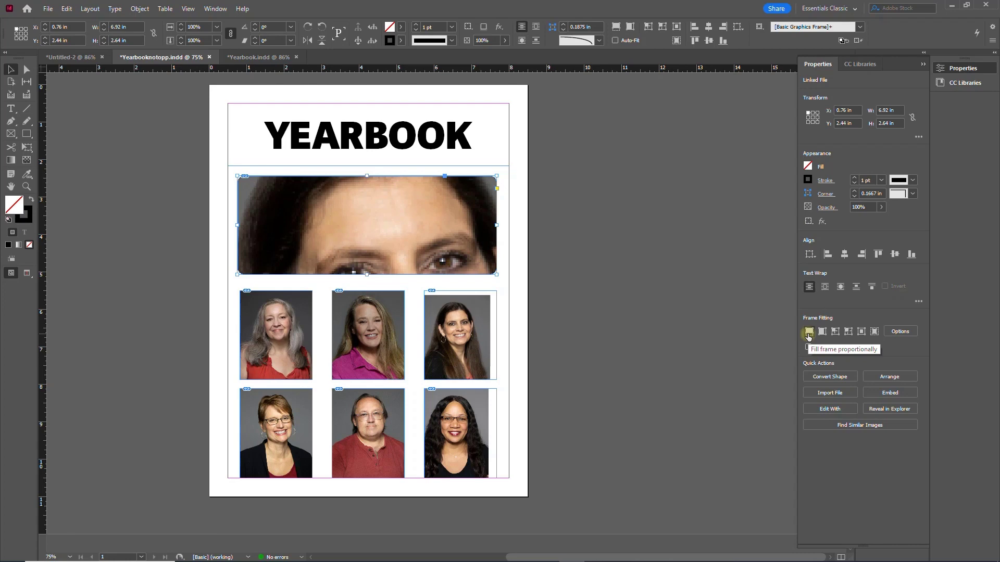
Try filling the large frame proportionally and shifting the portrait inside it, undoing everything back to the empty frame
{"action": "left_click", "coordinate": [809, 333]}
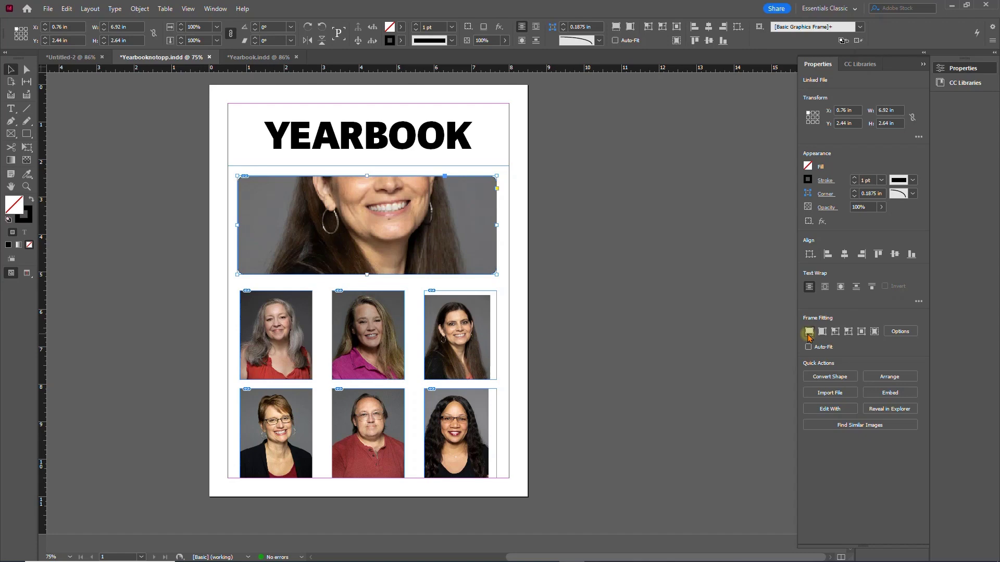
{"action": "left_click", "coordinate": [394, 220]}
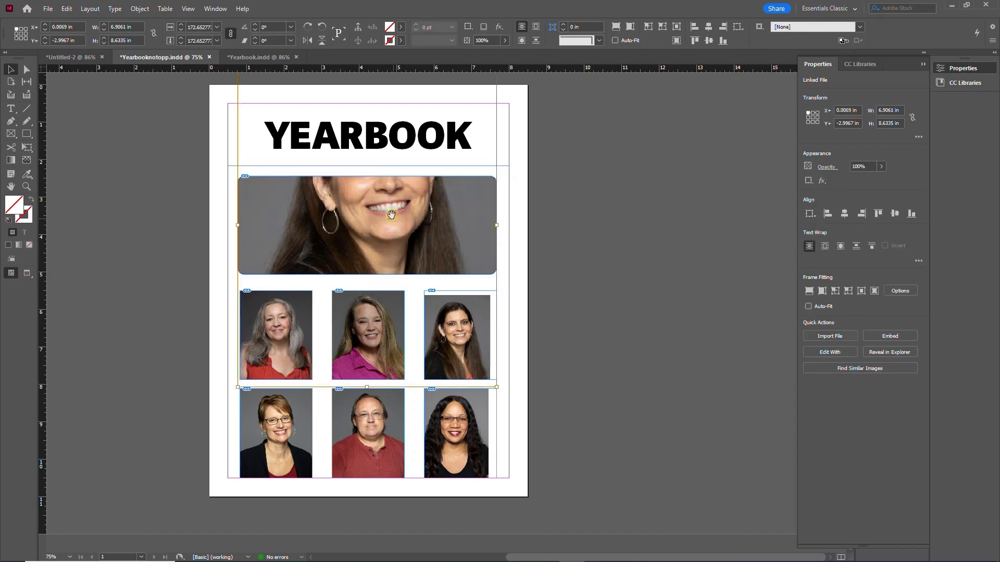
{"action": "left_click_drag", "start_coordinate": [391, 215], "coordinate": [381, 233]}
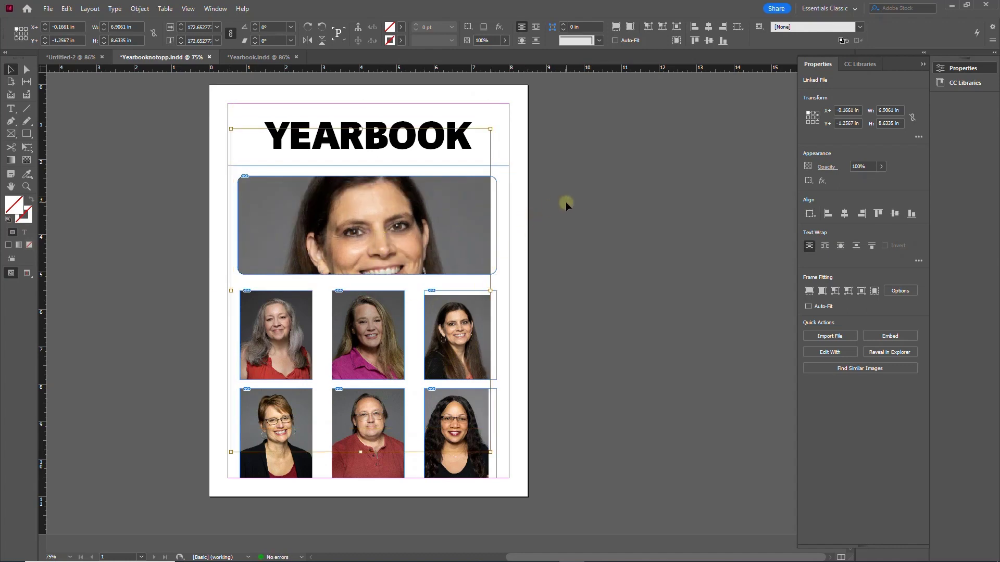
{"action": "key", "text": "ctrl+z"}
{"action": "key", "text": "ctrl+z"}
{"action": "key", "text": "ctrl+z"}
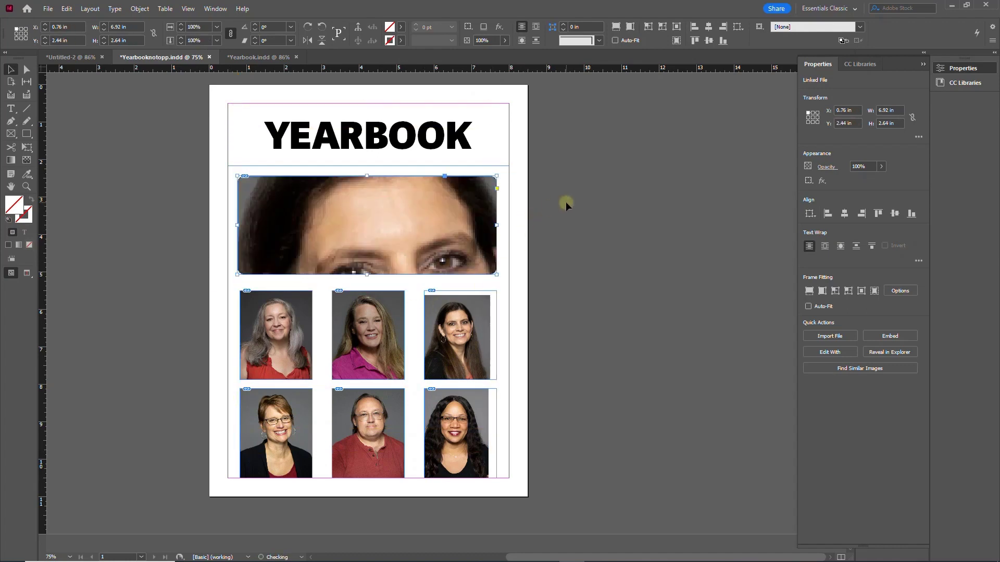
{"action": "key", "text": "ctrl+z"}
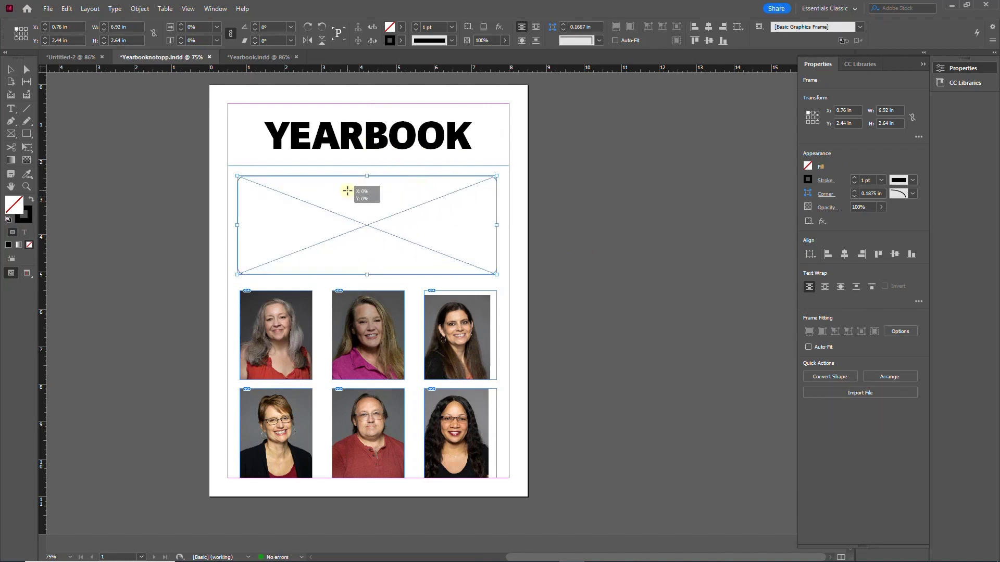
Place the portrait in the large frame again, fit it proportionally, and try fitting the frame to the content, undoing the frame change
{"action": "left_click", "coordinate": [347, 191]}
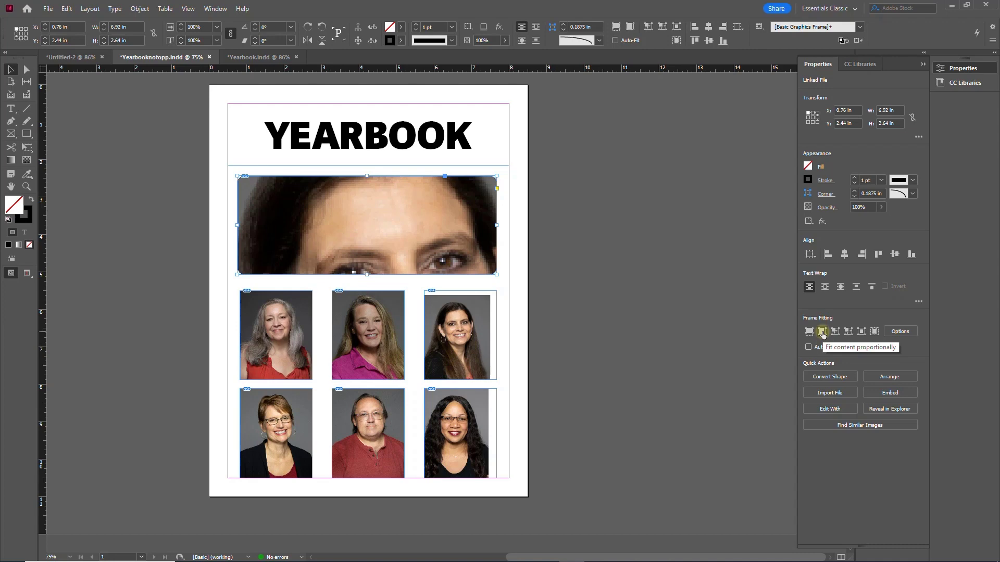
{"action": "left_click", "coordinate": [823, 334]}
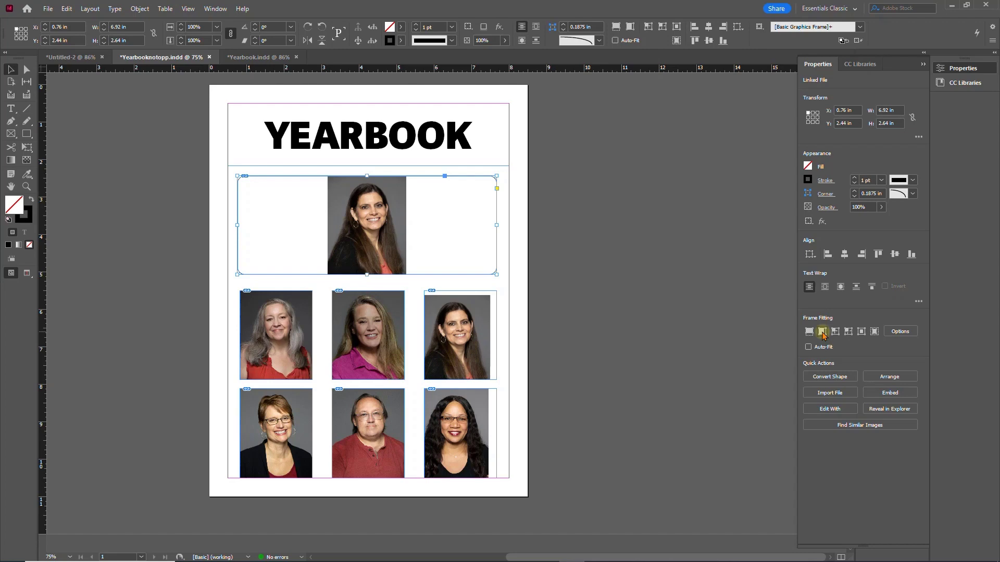
{"action": "left_click", "coordinate": [849, 333]}
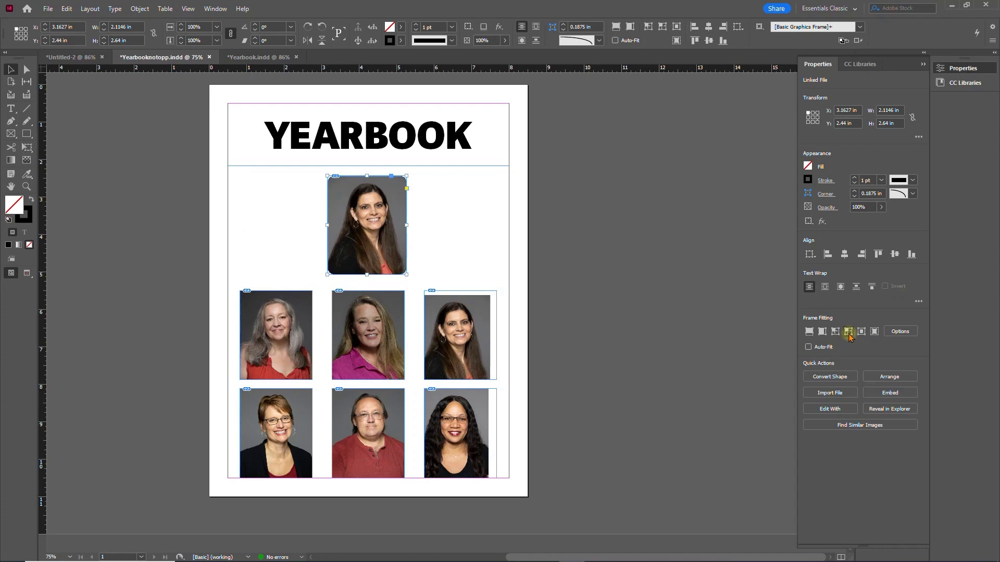
{"action": "key", "text": "ctrl+z"}
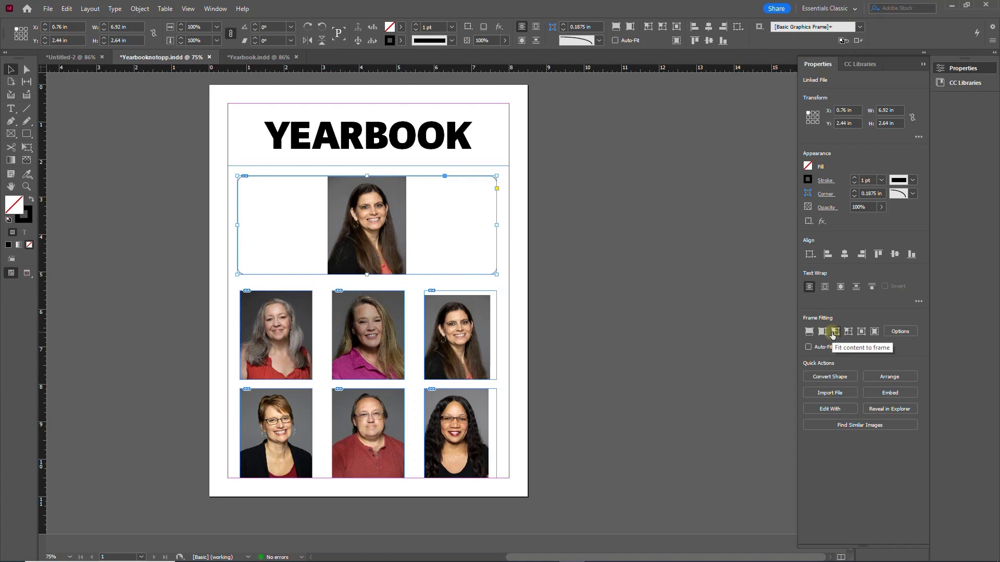
Try fitting the content to the large frame and applying Content-Aware Fit to the portrait, undoing each attempt
{"action": "left_click", "coordinate": [832, 332]}
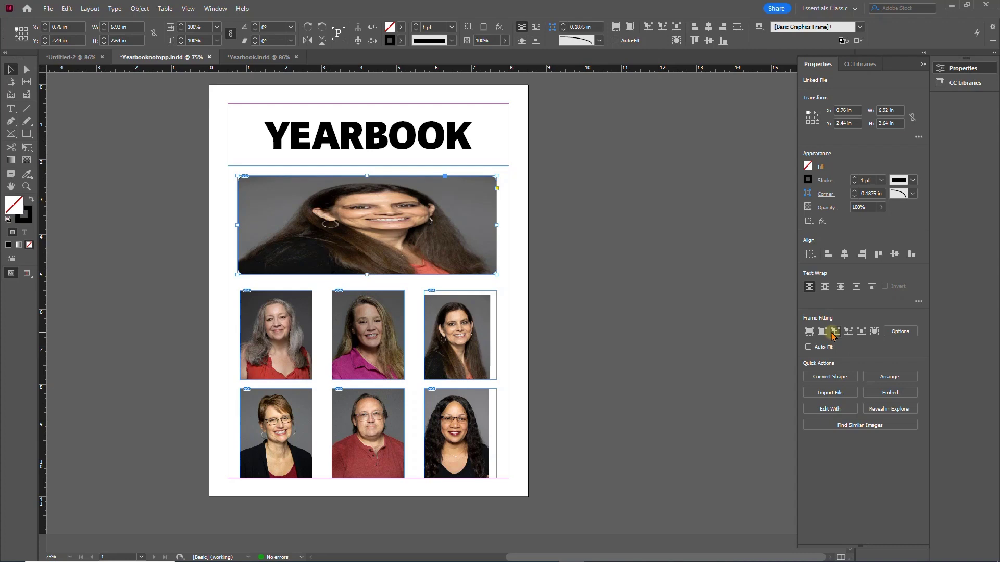
{"action": "key", "text": "ctrl+z"}
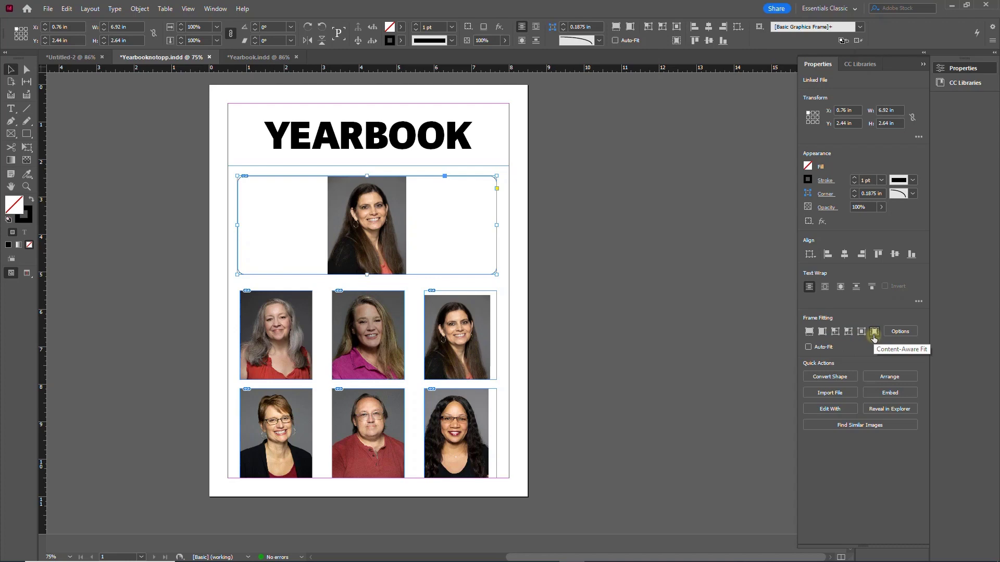
{"action": "left_click", "coordinate": [874, 333]}
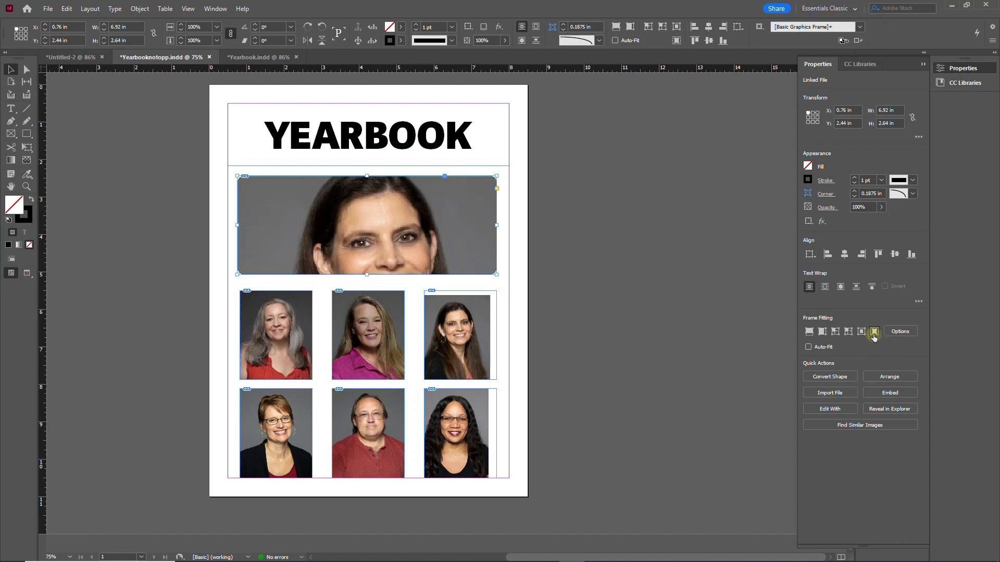
{"action": "key", "text": "ctrl+z"}
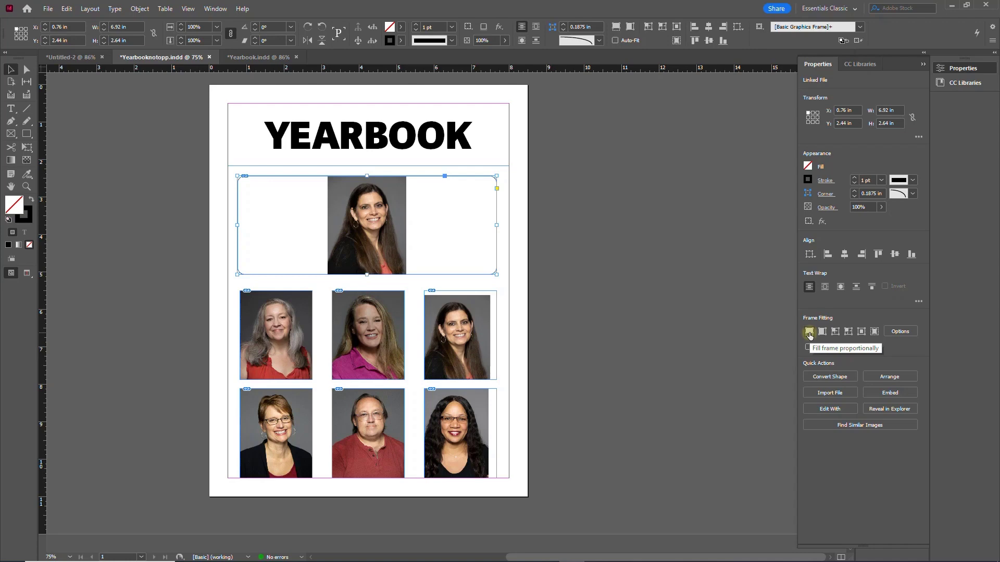
Delete the portrait from inside the large frame, keeping the frame, and deselect everything
{"action": "double_click", "coordinate": [382, 210]}
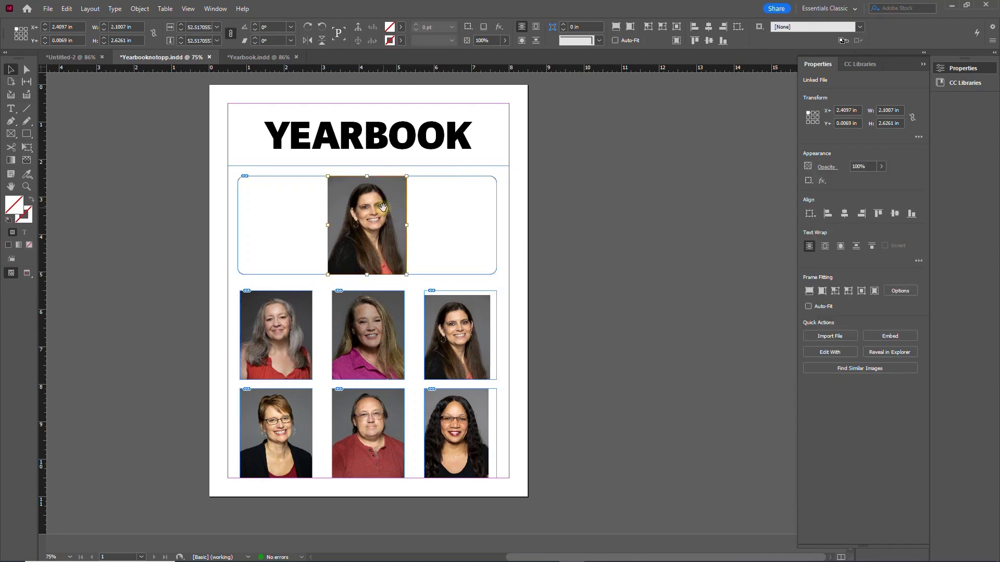
{"action": "key", "text": "Delete"}
{"action": "left_click", "coordinate": [217, 82]}
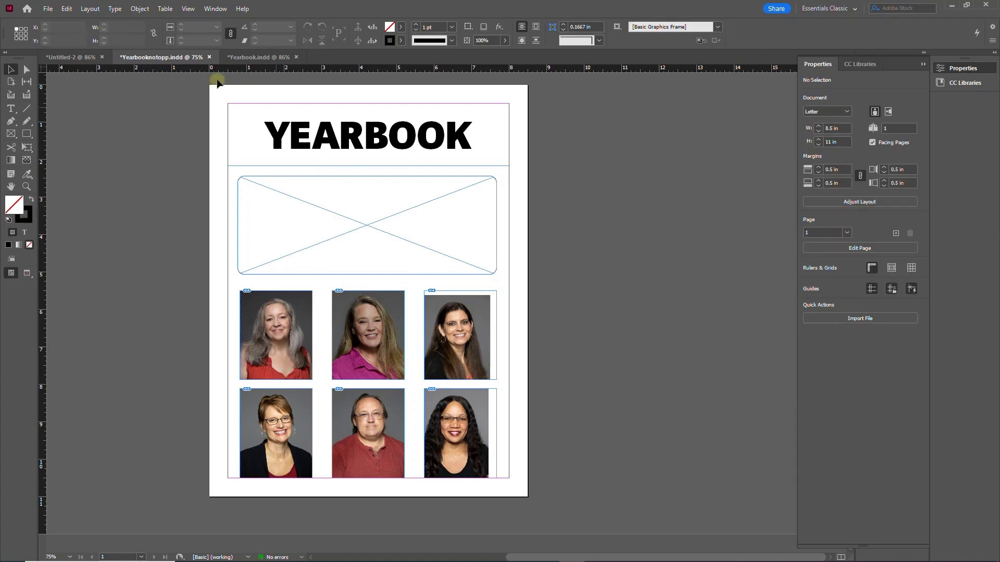
Place studio students.jpg from the Pics folder into the large frame below the title
{"action": "left_click", "coordinate": [48, 10]}
{"action": "left_click", "coordinate": [75, 154]}
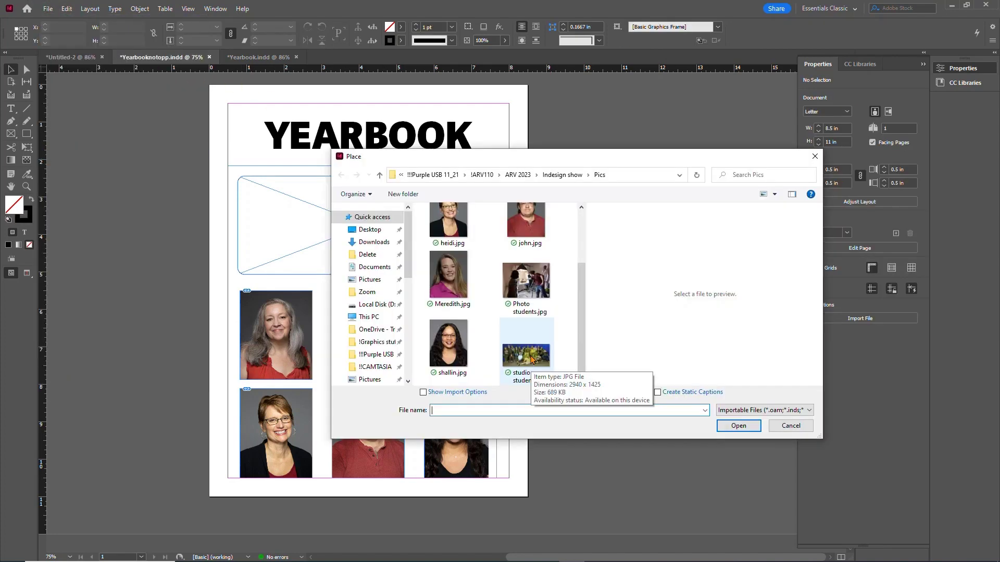
{"action": "left_click", "coordinate": [526, 356]}
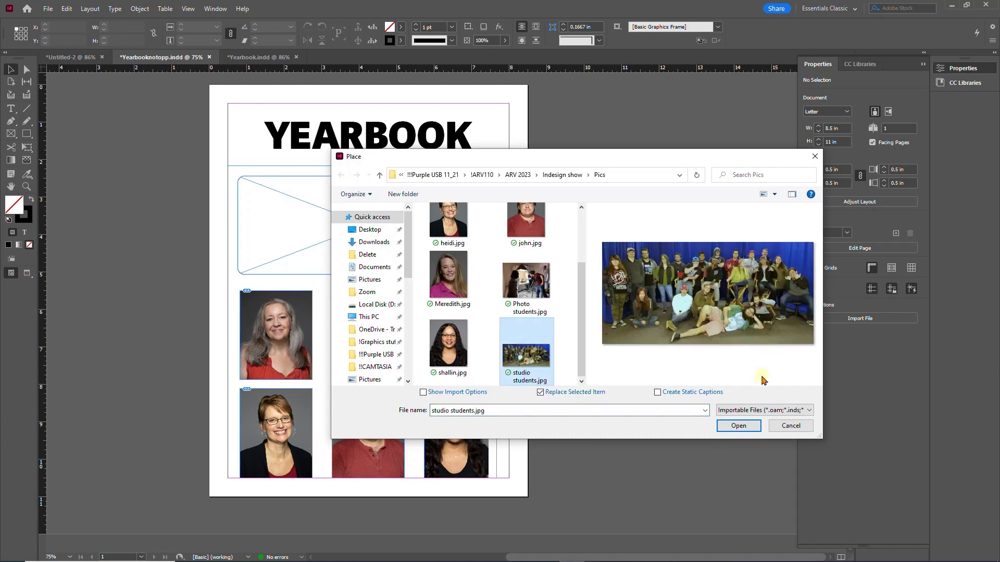
{"action": "left_click", "coordinate": [739, 426]}
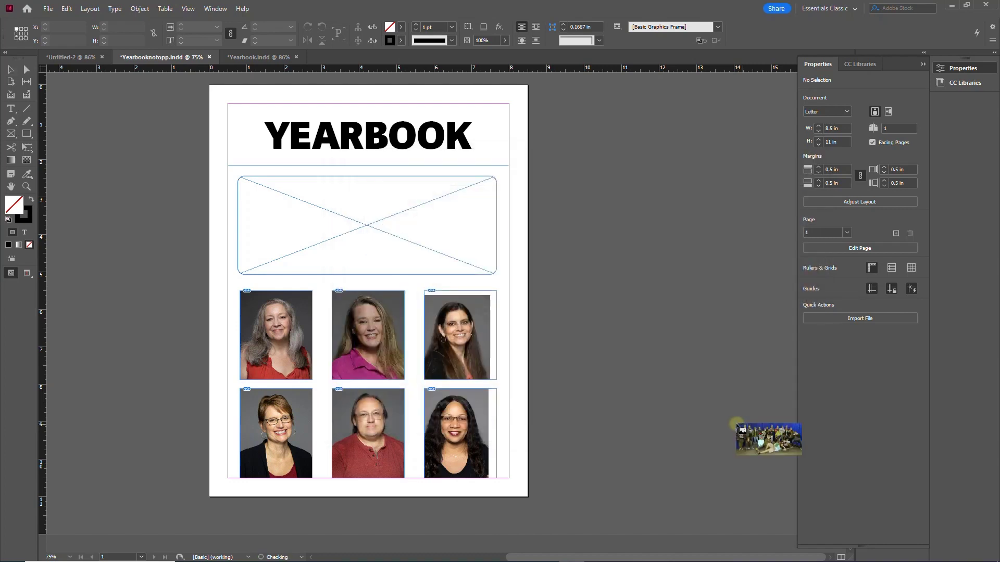
{"action": "left_click", "coordinate": [259, 196]}
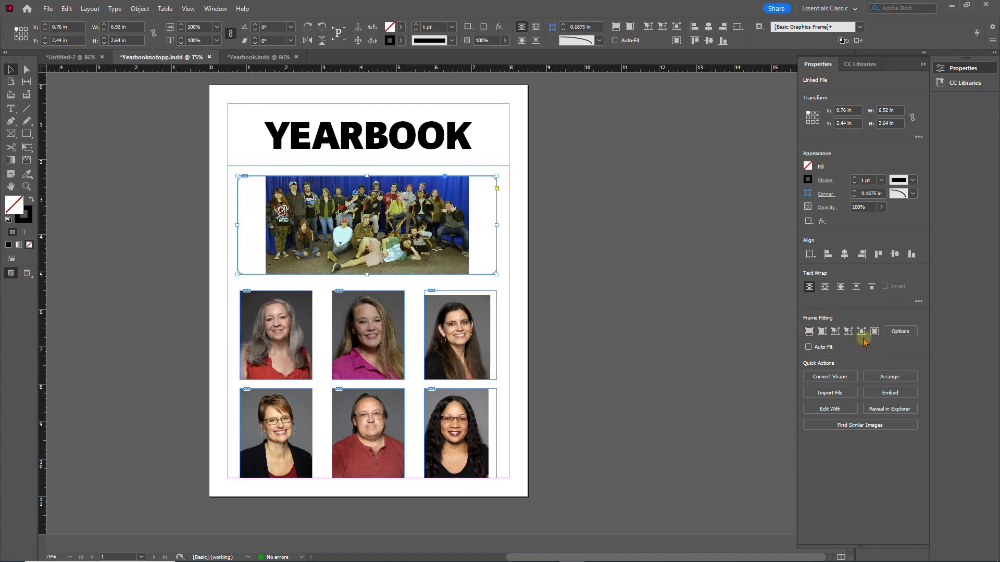
Try fitting the group photo to the frame and fitting it proportionally, and finish by filling the frame proportionally
{"action": "left_click", "coordinate": [836, 332]}
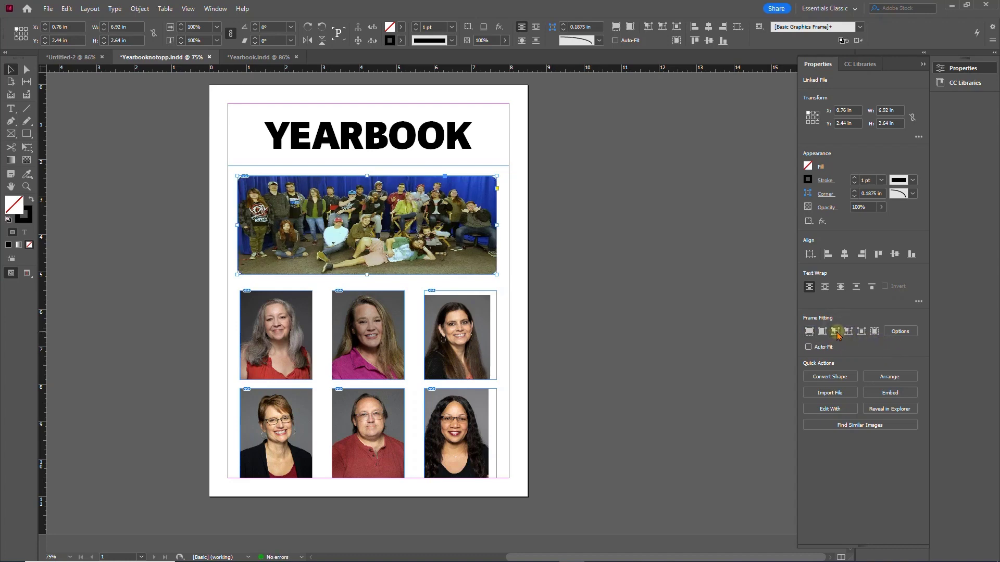
{"action": "left_click", "coordinate": [822, 333]}
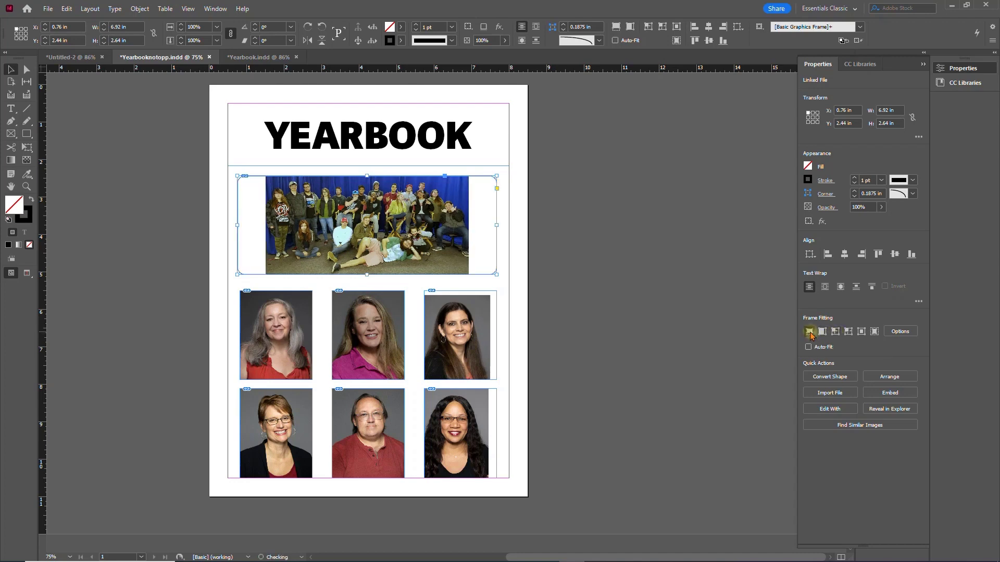
{"action": "left_click", "coordinate": [810, 332]}
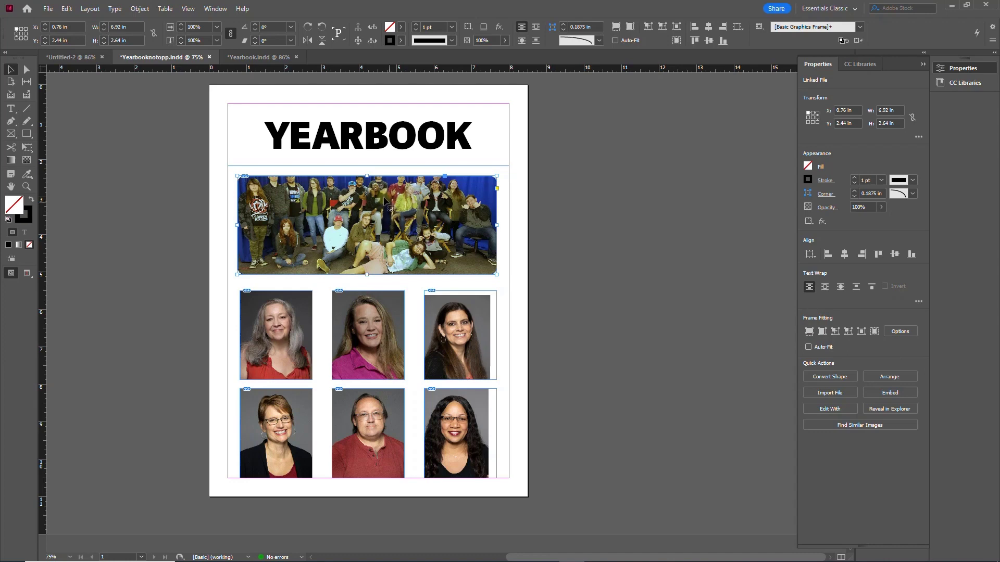
Enlarge the group photo inside its frame to about 7.44 by 3.61 in, reposition it to cover the whole frame, and deselect it
{"action": "left_click", "coordinate": [388, 204]}
{"action": "left_click_drag", "start_coordinate": [385, 201], "coordinate": [377, 205]}
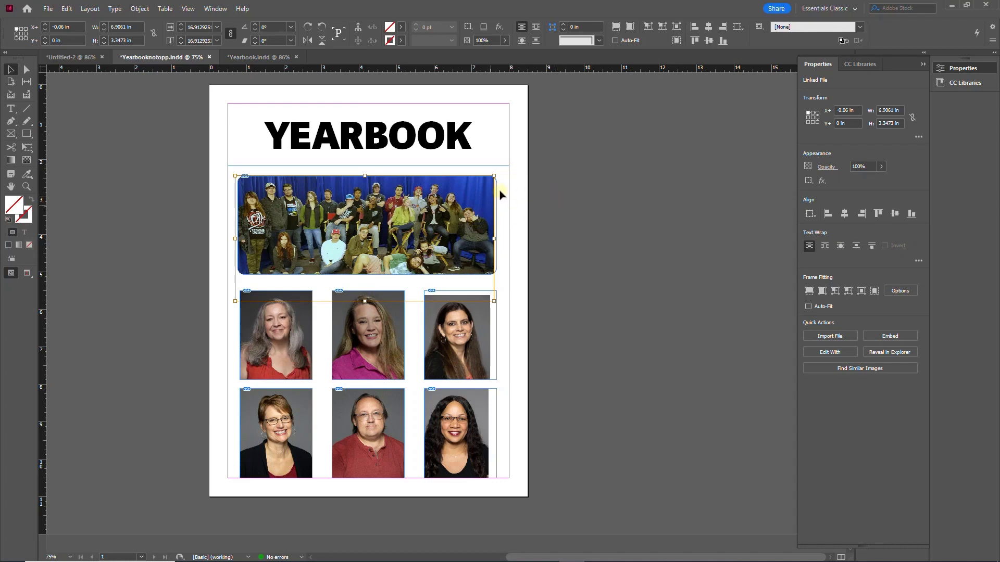
{"action": "left_click_drag", "start_coordinate": [494, 175], "coordinate": [514, 165]}
{"action": "double_click", "coordinate": [436, 202]}
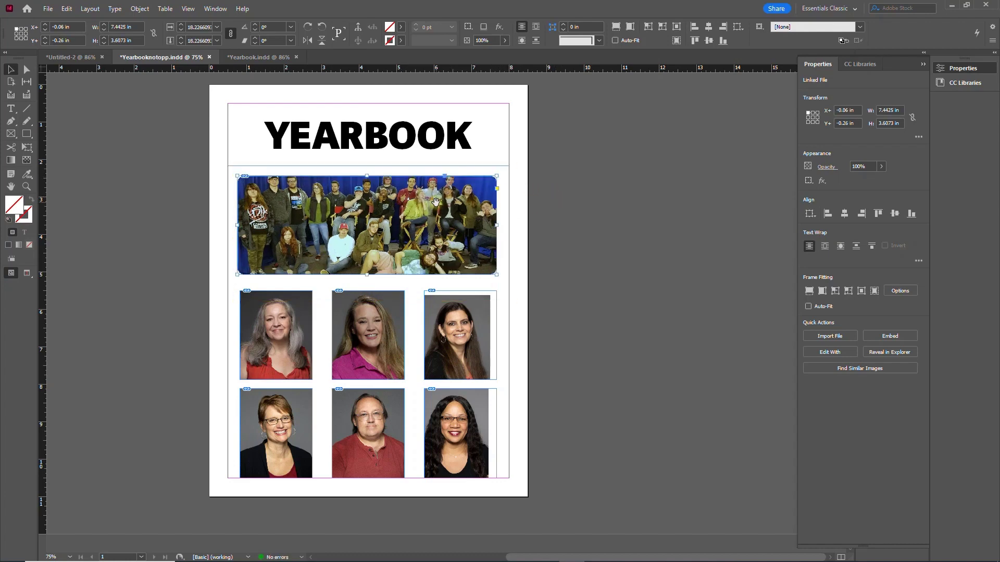
{"action": "double_click", "coordinate": [433, 201]}
{"action": "left_click_drag", "start_coordinate": [432, 208], "coordinate": [432, 205]}
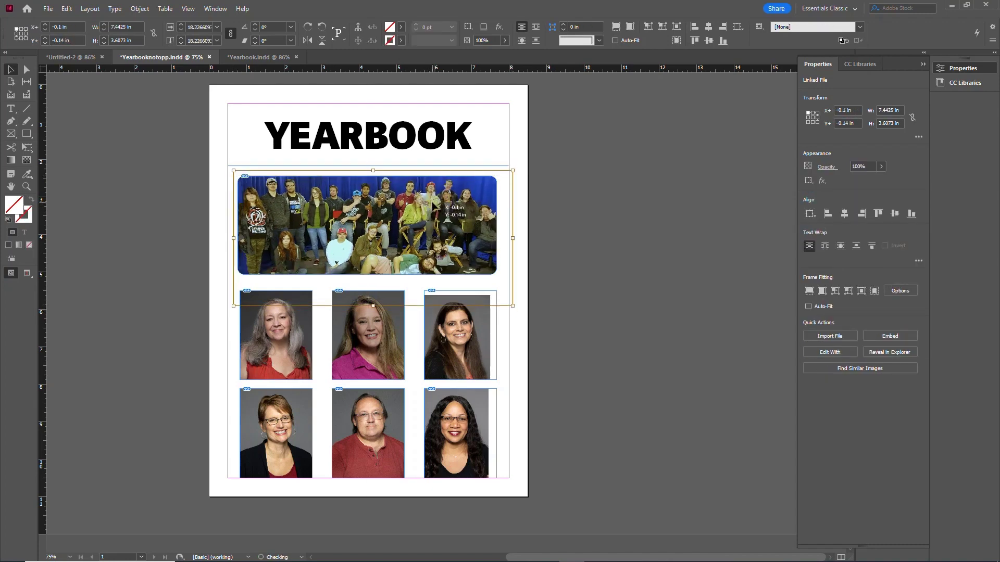
{"action": "left_click", "coordinate": [642, 190]}
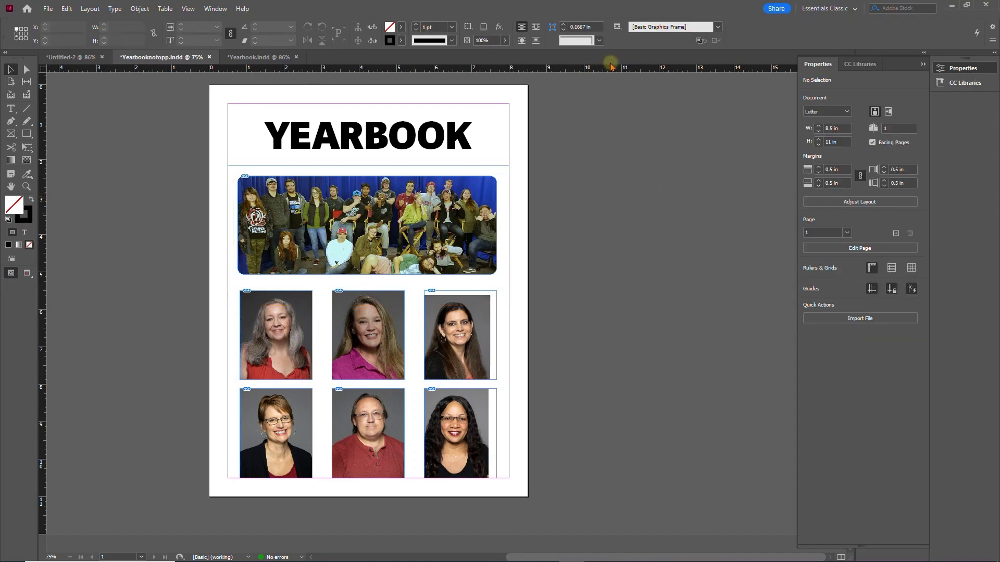
In Yearbook.indd, draw a text frame across the full margin width above the group photo, and enter and select the title TEXTBOOK
{"action": "left_click", "coordinate": [363, 143]}
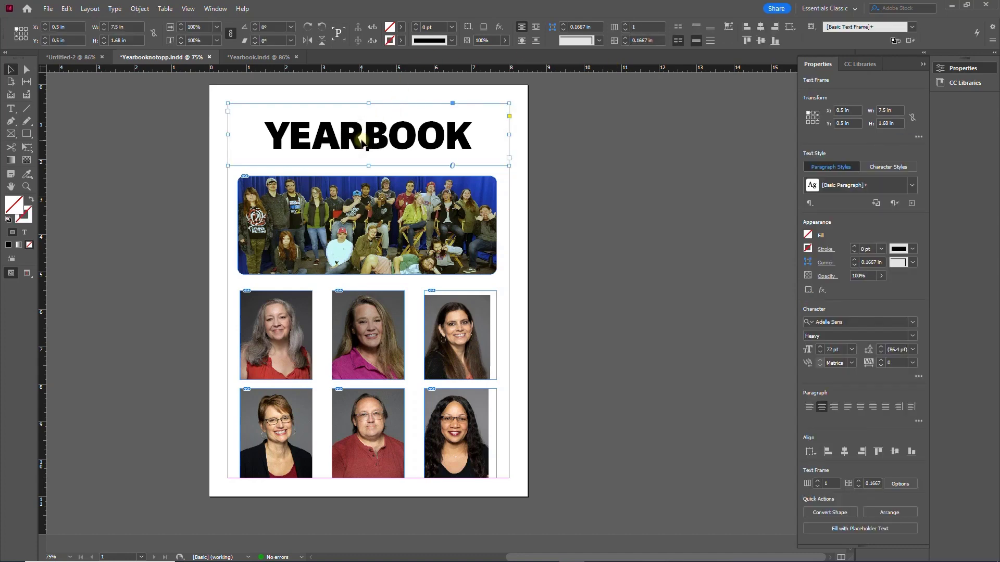
{"action": "left_click", "coordinate": [259, 56]}
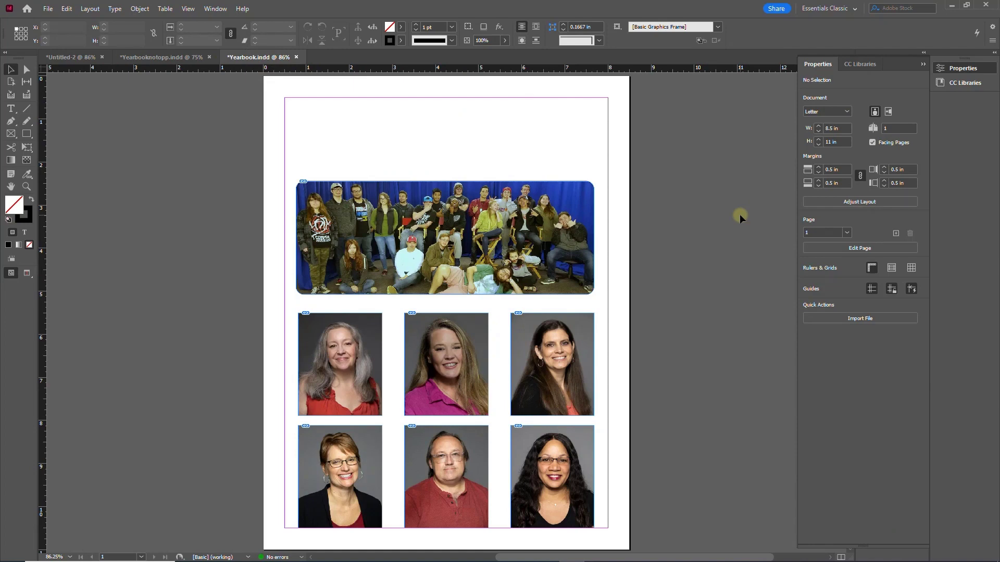
{"action": "left_click", "coordinate": [11, 108]}
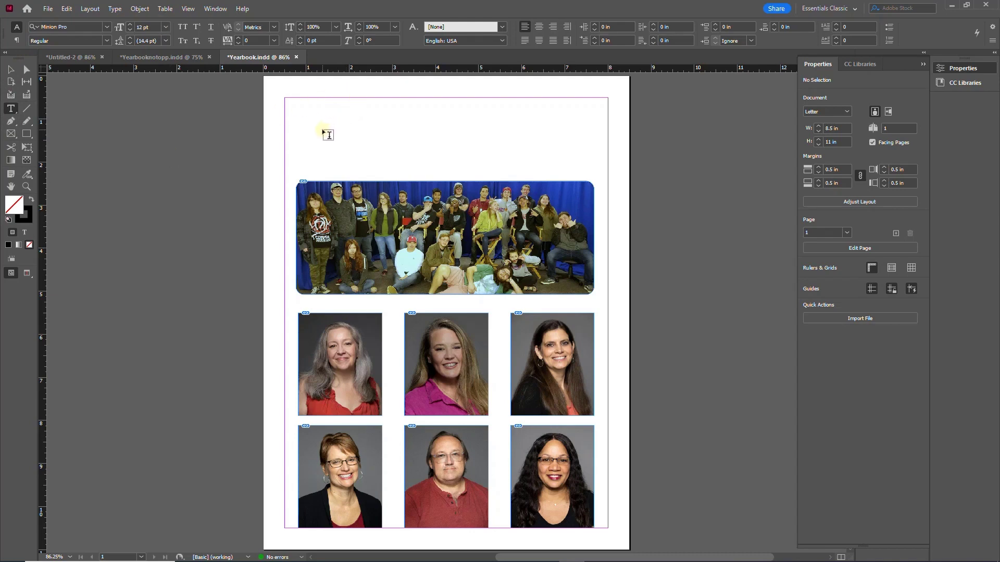
{"action": "left_click_drag", "start_coordinate": [323, 128], "coordinate": [323, 128]}
{"action": "left_click_drag", "start_coordinate": [288, 101], "coordinate": [607, 172]}
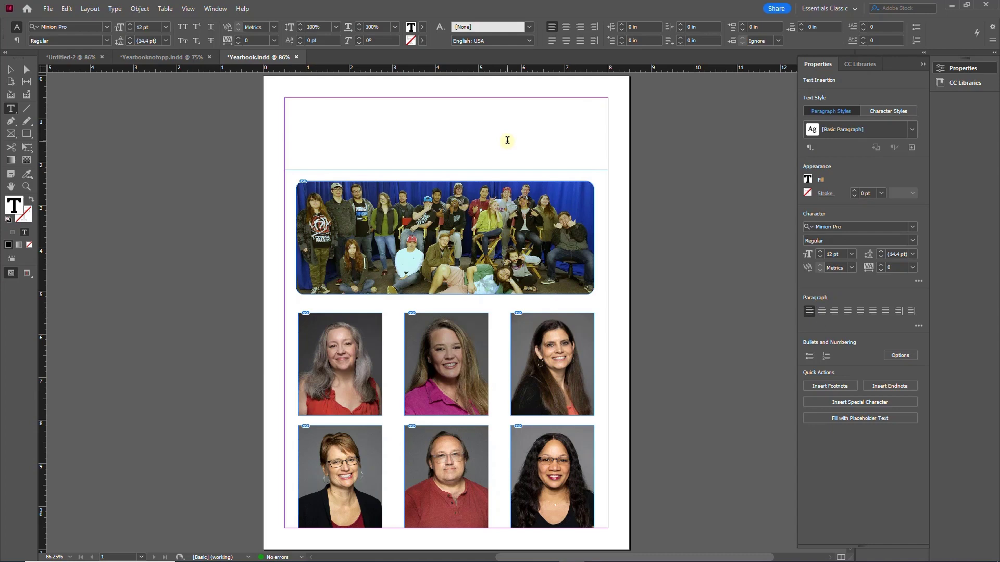
{"action": "type", "text": "TEXTBOOK"}
{"action": "double_click", "coordinate": [296, 99]}
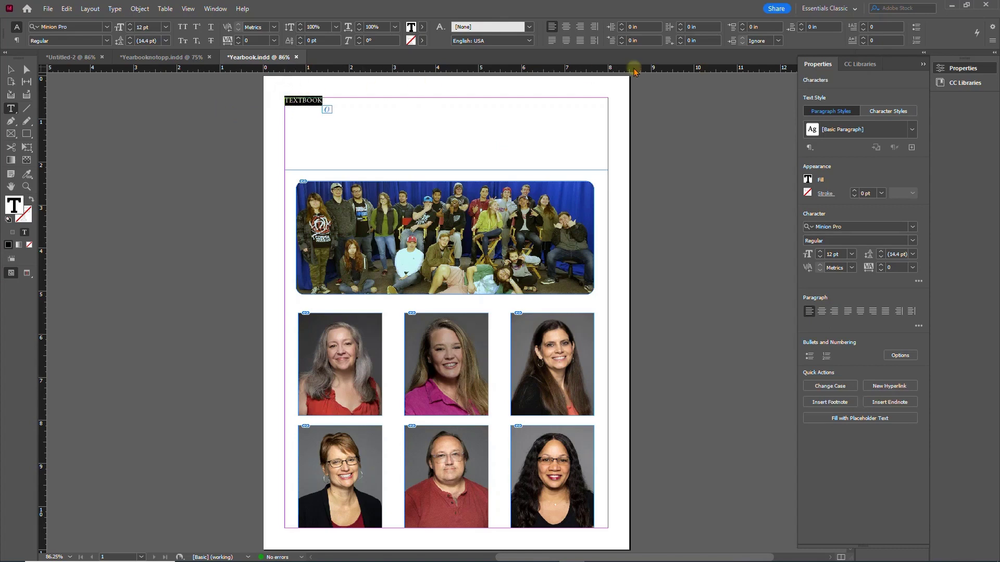
Set the selected title TEXTBOOK in Gibson Bold at 72 pt, filtering the font choices to heavy-weight sans serif
{"action": "left_click", "coordinate": [921, 65]}
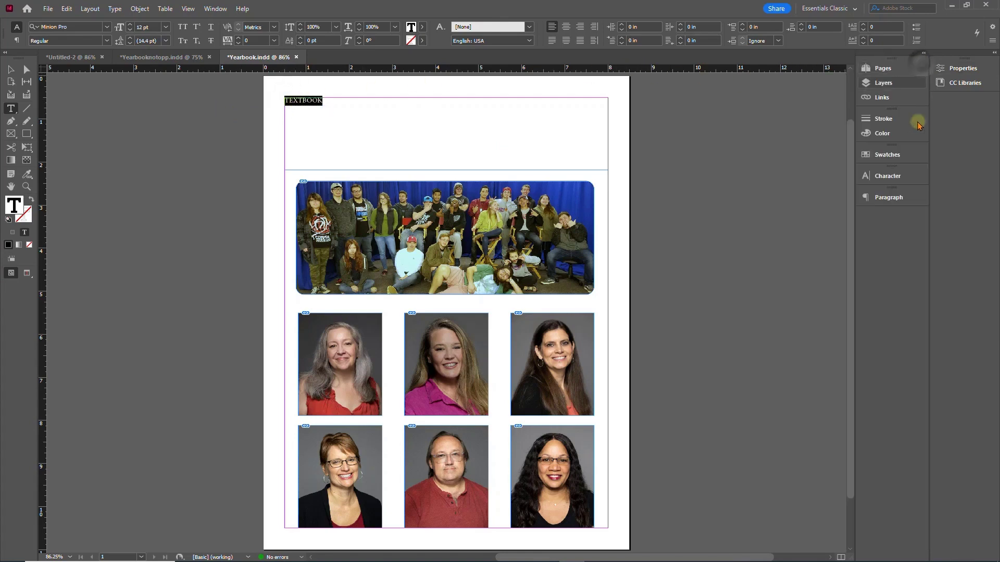
{"action": "left_click", "coordinate": [887, 176]}
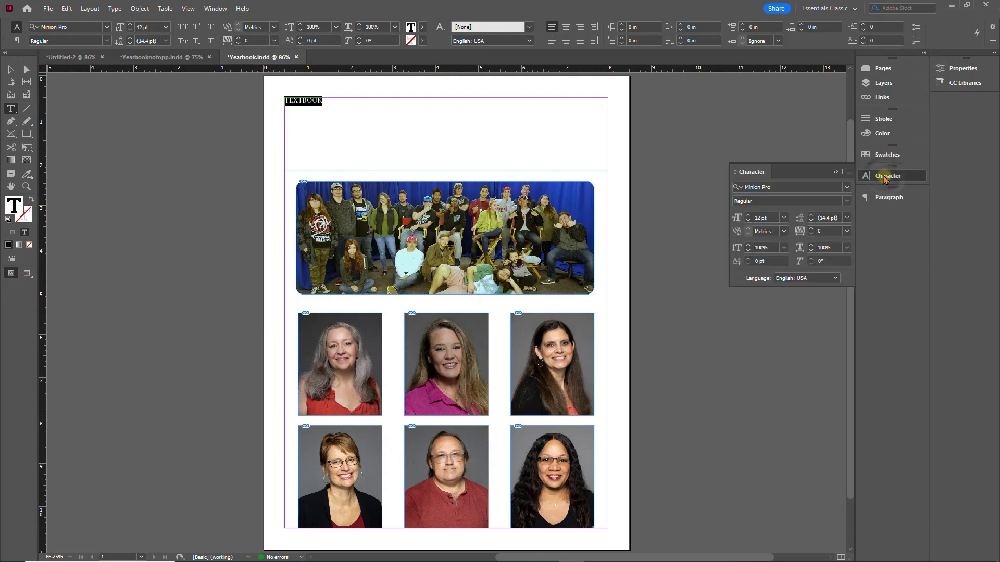
{"action": "left_click", "coordinate": [845, 187]}
{"action": "left_click", "coordinate": [764, 220]}
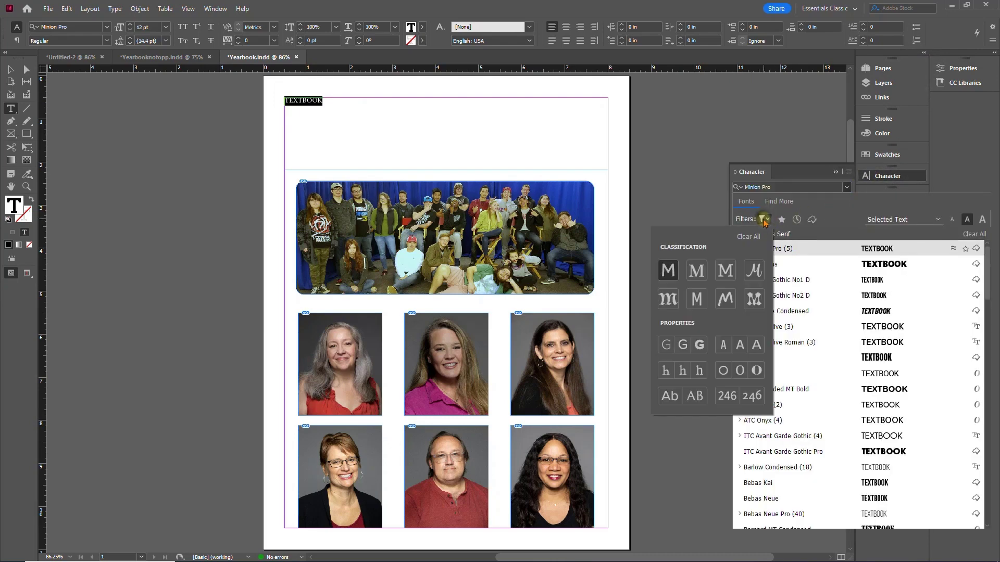
{"action": "left_click", "coordinate": [699, 346]}
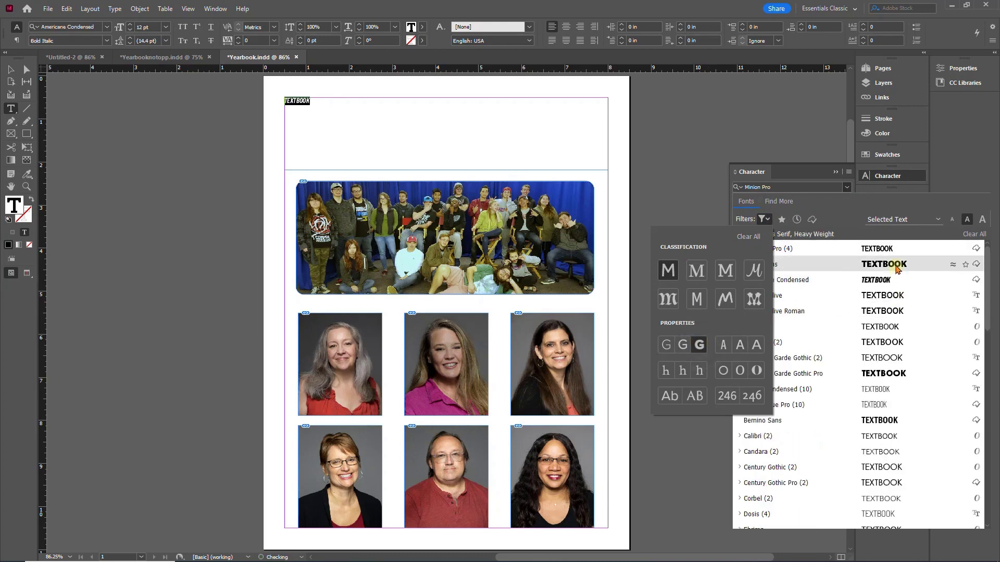
{"action": "scroll", "coordinate": [897, 268], "scroll_direction": "down", "scroll_amount": 2}
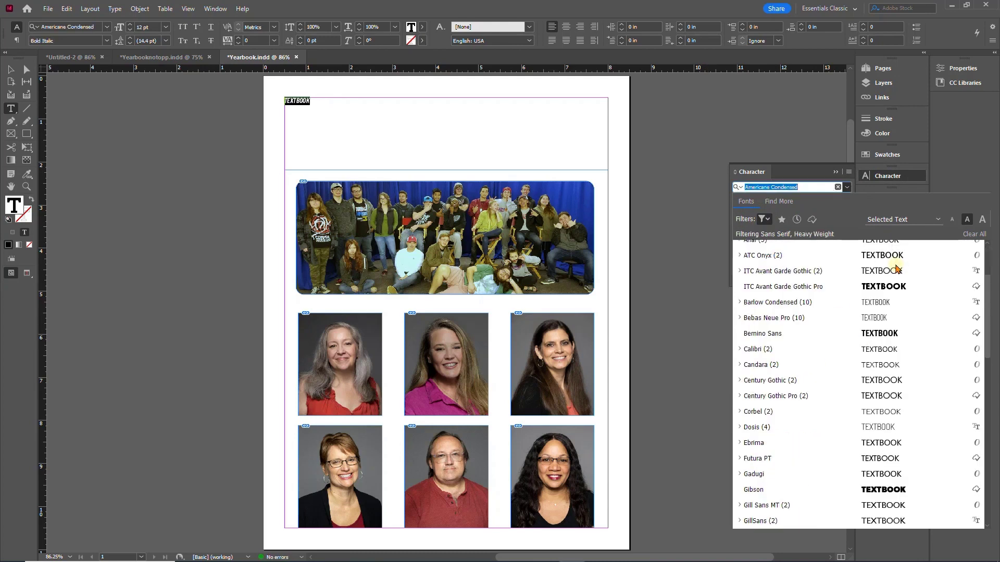
{"action": "left_click", "coordinate": [887, 488]}
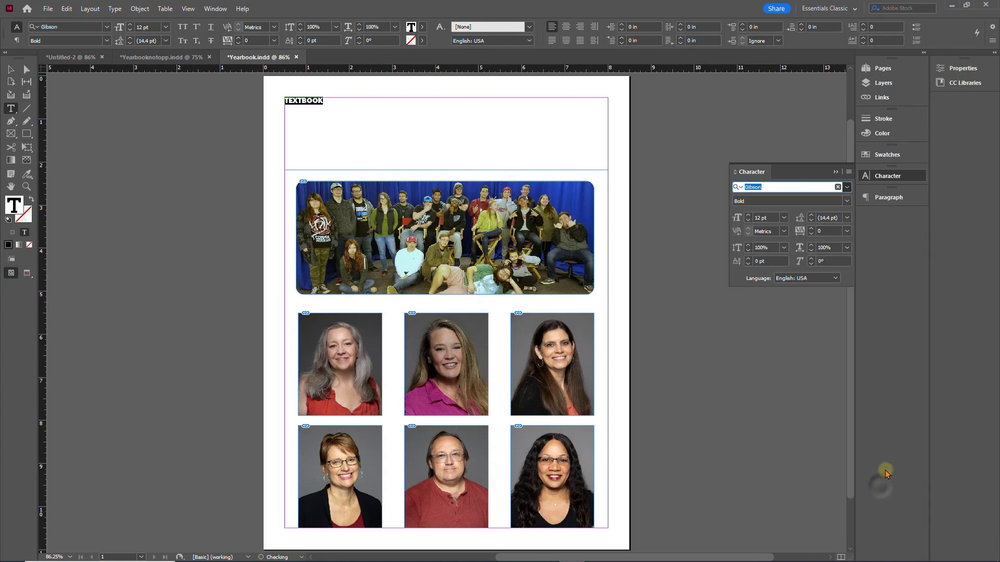
{"action": "left_click", "coordinate": [784, 218]}
{"action": "left_click", "coordinate": [772, 385]}
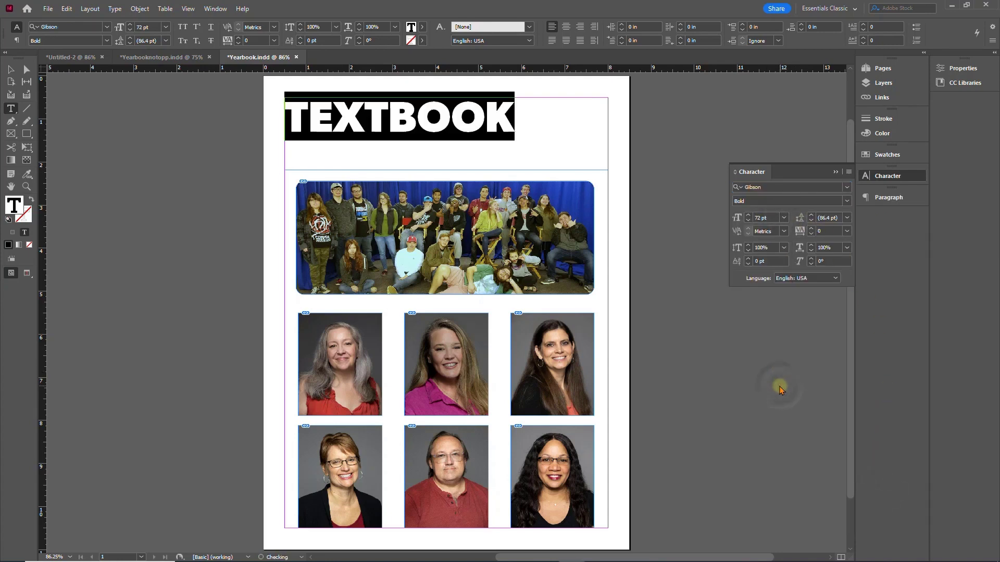
Center the title horizontally and vertically within its text frame
{"action": "left_click", "coordinate": [885, 199]}
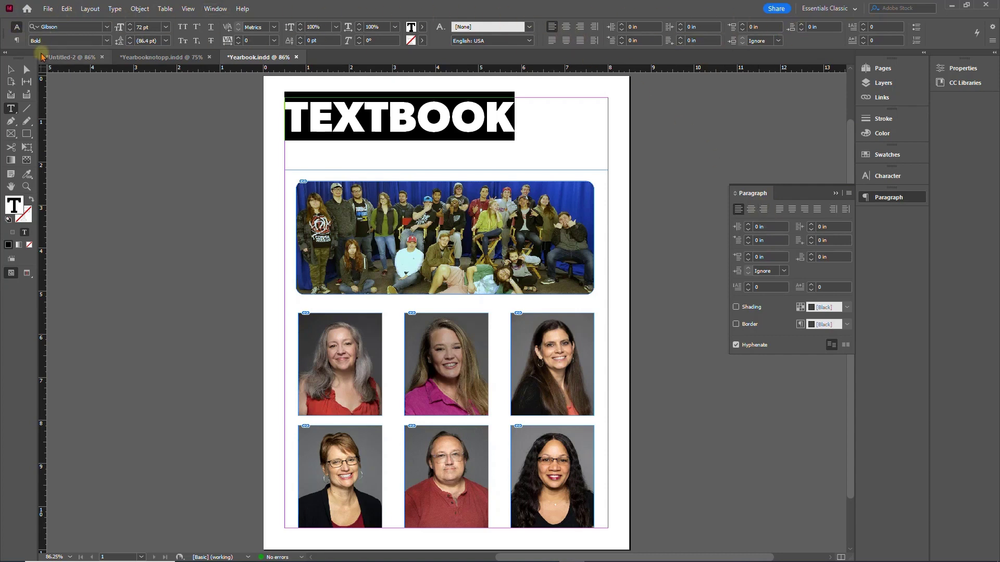
{"action": "left_click", "coordinate": [567, 30]}
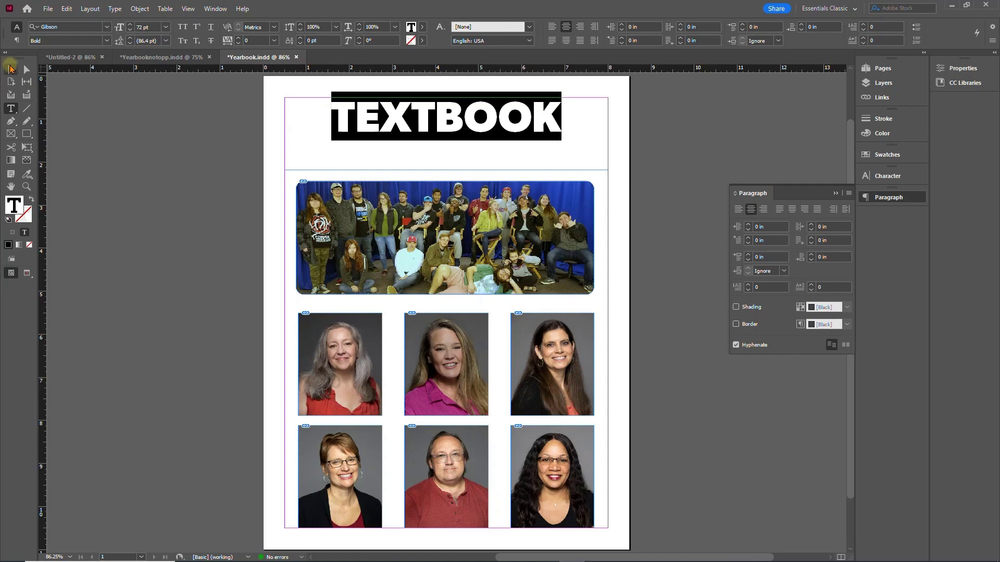
{"action": "left_click", "coordinate": [8, 67]}
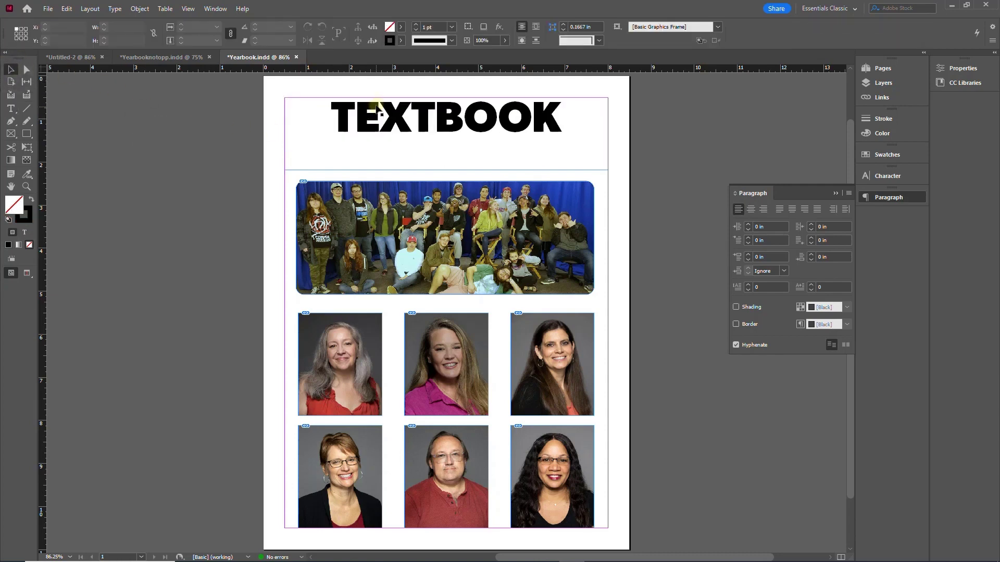
{"action": "left_click", "coordinate": [373, 101]}
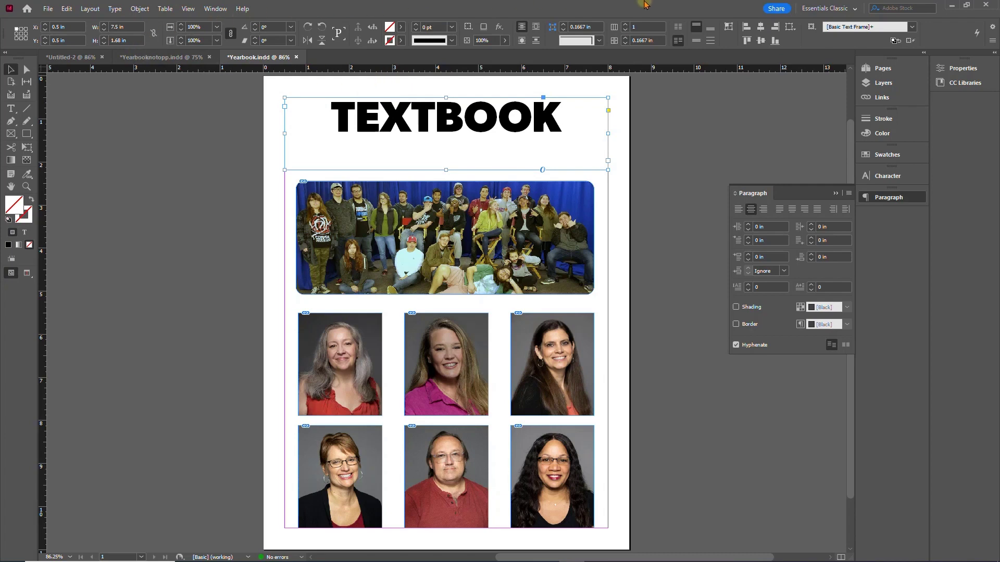
{"action": "left_click", "coordinate": [697, 45]}
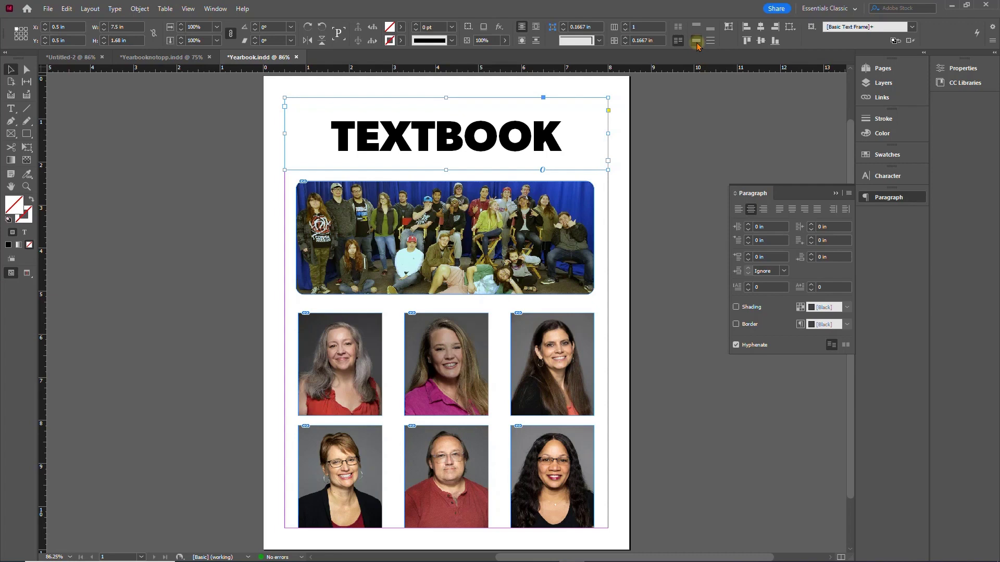
{"action": "left_click", "coordinate": [696, 41]}
Try filling the title's text frame with C=100 M=0 Y=0 K=0, and reset the frame fill to None
{"action": "double_click", "coordinate": [422, 133]}
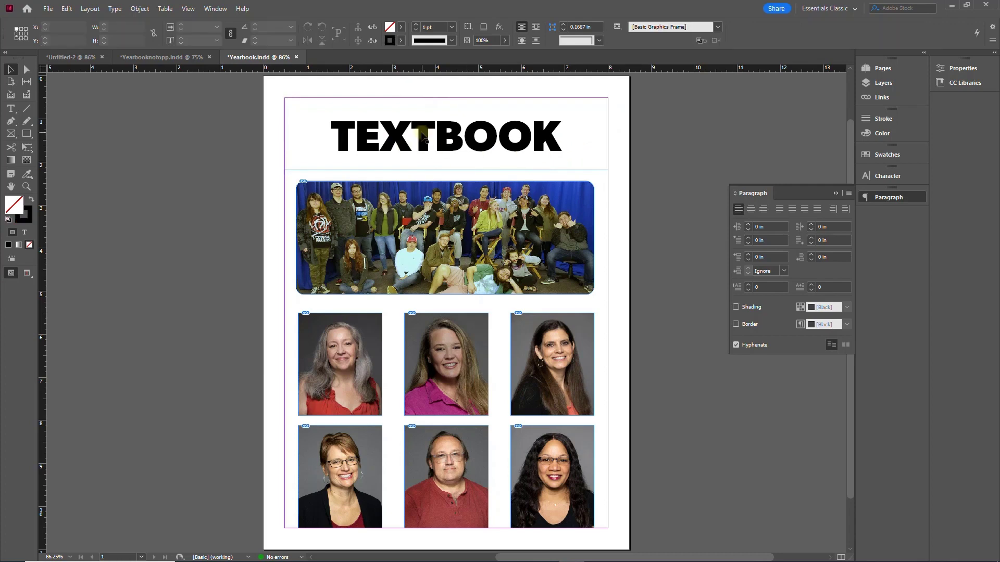
{"action": "left_click", "coordinate": [422, 135]}
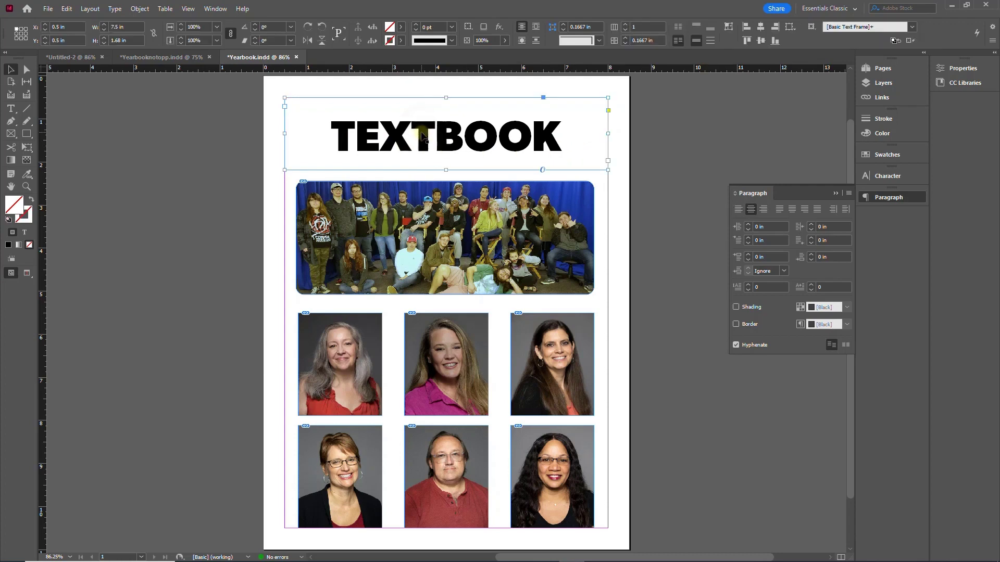
{"action": "left_click", "coordinate": [401, 27]}
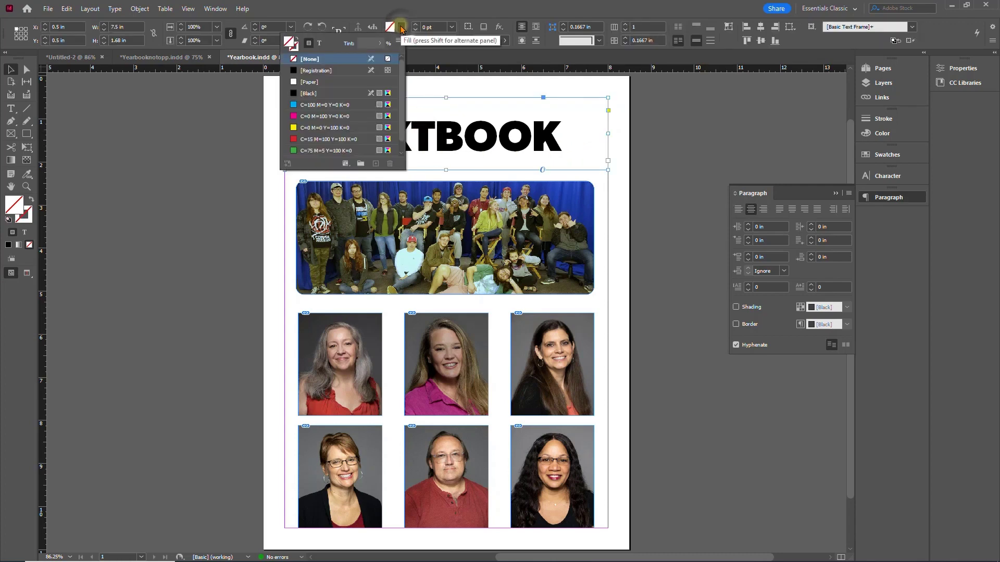
{"action": "left_click", "coordinate": [295, 106]}
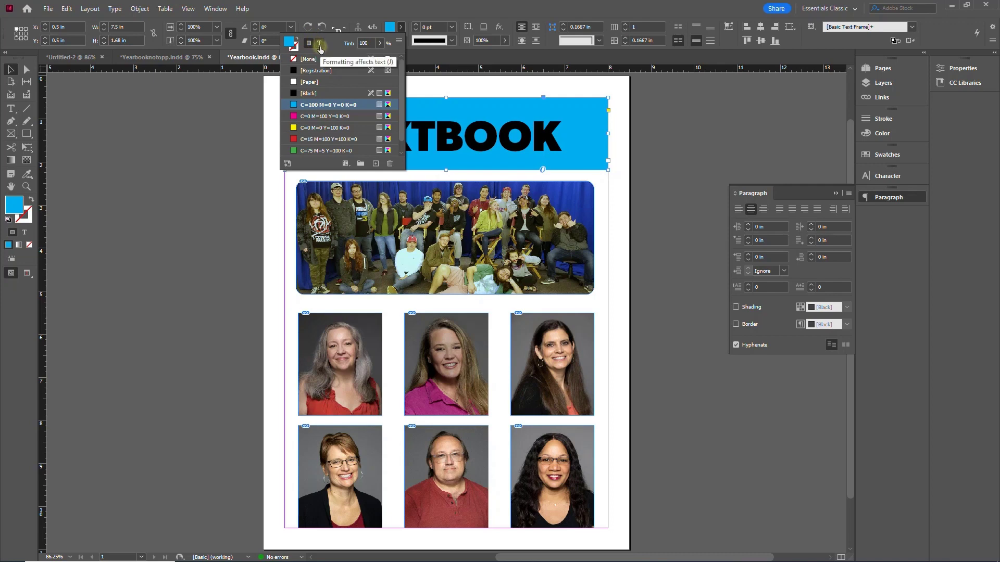
{"action": "left_click", "coordinate": [293, 60]}
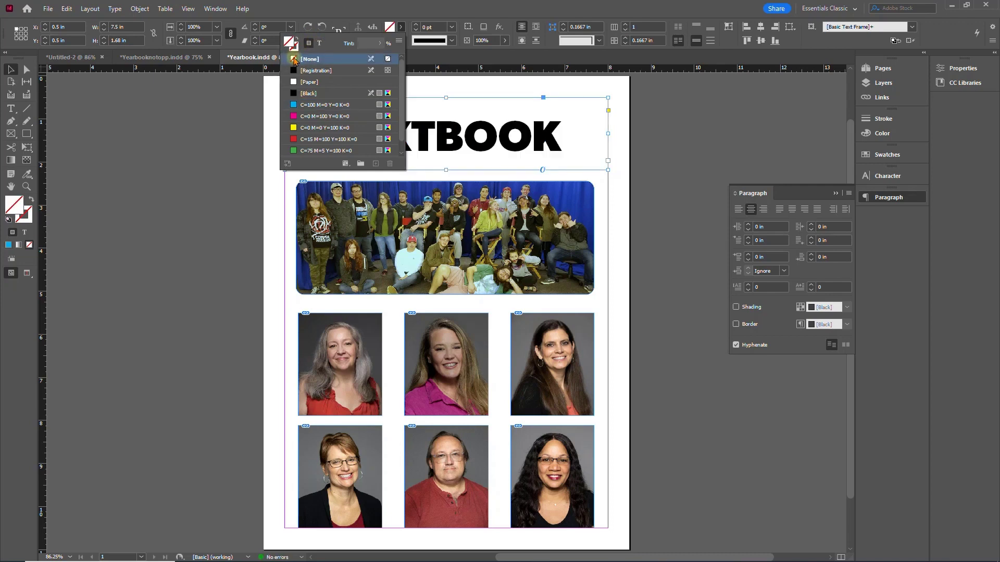
Apply the C=100 M=0 Y=0 K=0 swatch to the title text itself and deselect the frame
{"action": "left_click", "coordinate": [320, 45]}
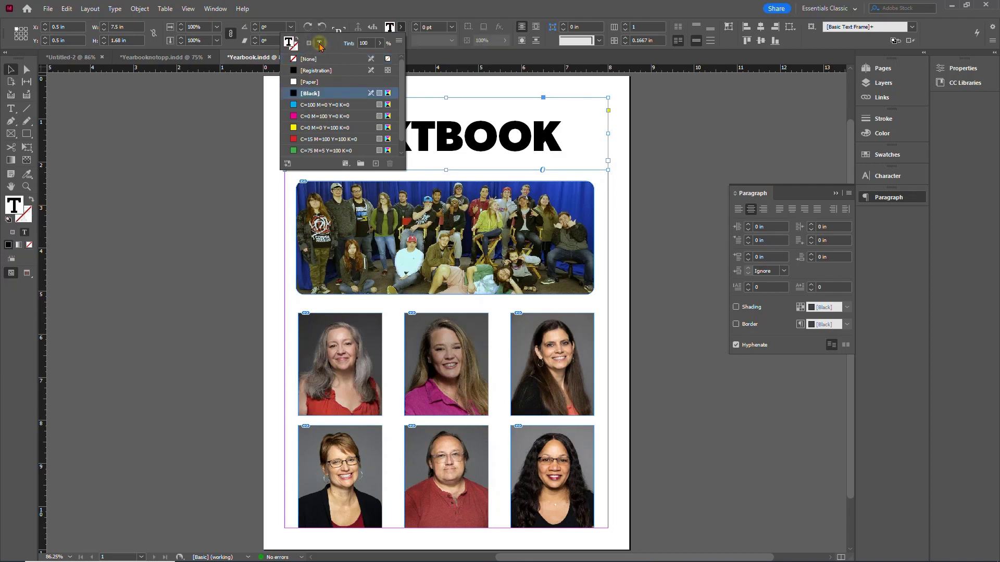
{"action": "left_click", "coordinate": [300, 105]}
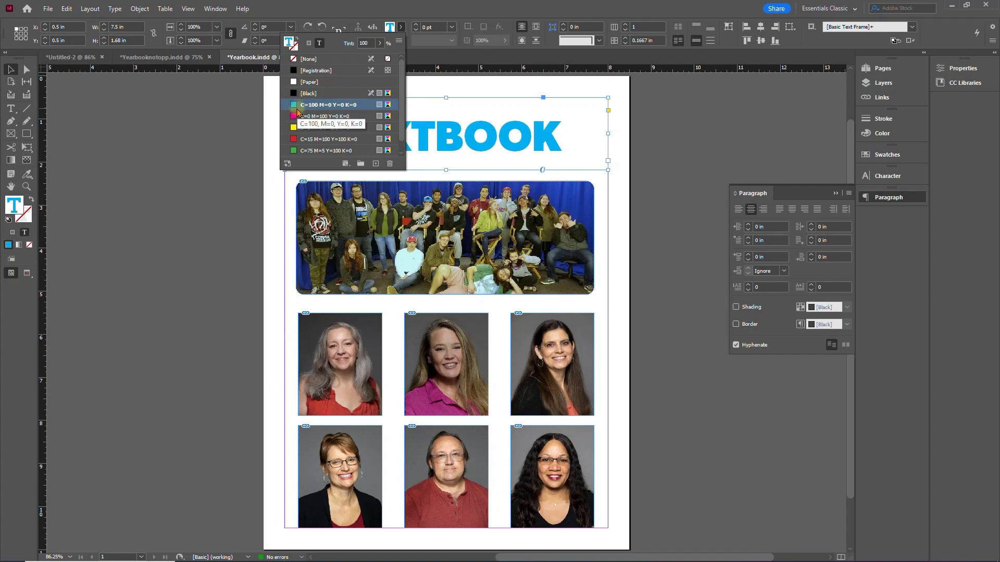
{"action": "left_click", "coordinate": [142, 126]}
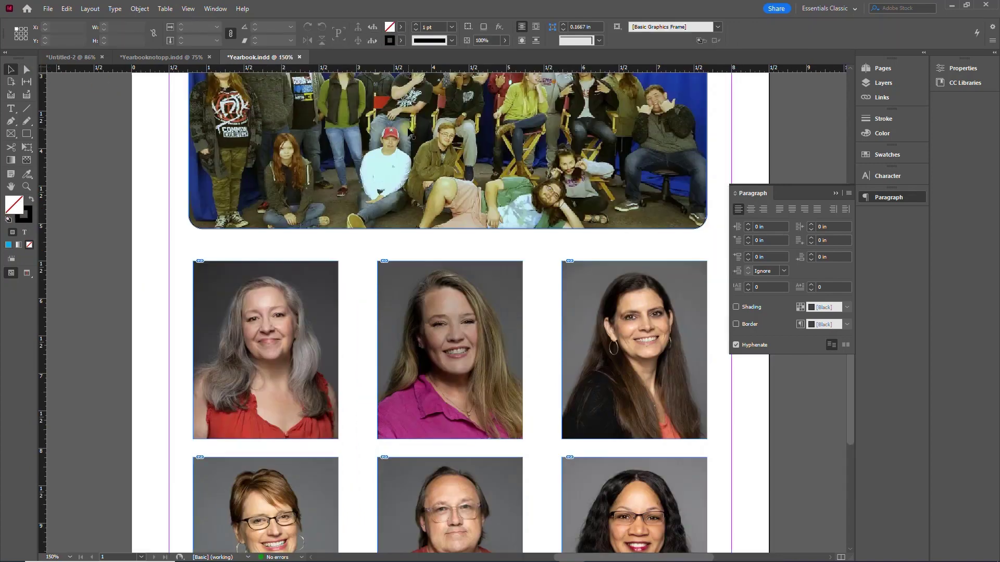
Collapse the Paragraph settings and examine the group photo's display quality up close
{"action": "left_click_drag", "start_coordinate": [370, 100], "coordinate": [380, 307]}
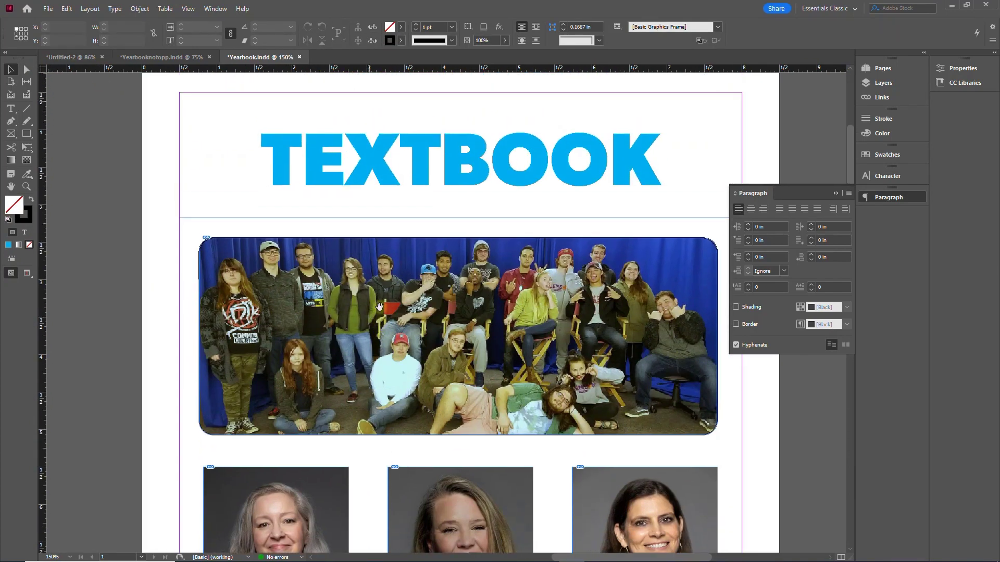
{"action": "left_click", "coordinate": [834, 193]}
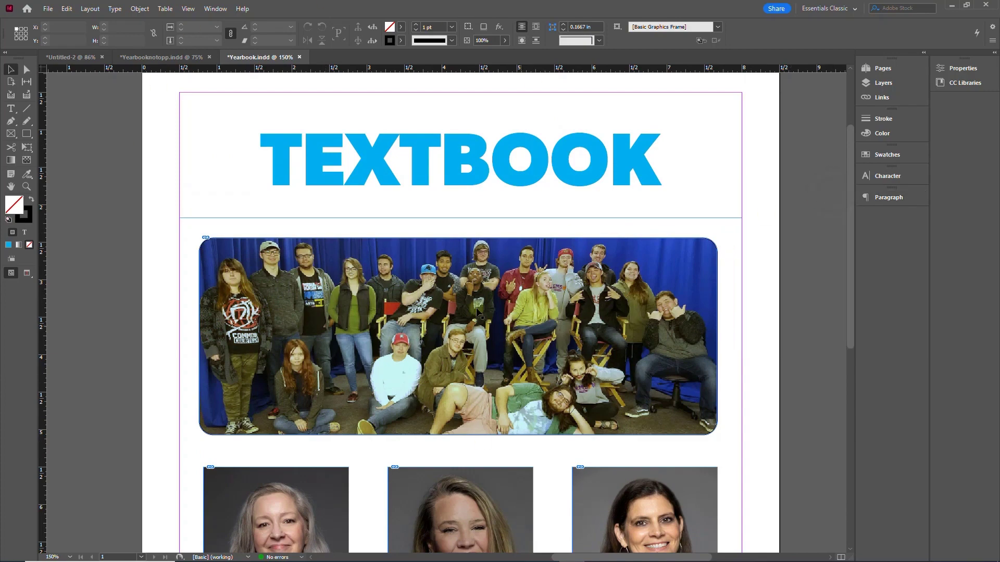
{"action": "scroll", "coordinate": [479, 314], "scroll_direction": "up", "scroll_amount": 5}
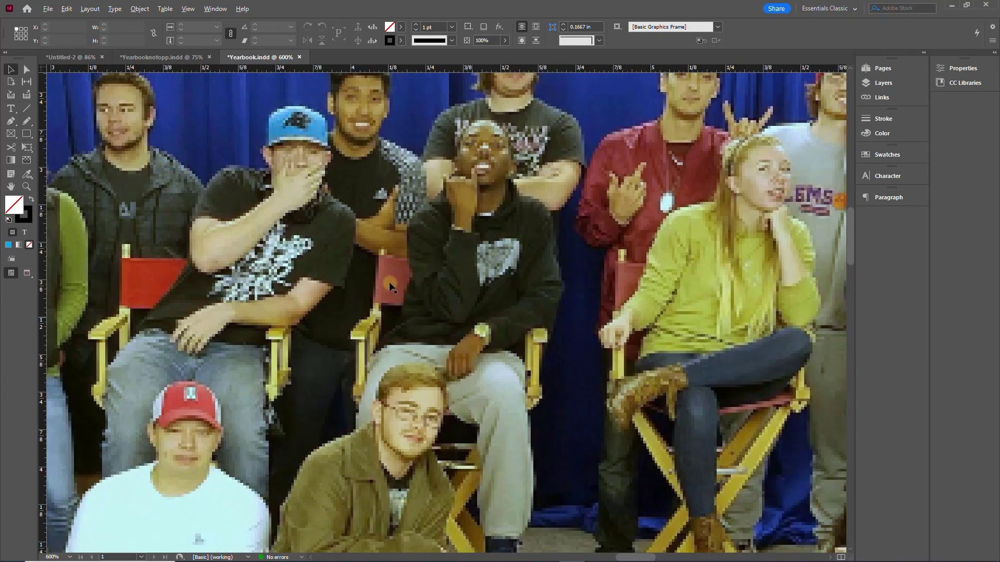
{"action": "scroll", "coordinate": [442, 319], "scroll_direction": "down", "scroll_amount": 5}
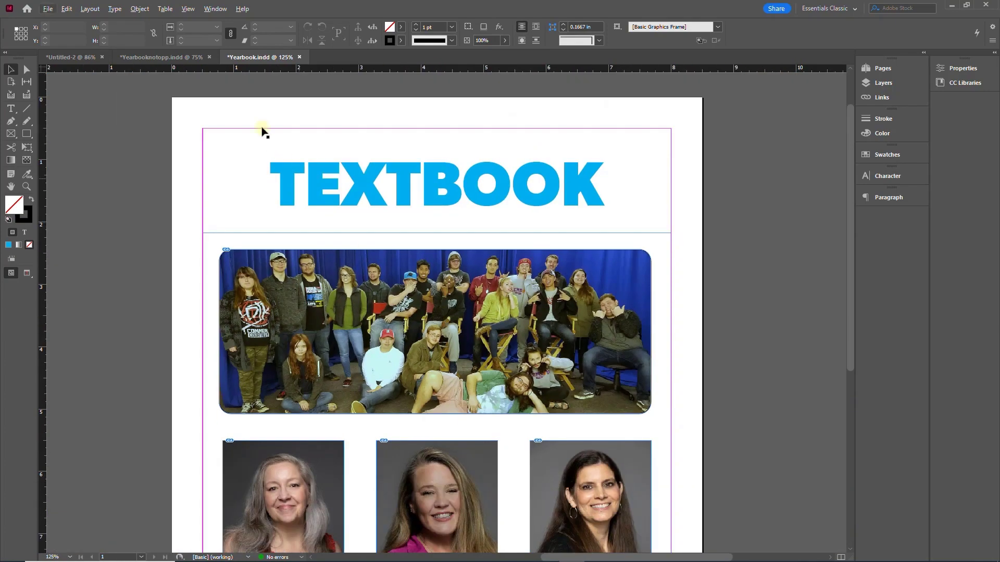
Turn on Overprint Preview to examine the group photo up close, and turn it off again
{"action": "left_click", "coordinate": [188, 8]}
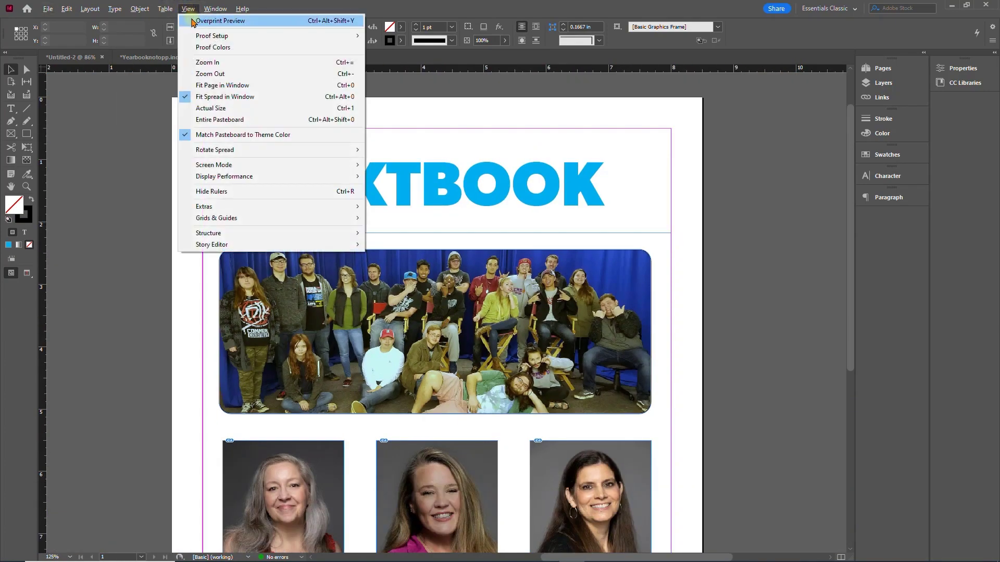
{"action": "left_click", "coordinate": [191, 21]}
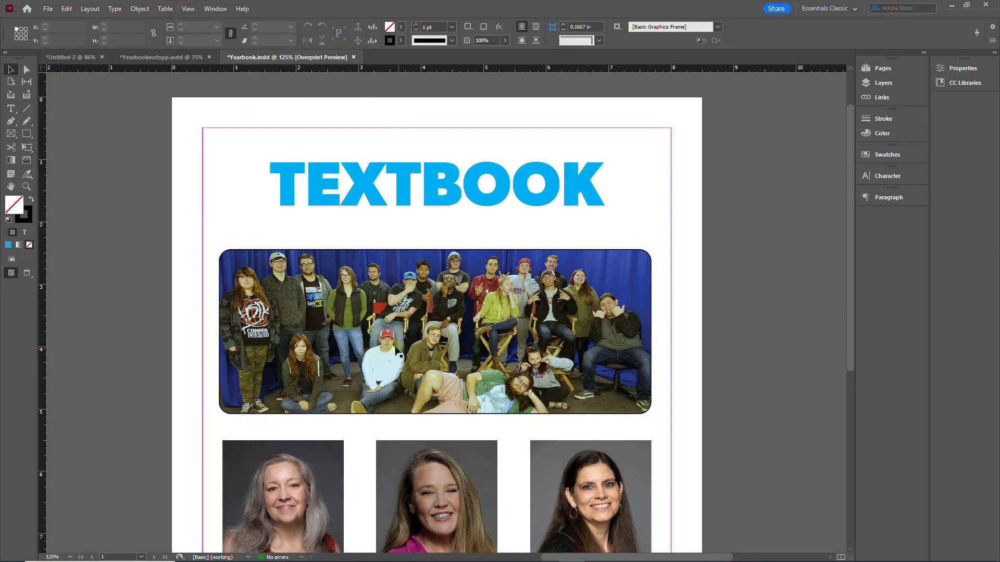
{"action": "scroll", "coordinate": [388, 337], "scroll_direction": "up", "scroll_amount": 4}
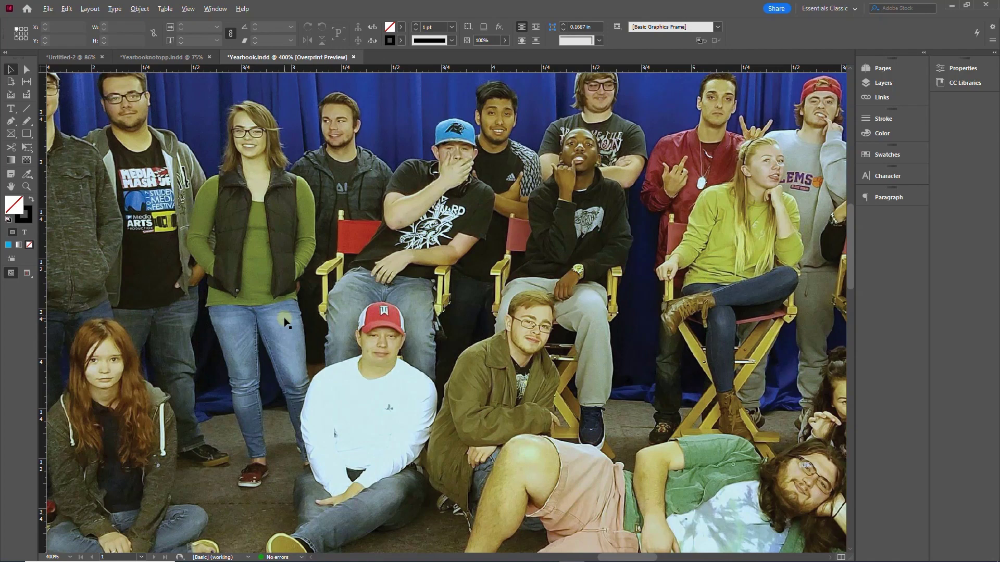
{"action": "key", "text": "ctrl+1"}
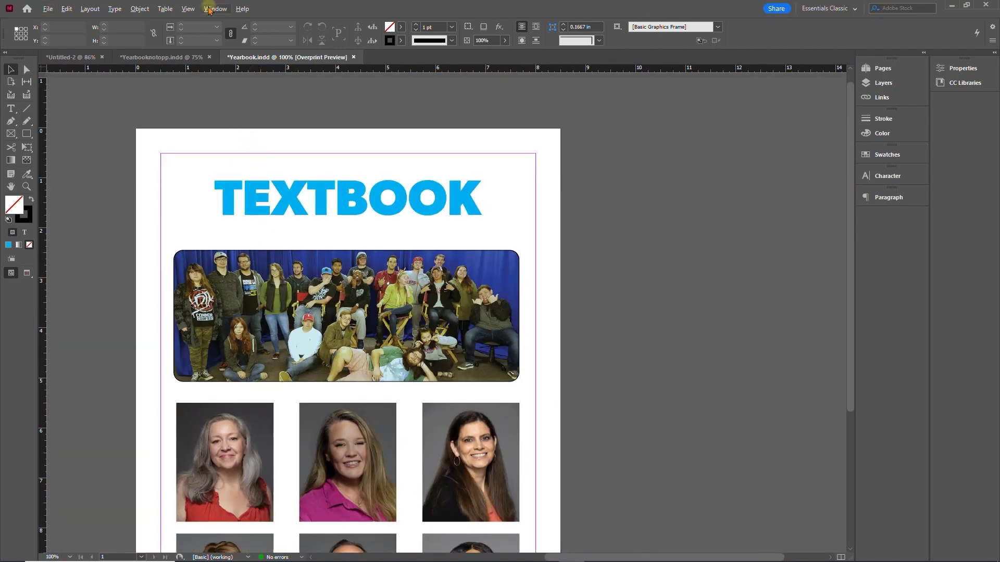
{"action": "left_click", "coordinate": [215, 9]}
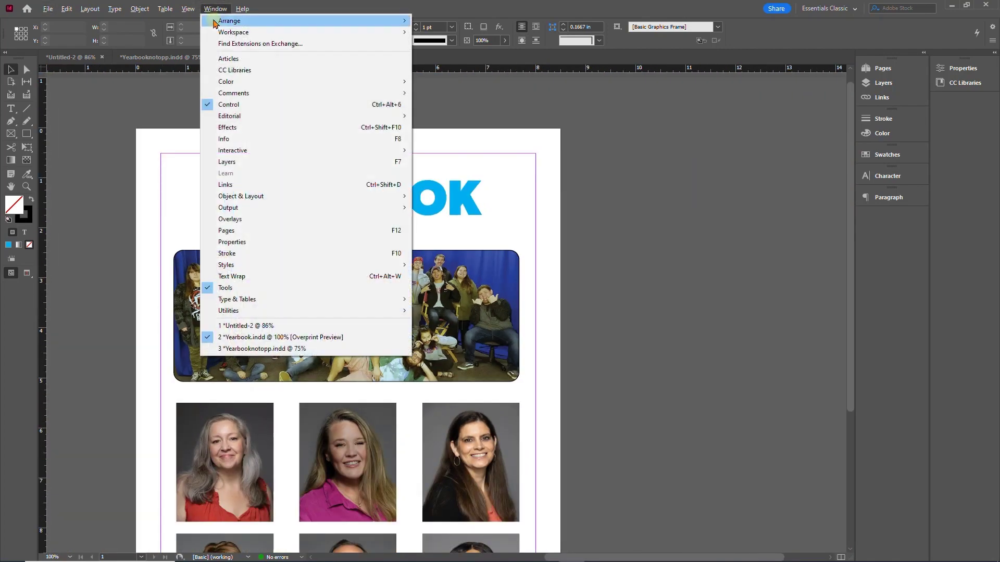
{"action": "left_click", "coordinate": [188, 9]}
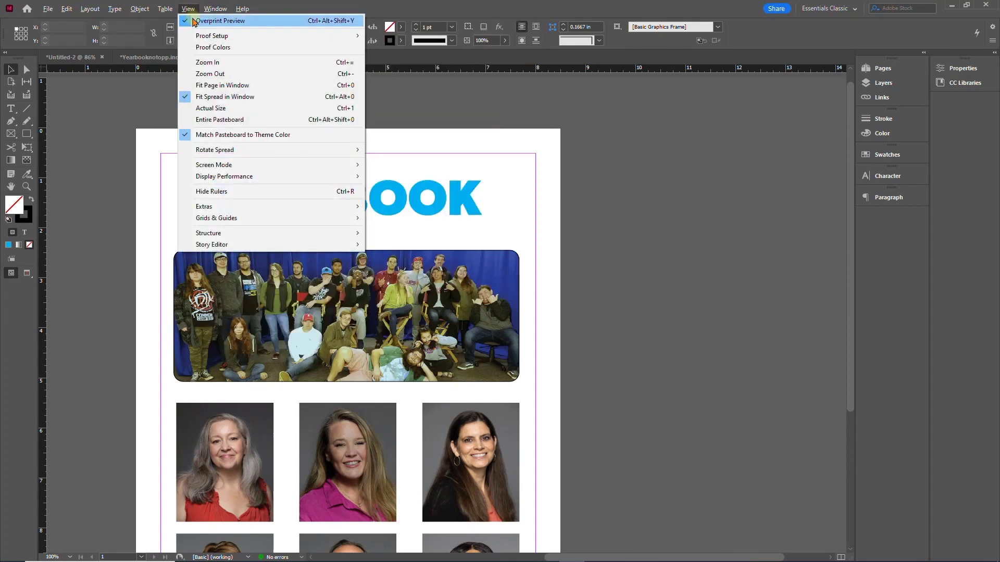
{"action": "left_click", "coordinate": [193, 20]}
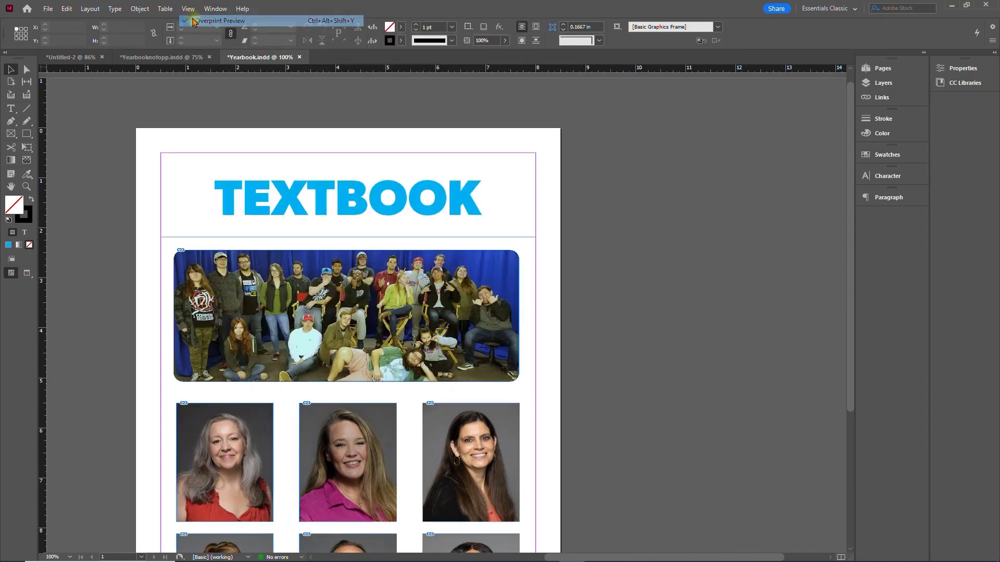
View the page in Bleed screen mode and full-screen Presentation mode, and exit the presentation
{"action": "left_click", "coordinate": [26, 273]}
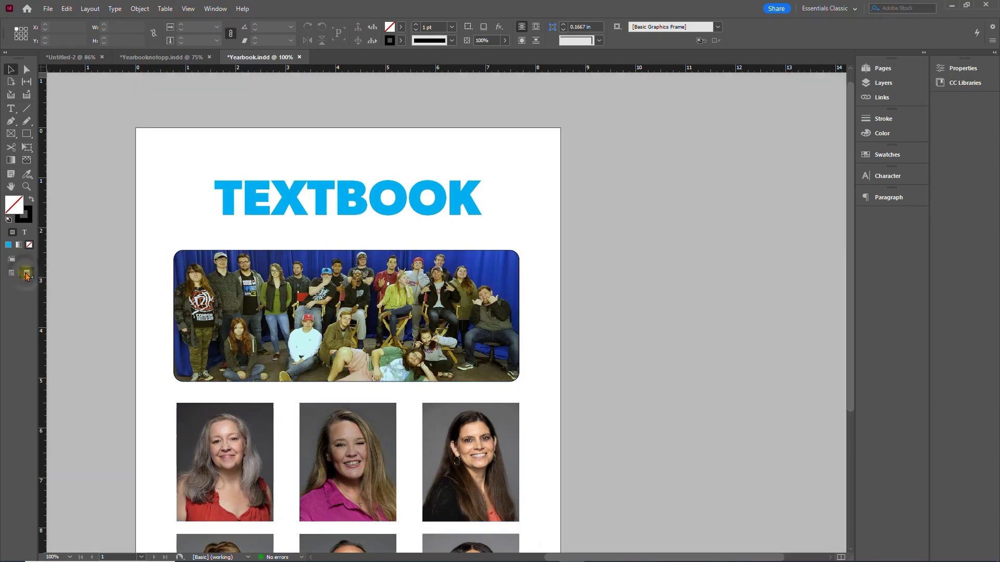
{"action": "left_click", "coordinate": [26, 274]}
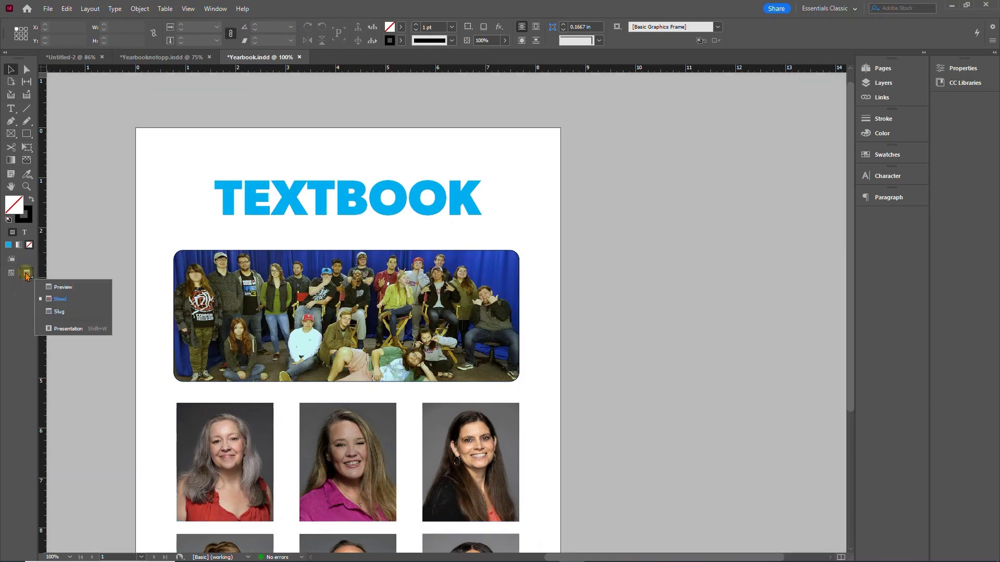
{"action": "left_click", "coordinate": [56, 328]}
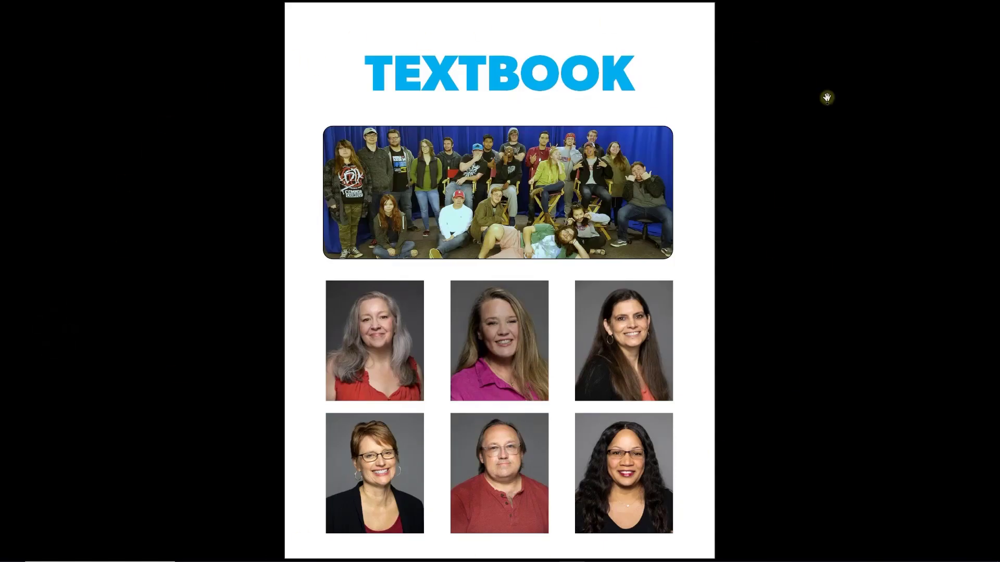
{"action": "key", "text": "Escape"}
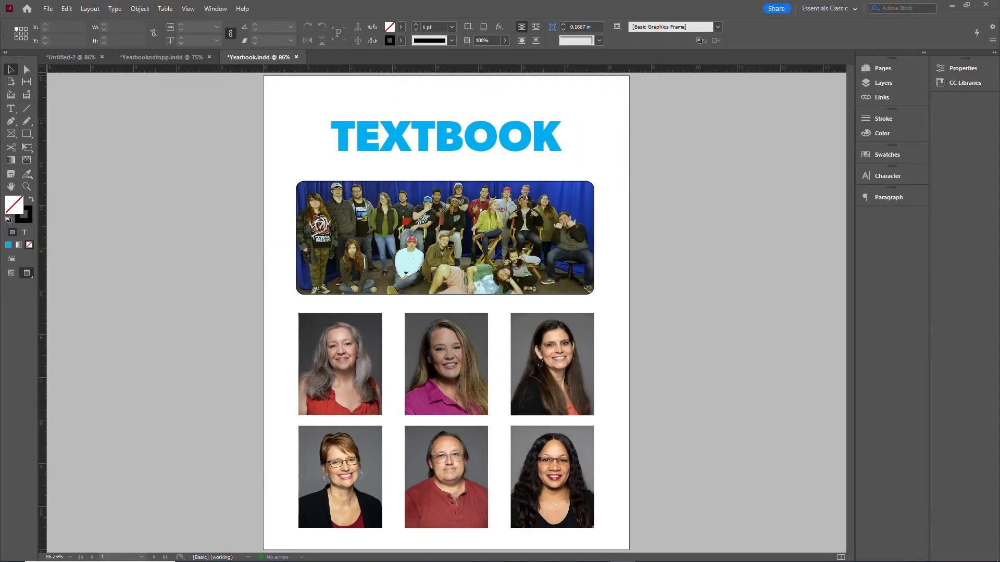
Return the page to Normal screen mode and change the title text to YEARBOOK
{"action": "key", "text": "w"}
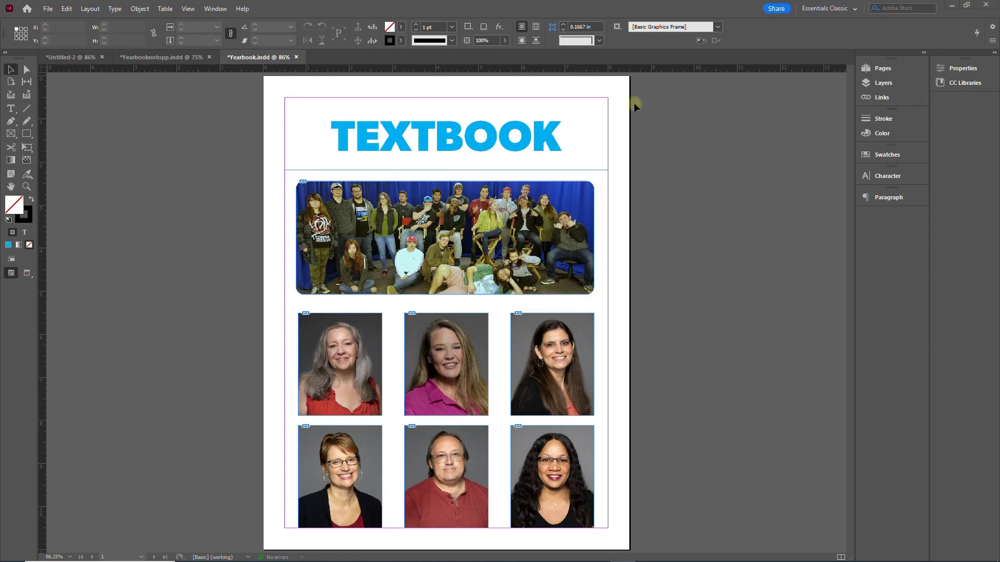
{"action": "left_click", "coordinate": [888, 69]}
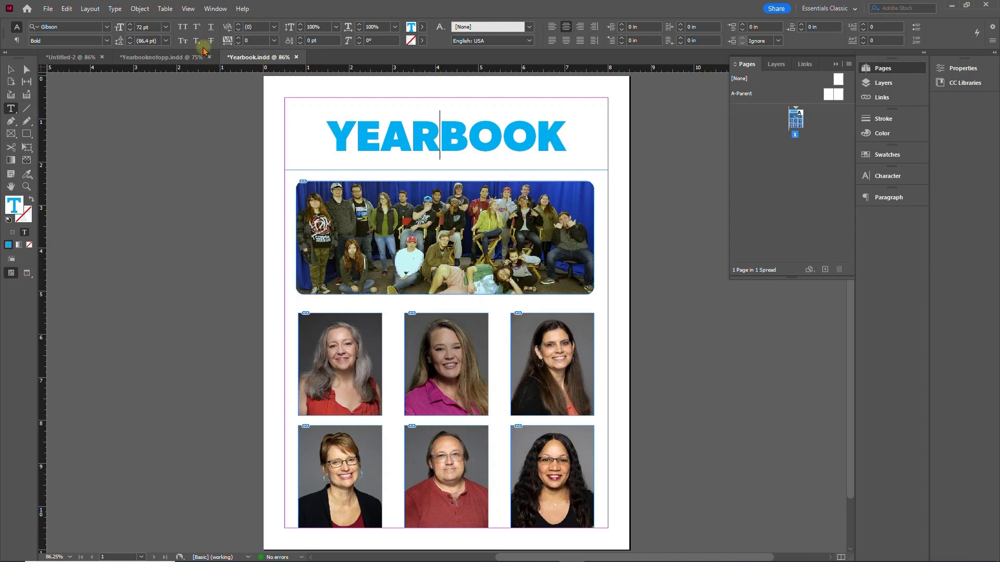
{"action": "left_click", "coordinate": [11, 69]}
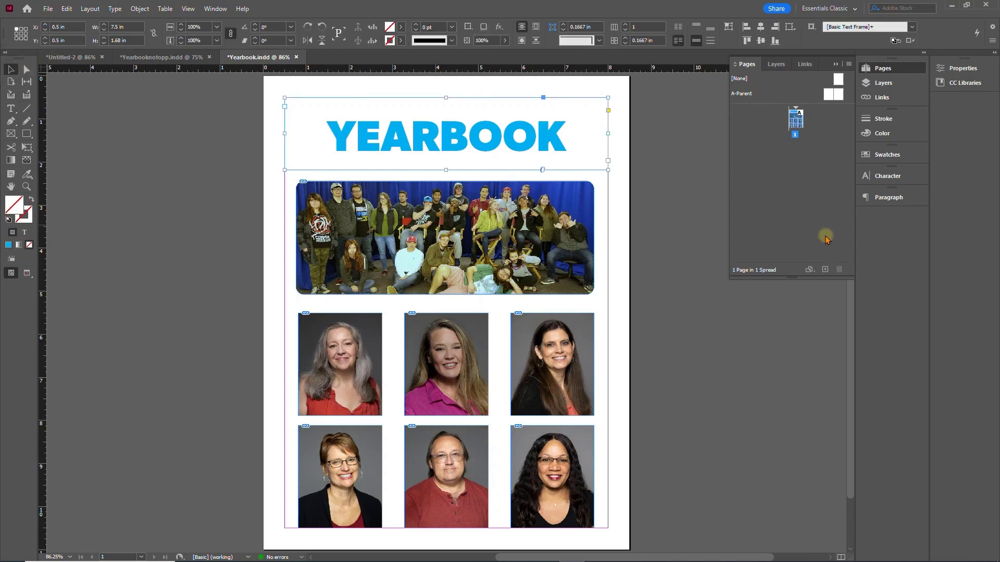
Add eight blank pages after the yearbook page, for a nine-page document
{"action": "left_click", "coordinate": [824, 270]}
{"action": "left_click", "coordinate": [824, 270]}
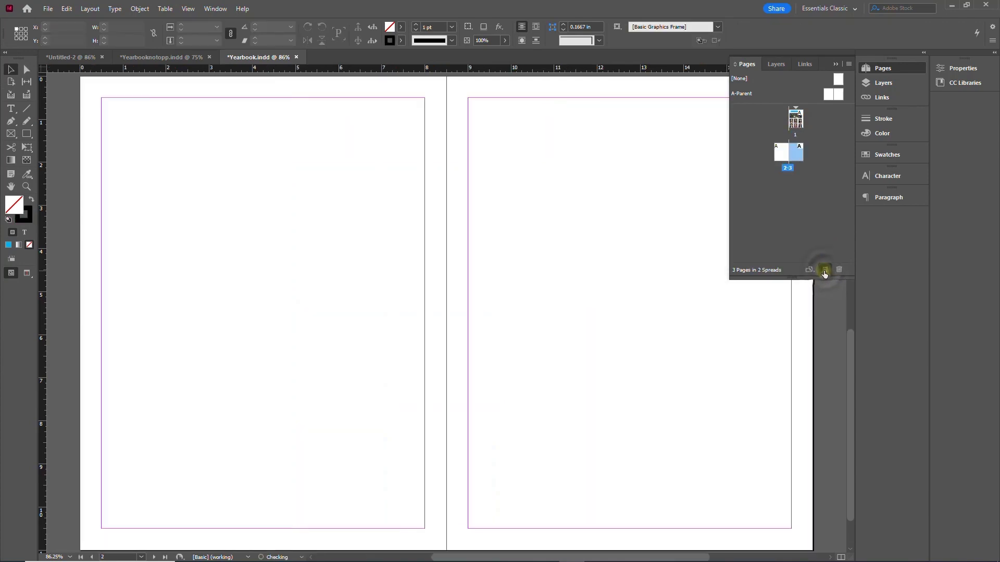
{"action": "left_click", "coordinate": [824, 270]}
{"action": "left_click", "coordinate": [824, 270]}
{"action": "left_click", "coordinate": [823, 270]}
{"action": "left_click", "coordinate": [824, 271]}
{"action": "left_click", "coordinate": [823, 270]}
{"action": "left_click", "coordinate": [824, 271]}
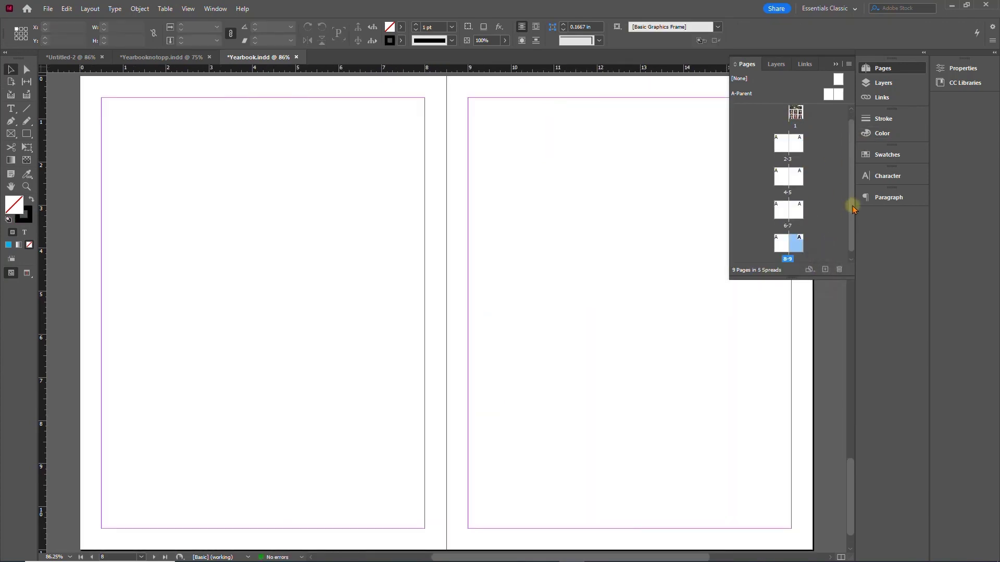
Move the YEARBOOK title frame from page 1 to the right-hand A-Parent page, aligned with its top margin at X 9 in, Y 0.5 in
{"action": "double_click", "coordinate": [796, 115]}
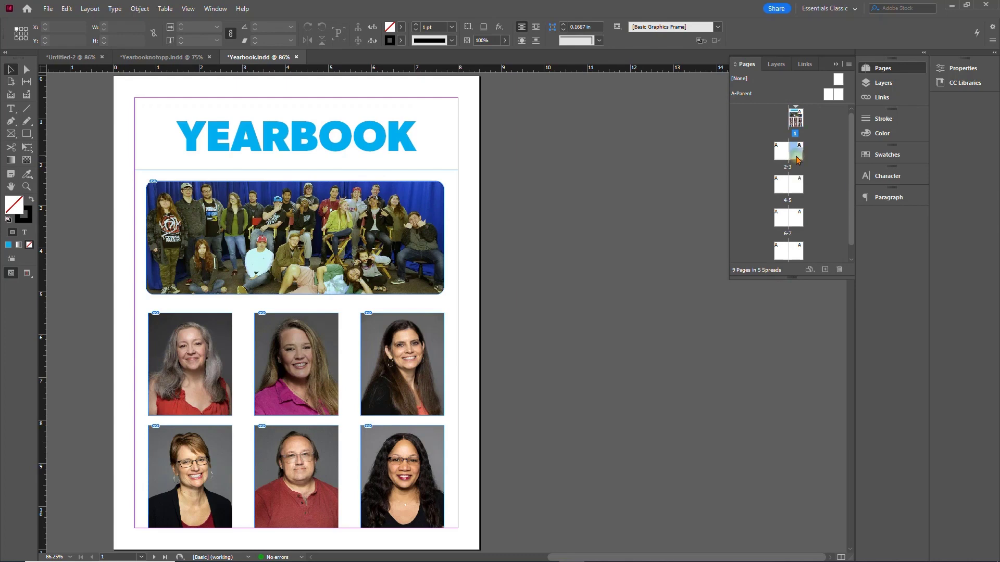
{"action": "double_click", "coordinate": [796, 156]}
{"action": "double_click", "coordinate": [798, 121]}
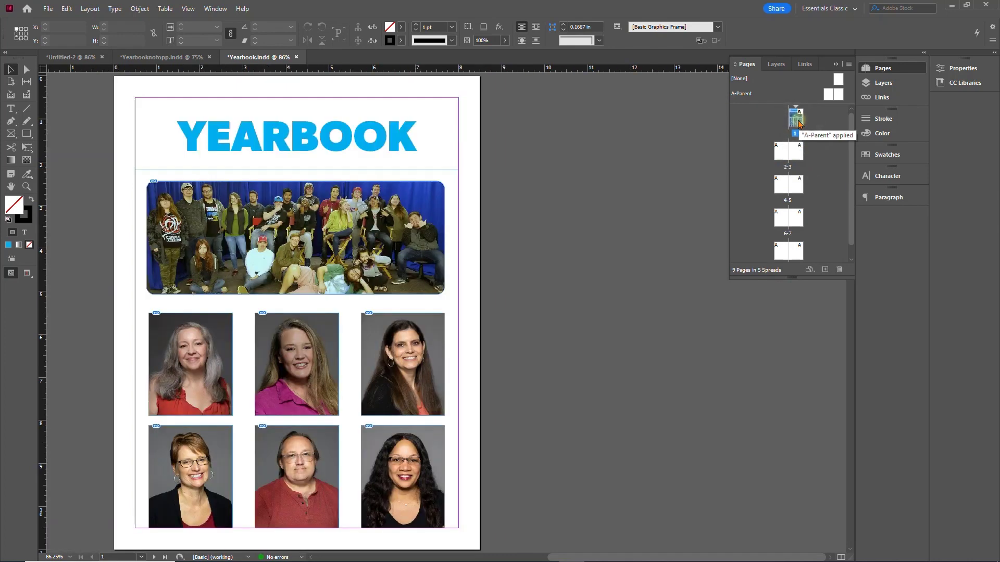
{"action": "left_click", "coordinate": [221, 100]}
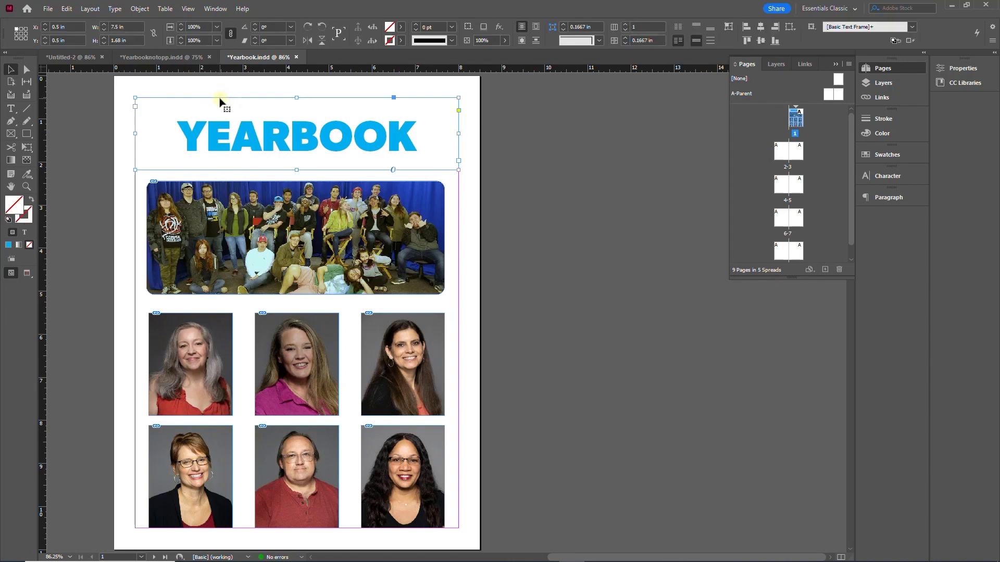
{"action": "key", "text": "Delete"}
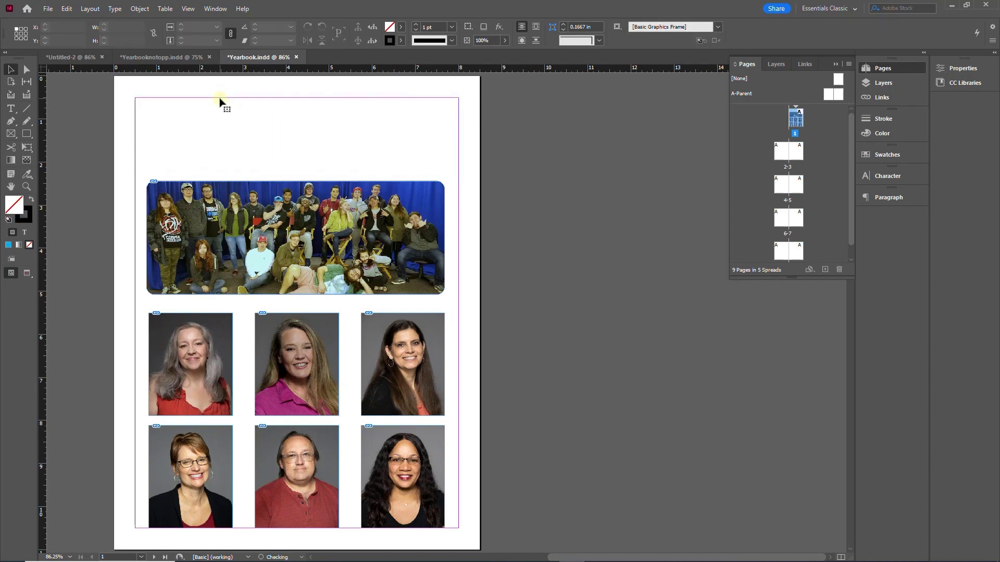
{"action": "left_click", "coordinate": [759, 126]}
{"action": "left_click_drag", "start_coordinate": [838, 84], "coordinate": [840, 97]}
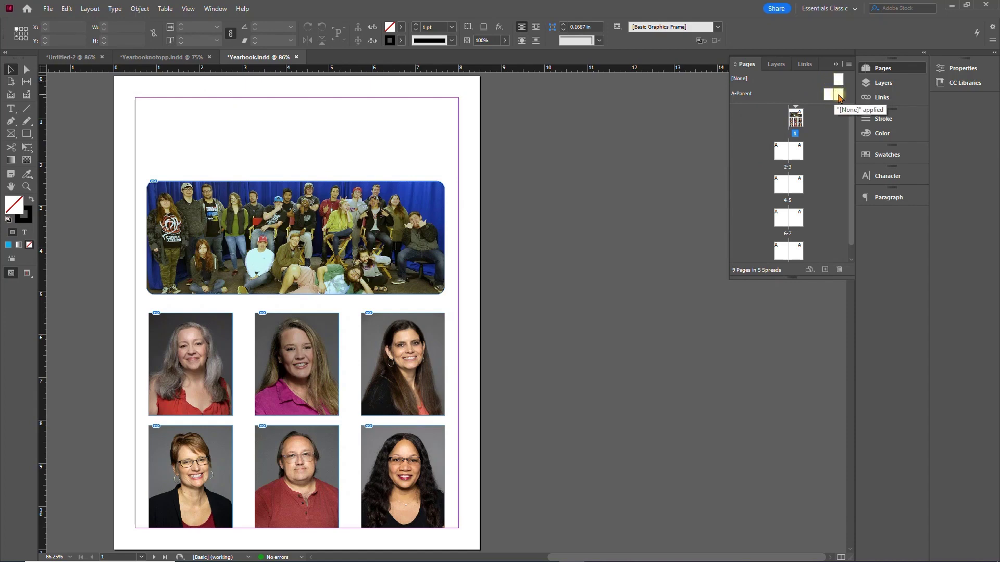
{"action": "double_click", "coordinate": [840, 97]}
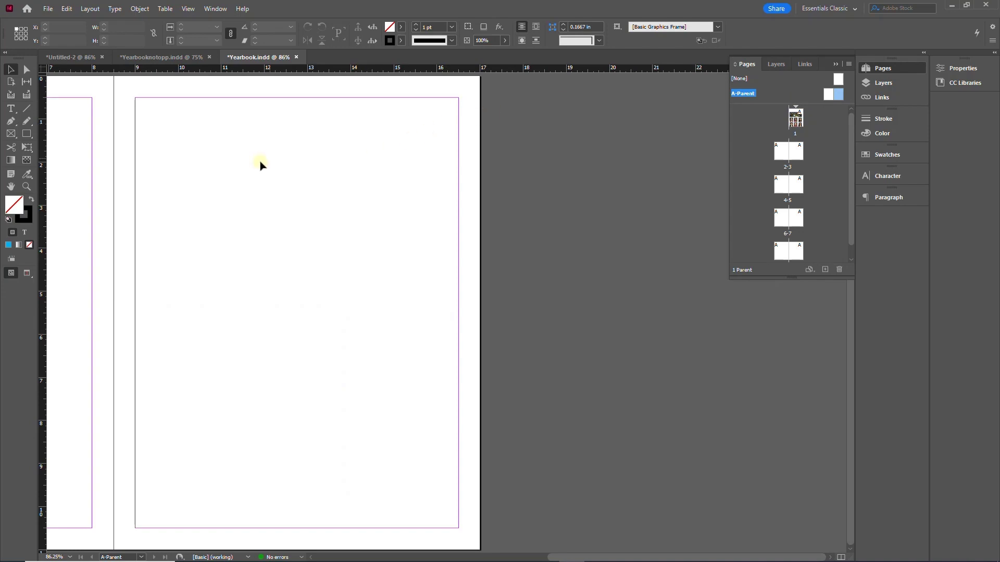
{"action": "key", "text": "ctrl+v"}
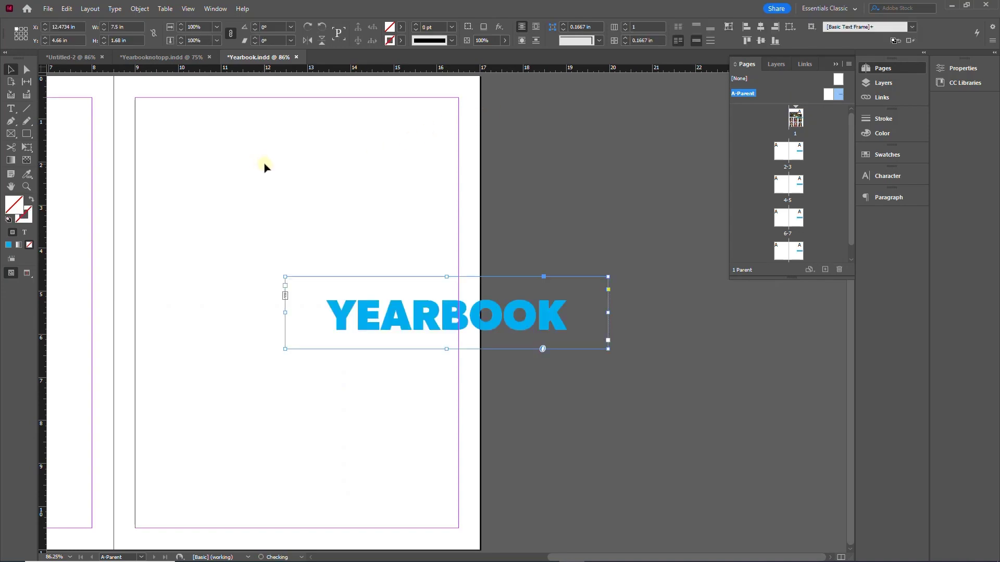
{"action": "left_click_drag", "start_coordinate": [431, 320], "coordinate": [281, 142]}
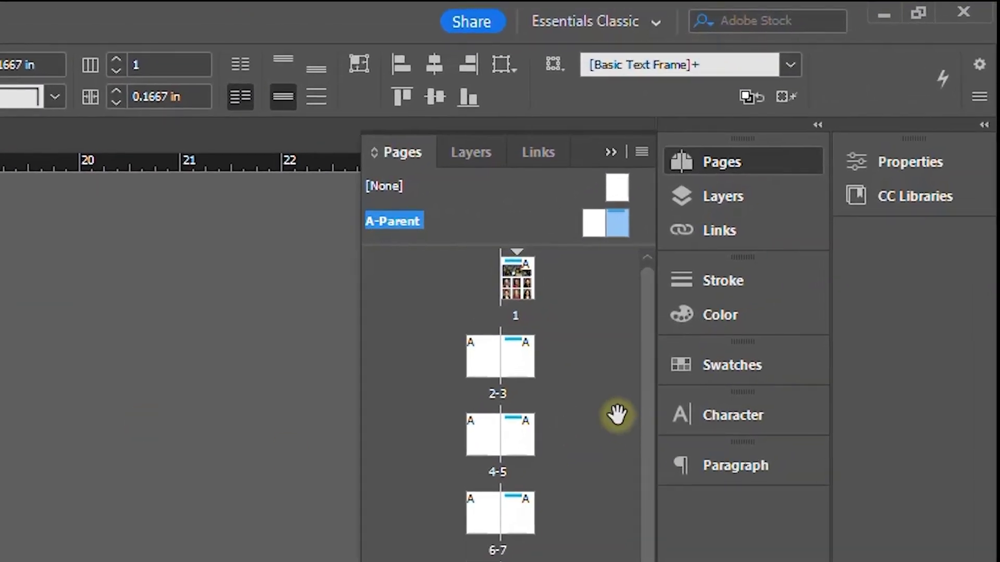
Check the thumbnails of pages 3, 5 and 7 for the parent page's title
{"action": "left_click", "coordinate": [521, 365], "text": "alt"}
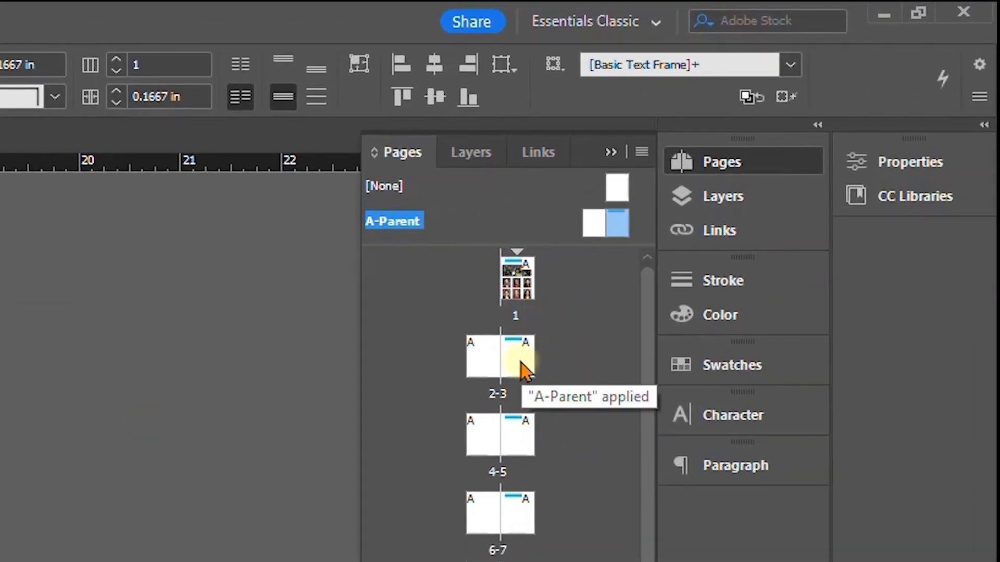
{"action": "left_click", "coordinate": [524, 445], "text": "alt"}
{"action": "left_click", "coordinate": [522, 519], "text": "alt"}
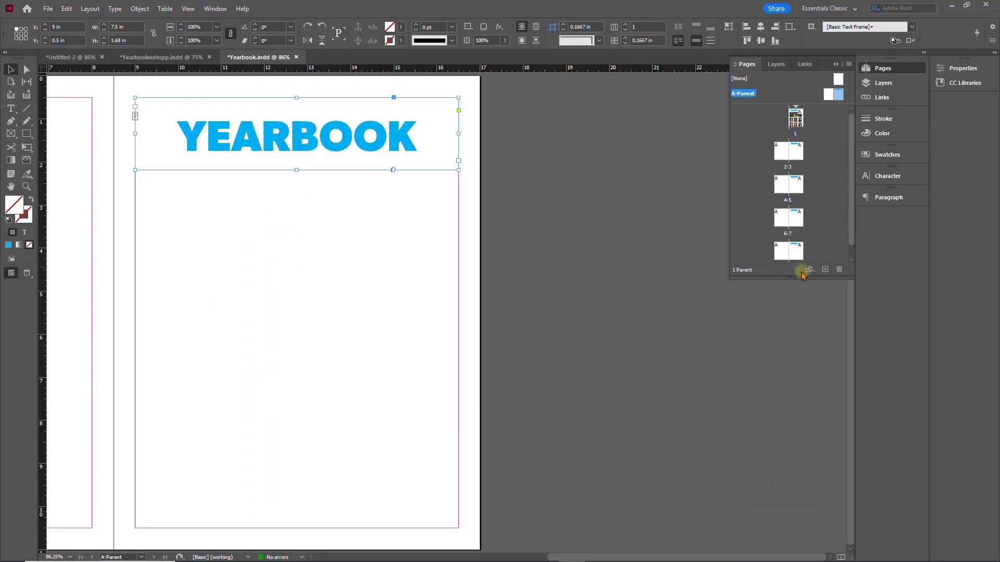
Enlarge the page list and add four new blank parent spreads
{"action": "left_click_drag", "start_coordinate": [674, 438], "coordinate": [693, 561]}
{"action": "left_click", "coordinate": [827, 379]}
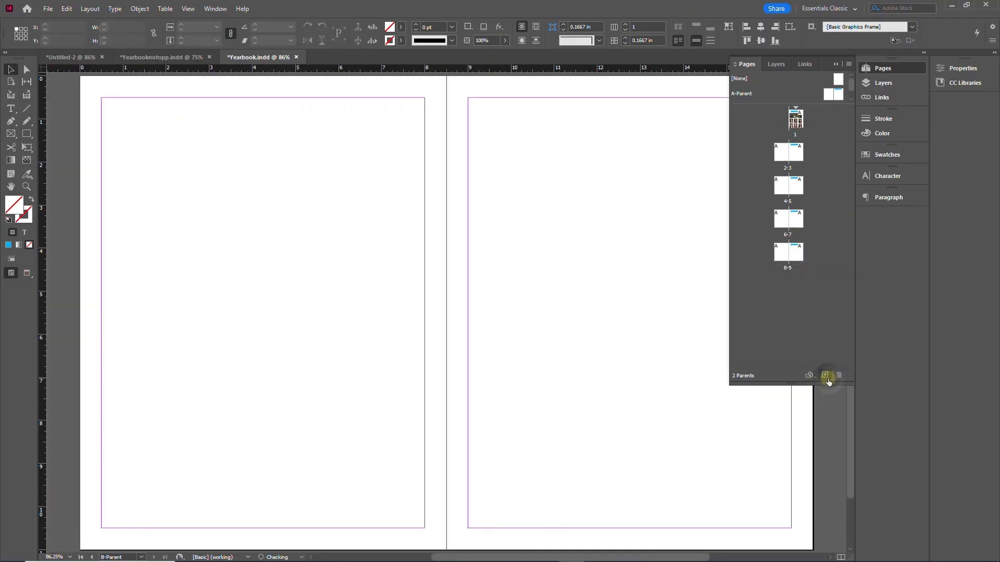
{"action": "left_click", "coordinate": [827, 380]}
{"action": "left_click", "coordinate": [826, 377]}
{"action": "left_click", "coordinate": [826, 377]}
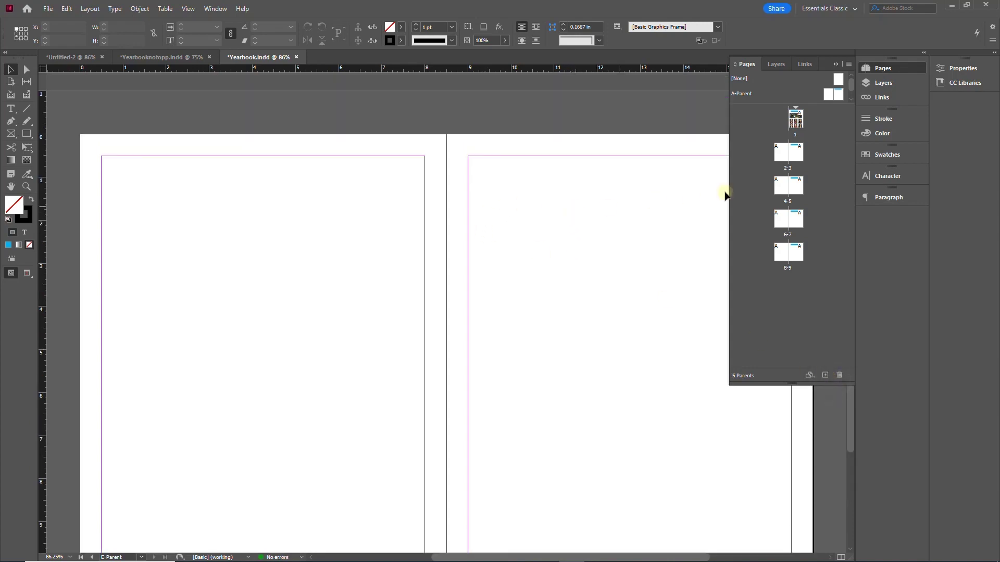
Go to page 3, look through the document's spreads, and zoom out to 25% to view several together
{"action": "double_click", "coordinate": [799, 151]}
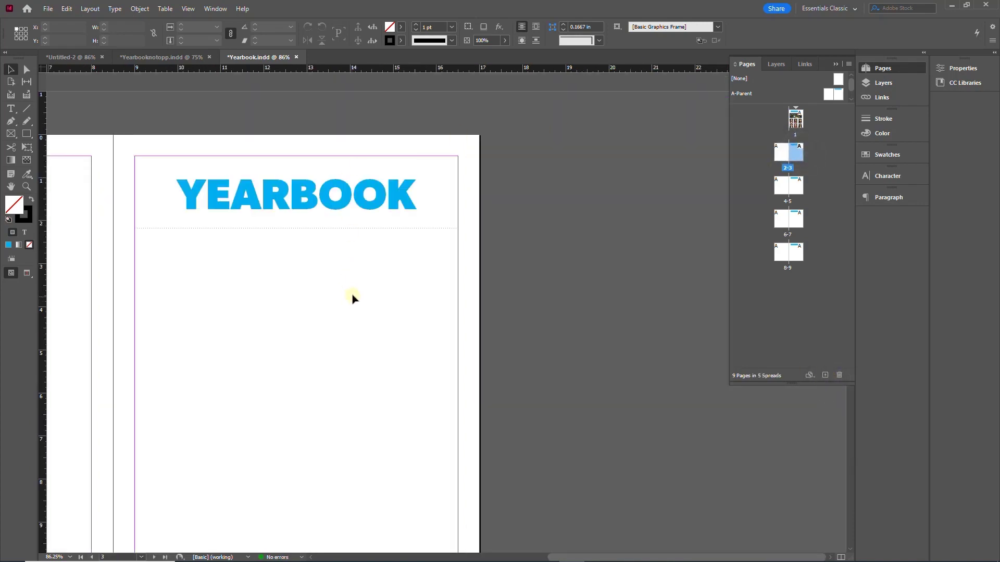
{"action": "scroll", "coordinate": [352, 297], "scroll_direction": "down", "scroll_amount": 10}
{"action": "scroll", "coordinate": [352, 296], "scroll_direction": "up", "scroll_amount": 5}
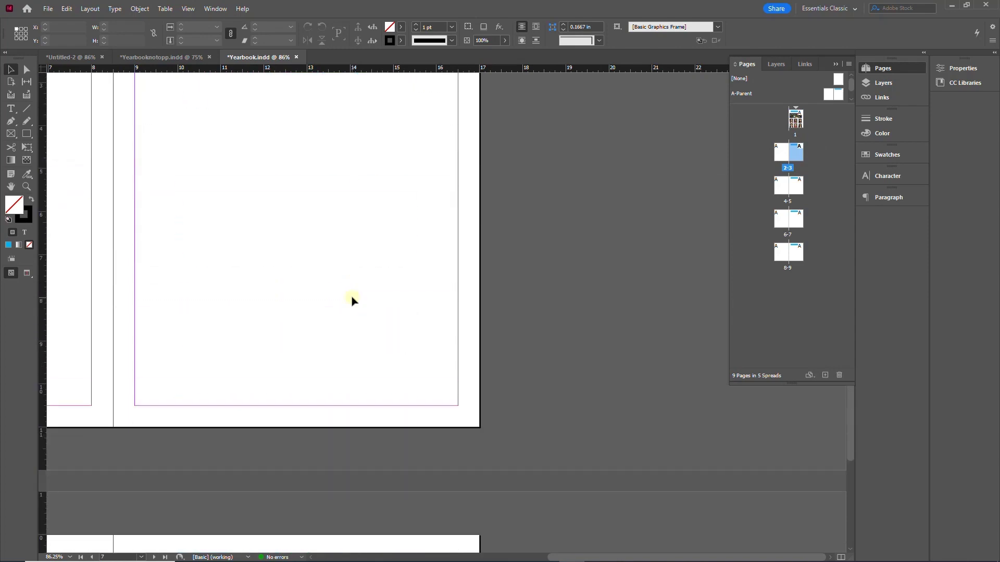
{"action": "scroll", "coordinate": [351, 295], "scroll_direction": "down", "scroll_amount": 8}
{"action": "scroll", "coordinate": [351, 297], "scroll_direction": "up", "scroll_amount": 10}
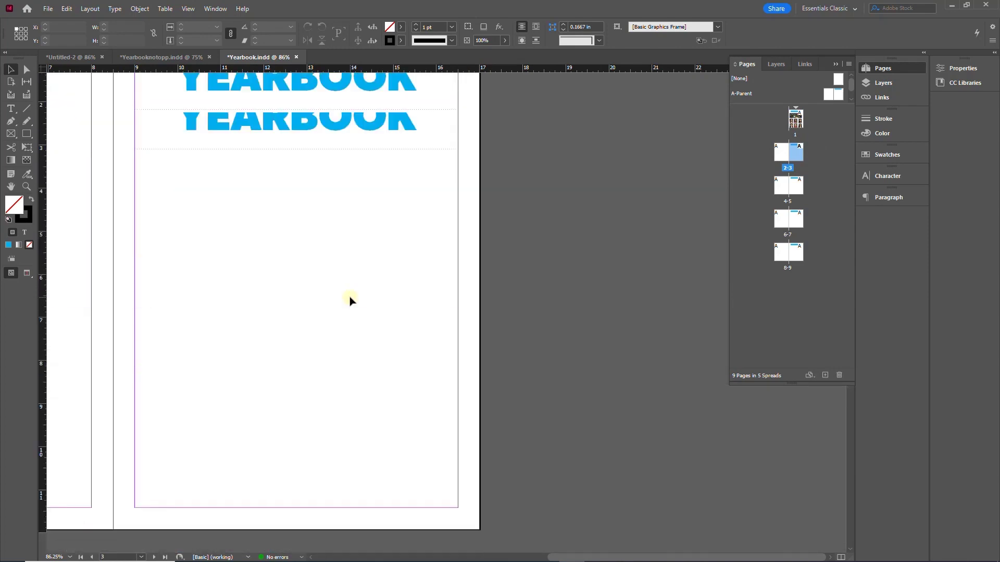
{"action": "scroll", "coordinate": [396, 306], "scroll_direction": "down", "scroll_amount": 5, "text": "alt"}
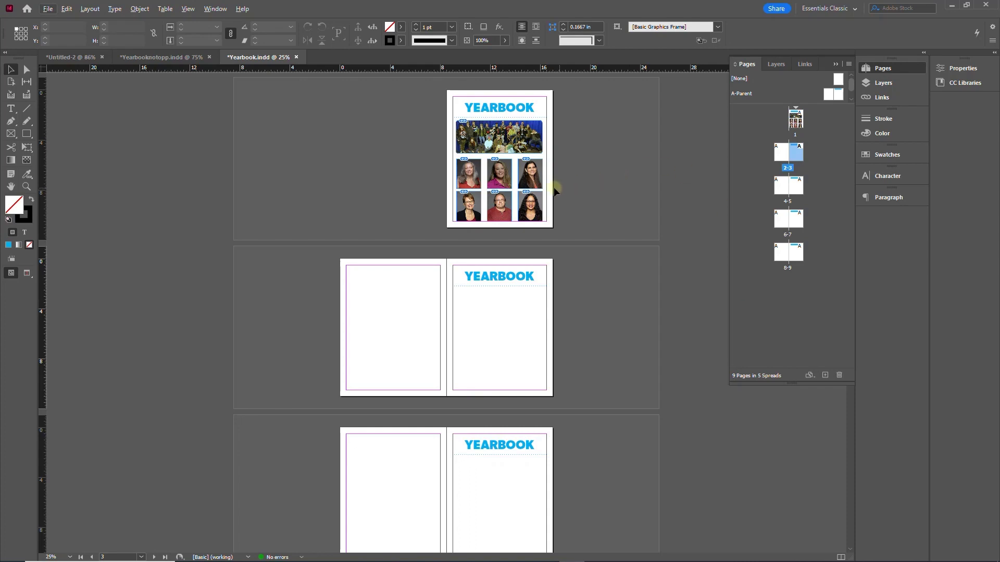
Try moving the upper-right portrait from page 1 onto page 2, and undo the move
{"action": "left_click", "coordinate": [531, 178]}
{"action": "left_click_drag", "start_coordinate": [531, 178], "coordinate": [392, 344]}
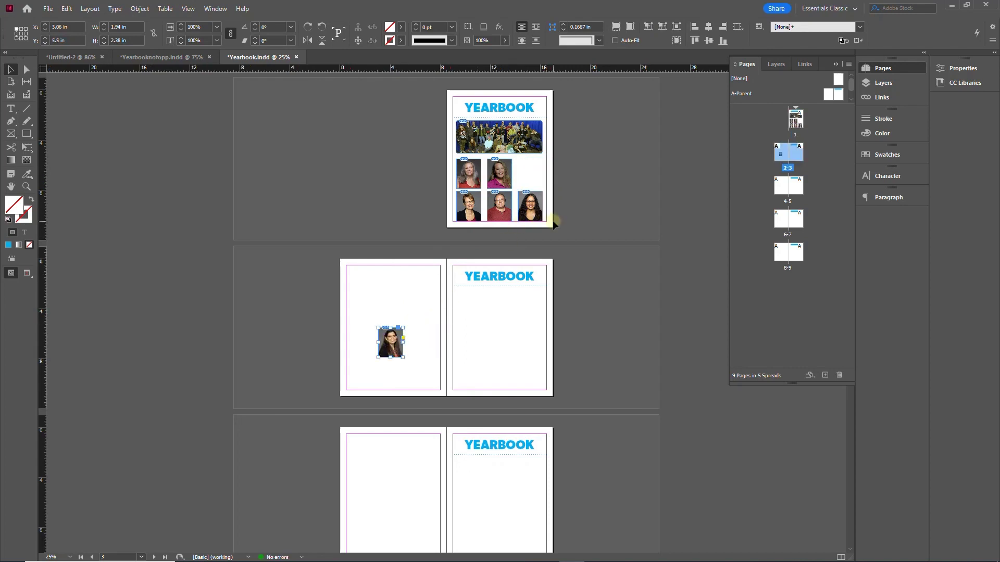
{"action": "key", "text": "ctrl+z"}
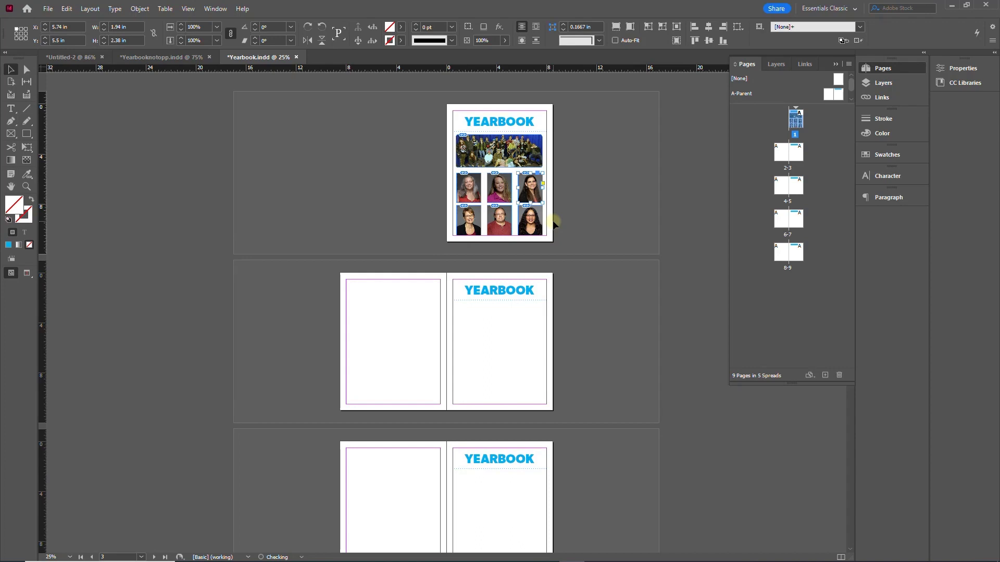